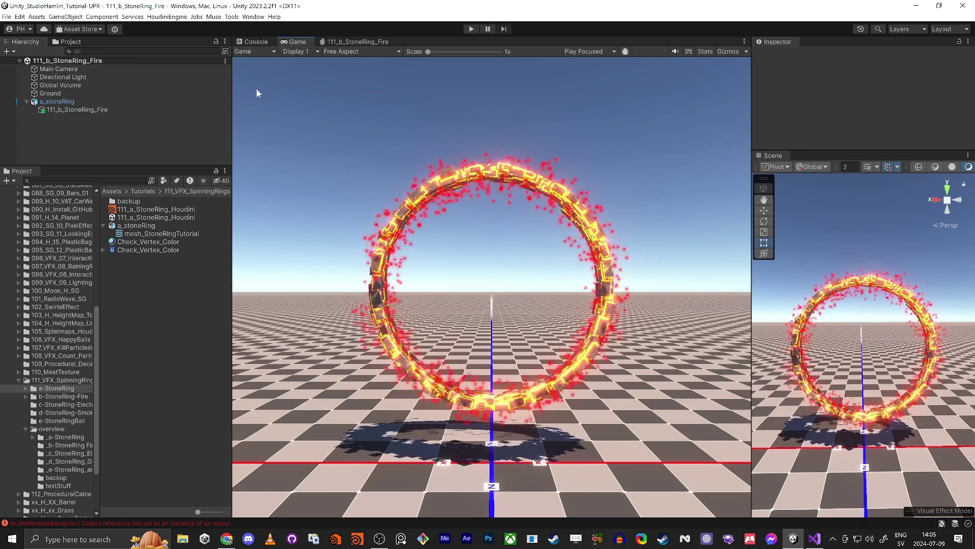
Open the 111_b_StoneRing_Fire VFX graph and move the Sample Signed Distance Field node slightly away from the Sample Mesh node
left_click(368, 42)
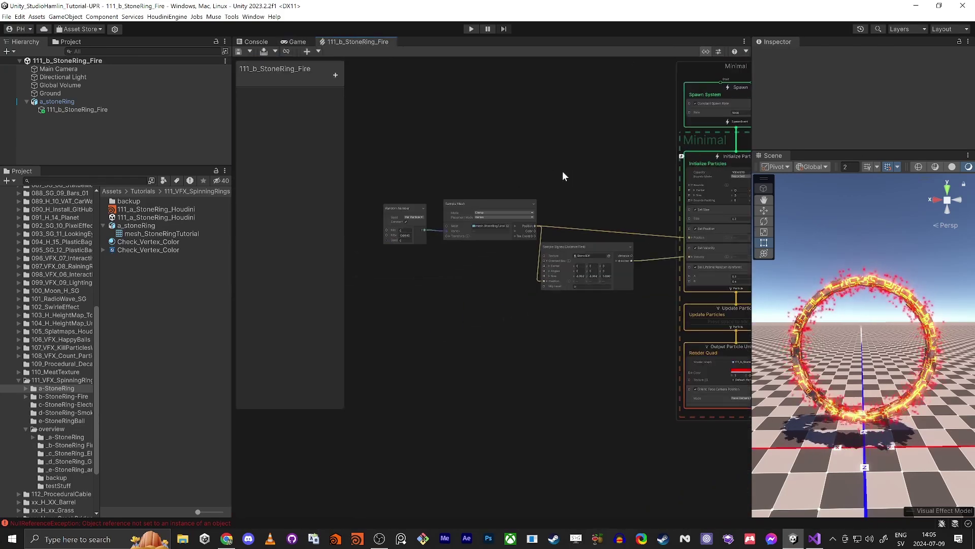
scroll(453, 176, "up", 4)
left_click(480, 213)
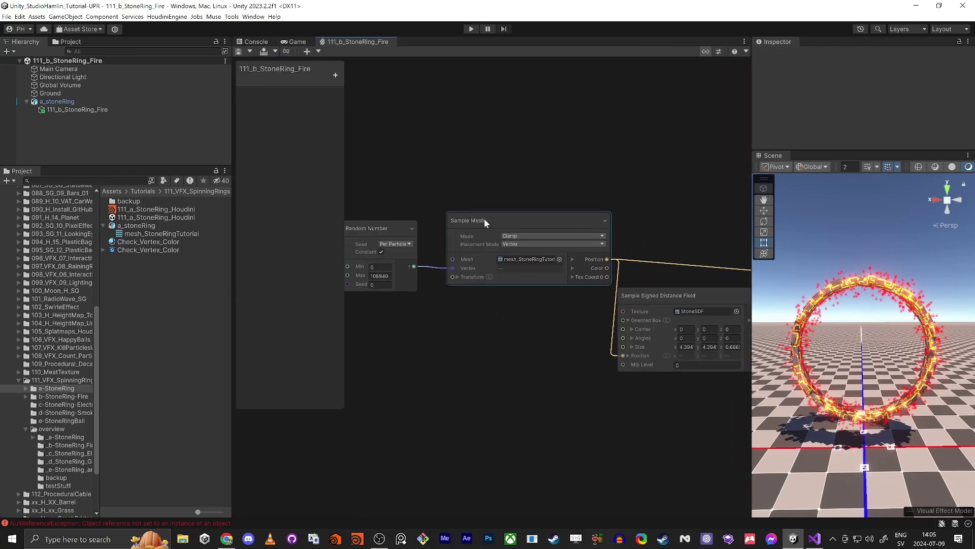
middle_click_drag(674, 218, 534, 189)
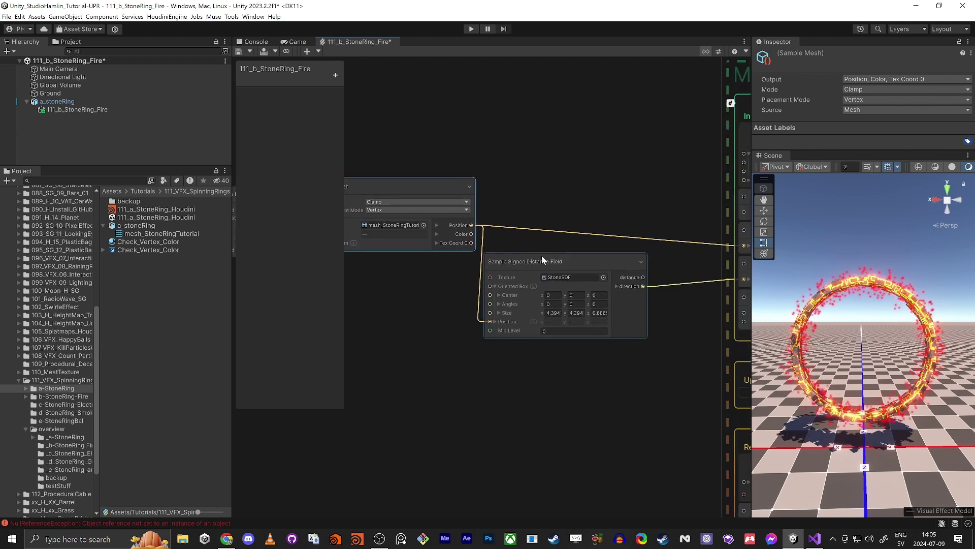
left_click_drag(542, 255, 560, 269)
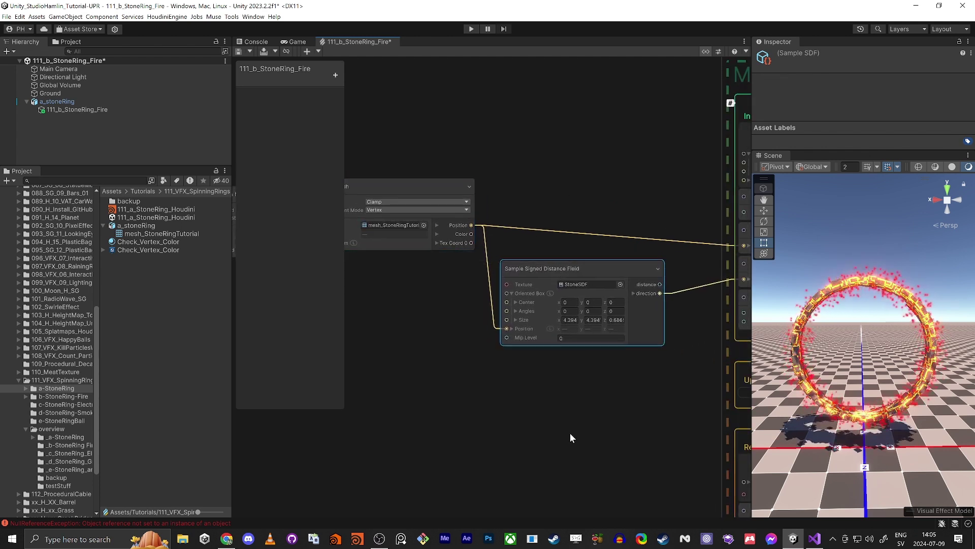
Move the Output Particle Unlit Quad and Update Particle contexts farther down to leave space below Initialize Particle
middle_click_drag(570, 433, 446, 168)
scroll(390, 412, "down", 2)
left_click_drag(578, 193, 581, 351)
left_click_drag(559, 135, 568, 245)
middle_click_drag(355, 230, 428, 289)
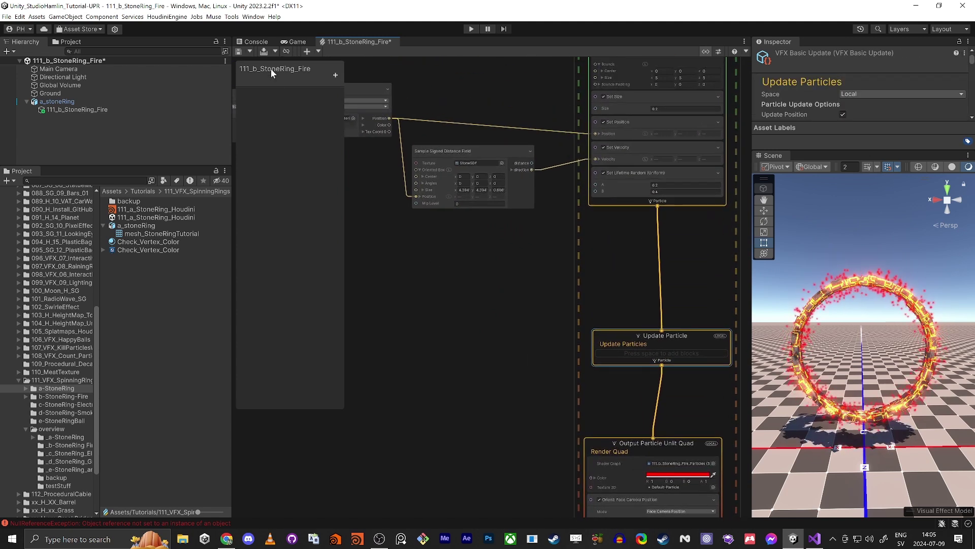
scroll(477, 312, "up", 1)
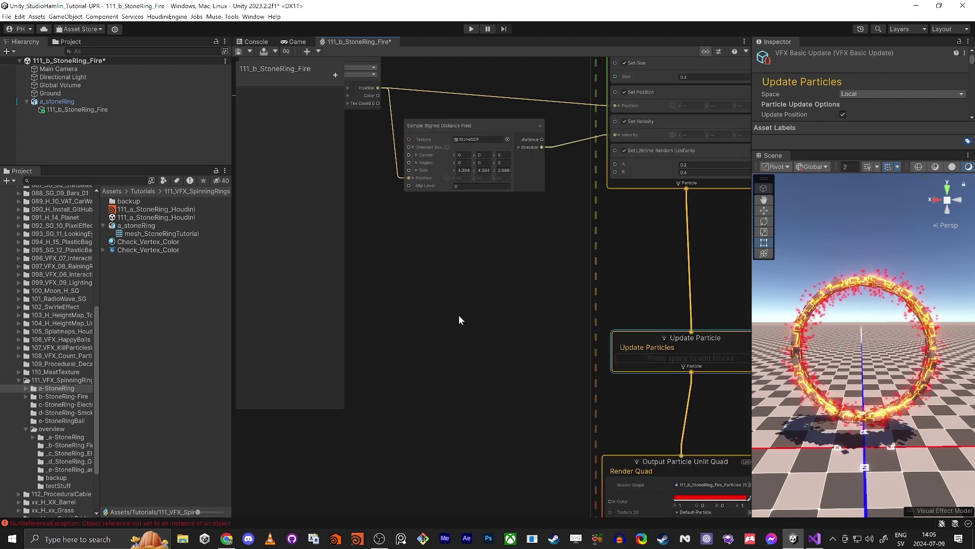
Create a Color property on the blackboard, place its node beside the output context and name the property Color
scroll(517, 224, "down", 3)
left_click(336, 75)
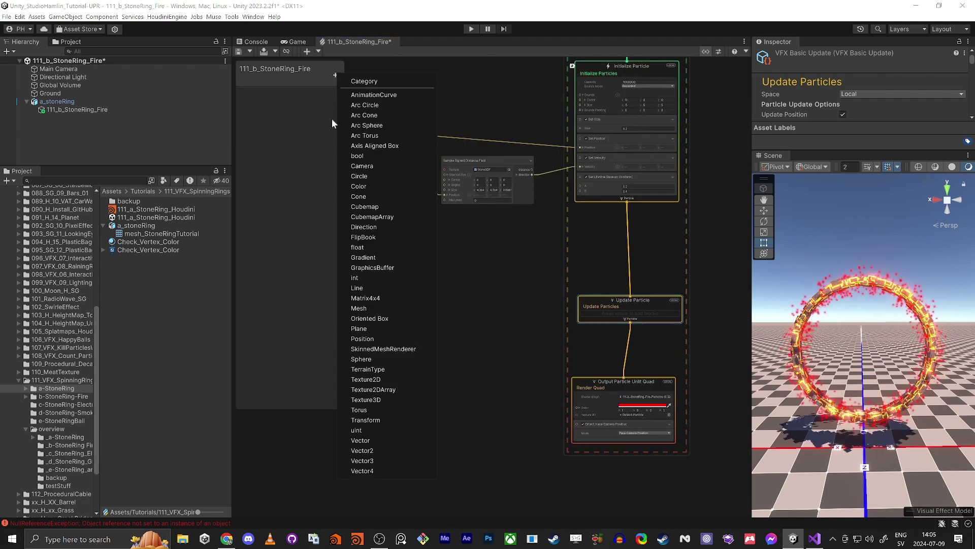
left_click(361, 187)
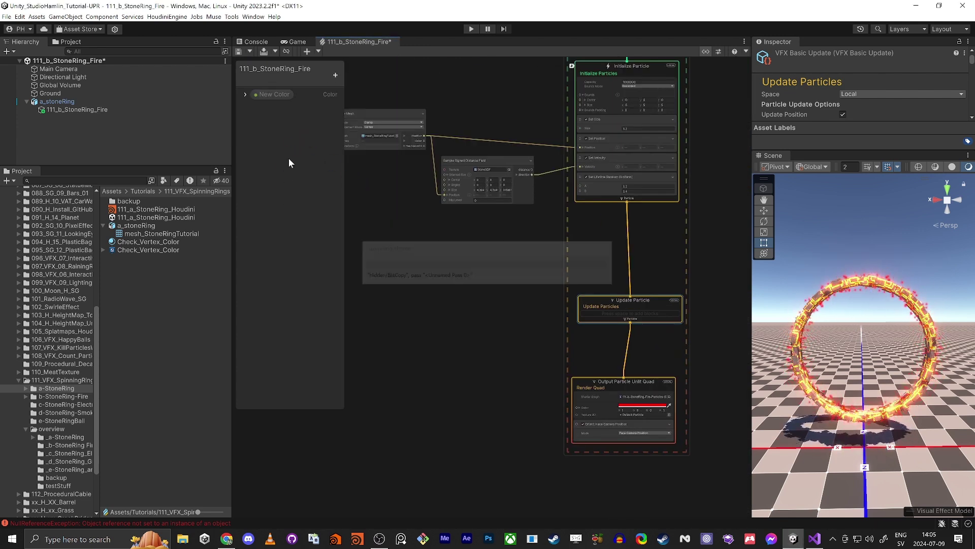
left_click_drag(261, 92, 493, 395)
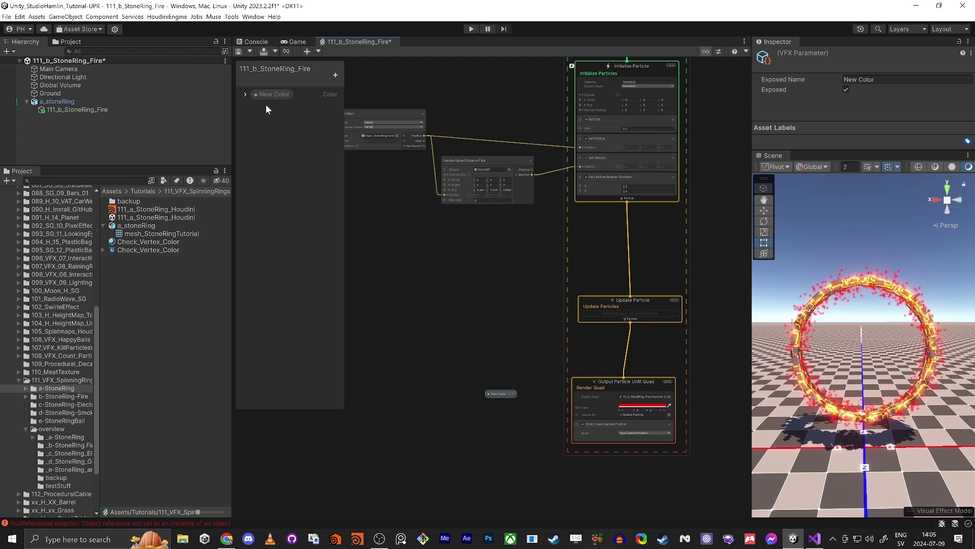
double_click(272, 93)
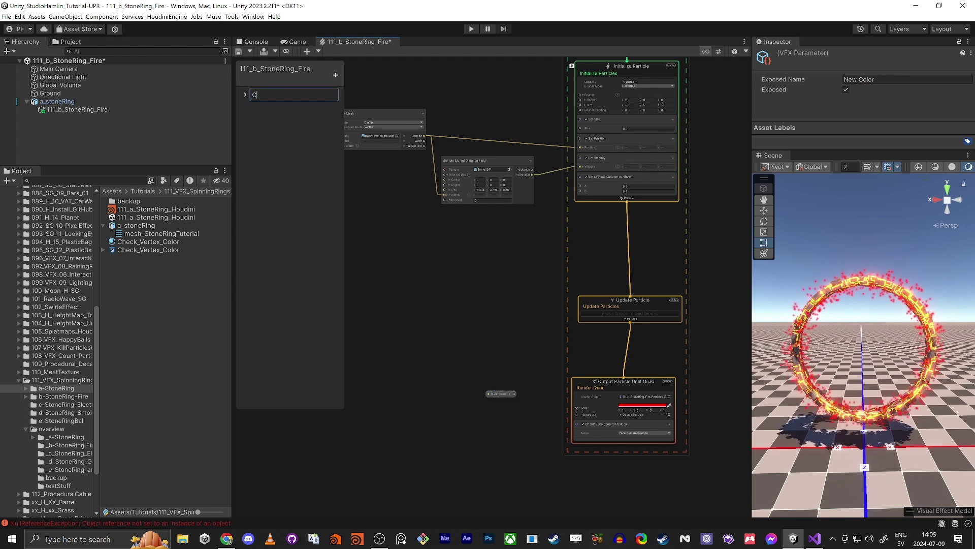
type("Color")
key("Return")
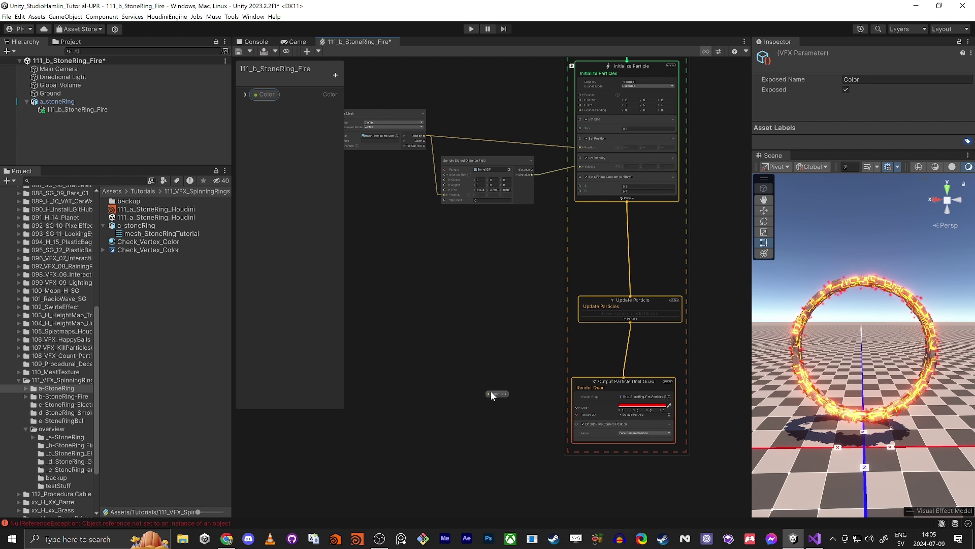
Connect the Color property node to the Color input of Output Particle Unlit Quad and move it closer to that context
scroll(448, 401, "up", 1)
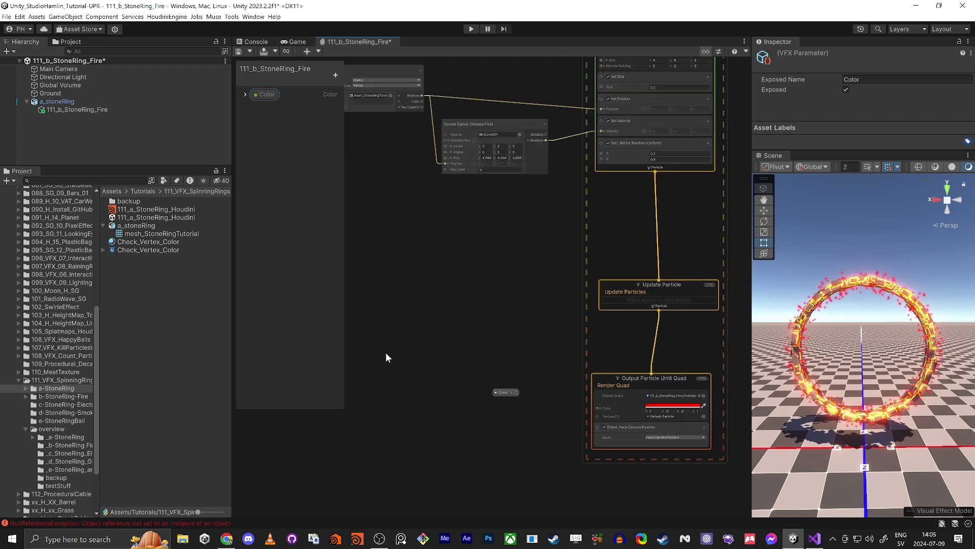
middle_click_drag(556, 456, 470, 403)
scroll(516, 355, "up", 1)
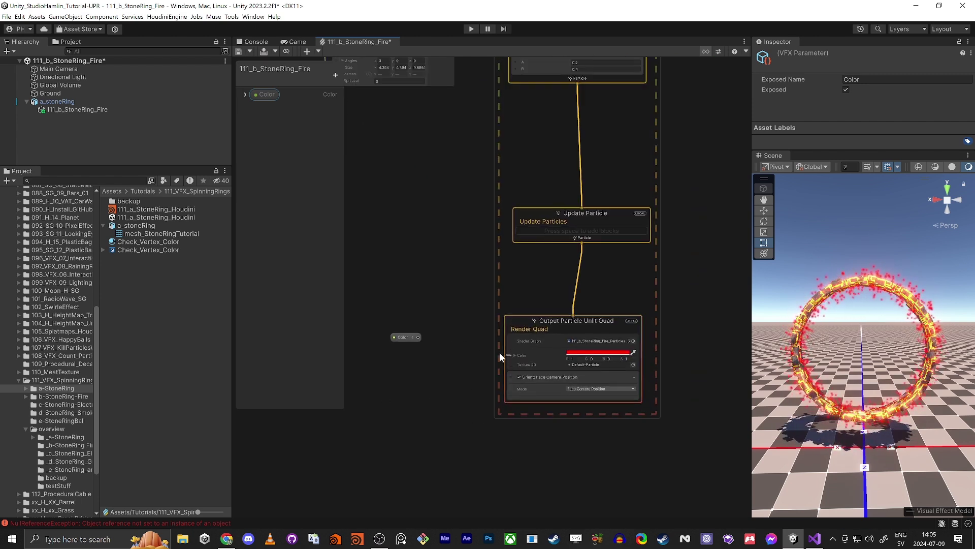
left_click_drag(417, 336, 416, 337)
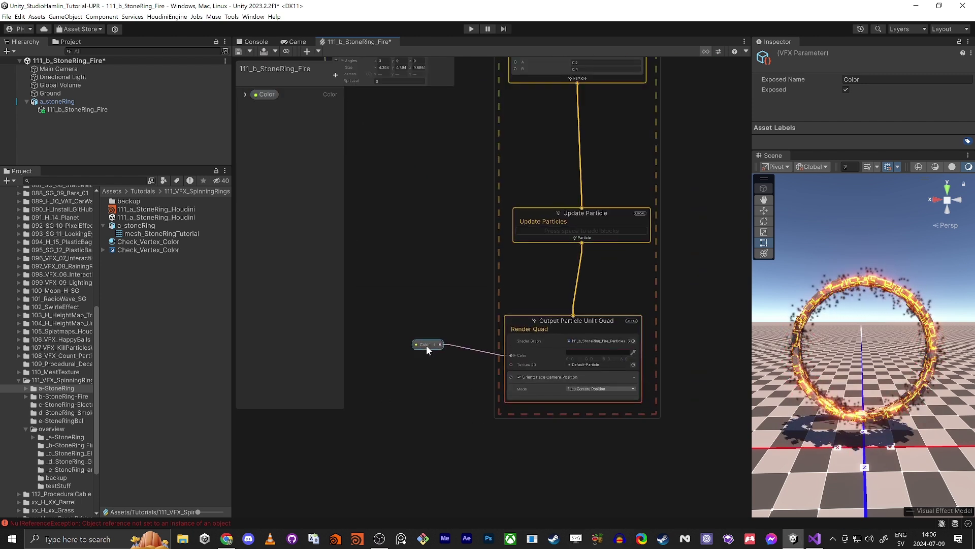
scroll(417, 330, "up", 1)
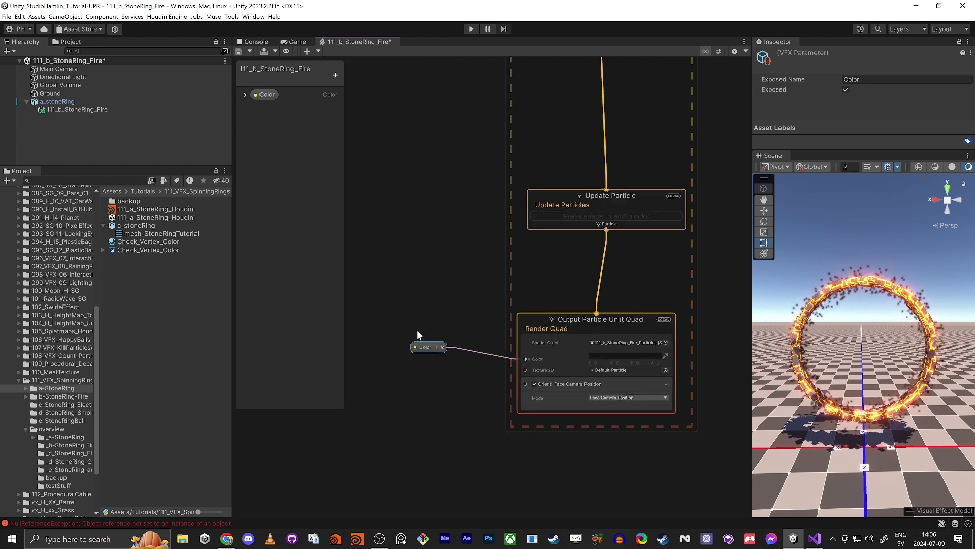
middle_click_drag(416, 331, 452, 311)
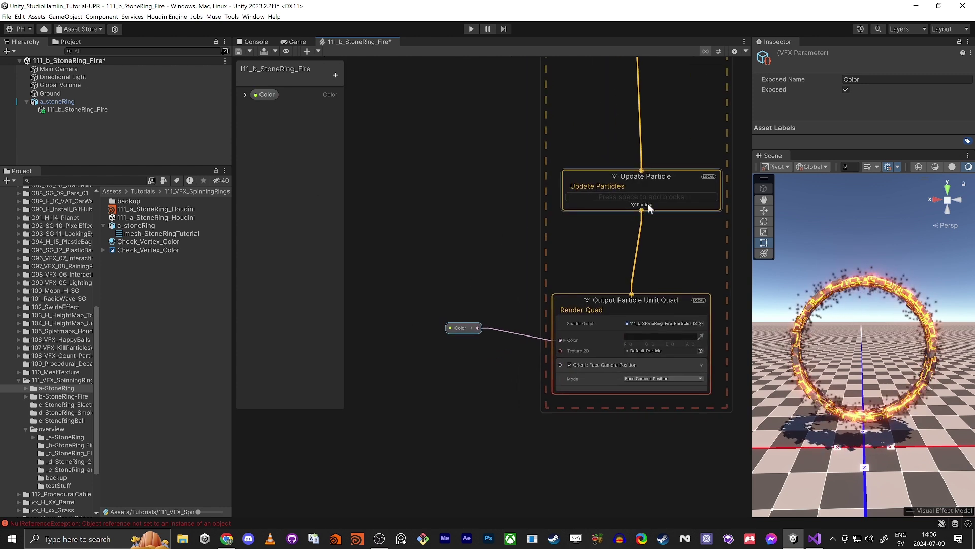
Move the Update Particle context up and add a Gravity block to it
middle_click_drag(545, 234, 481, 272)
left_click_drag(558, 215, 553, 149)
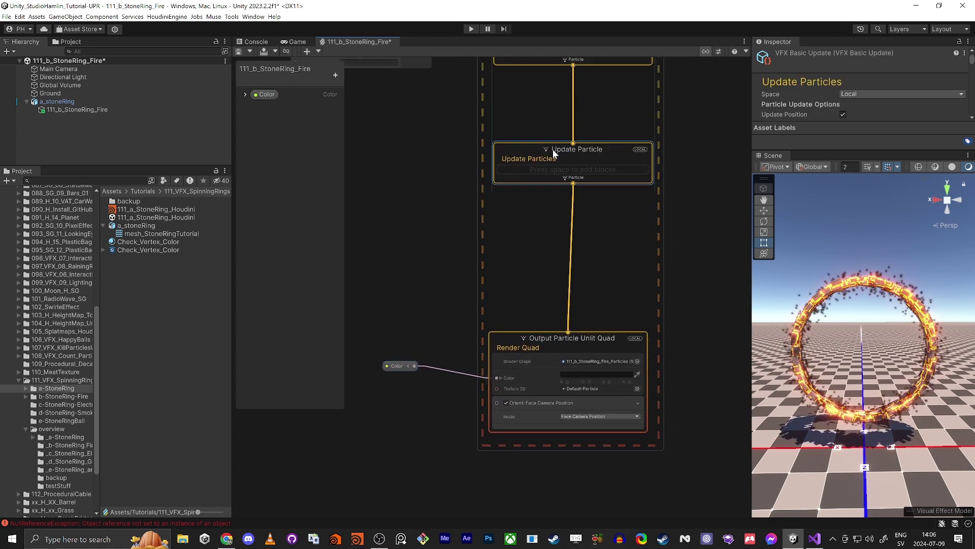
key("space")
type("gra")
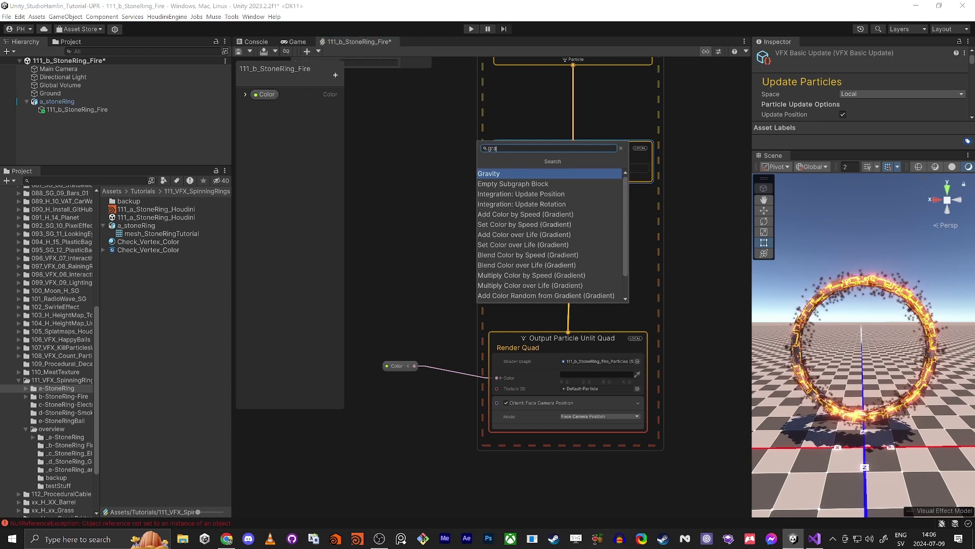
key("Return")
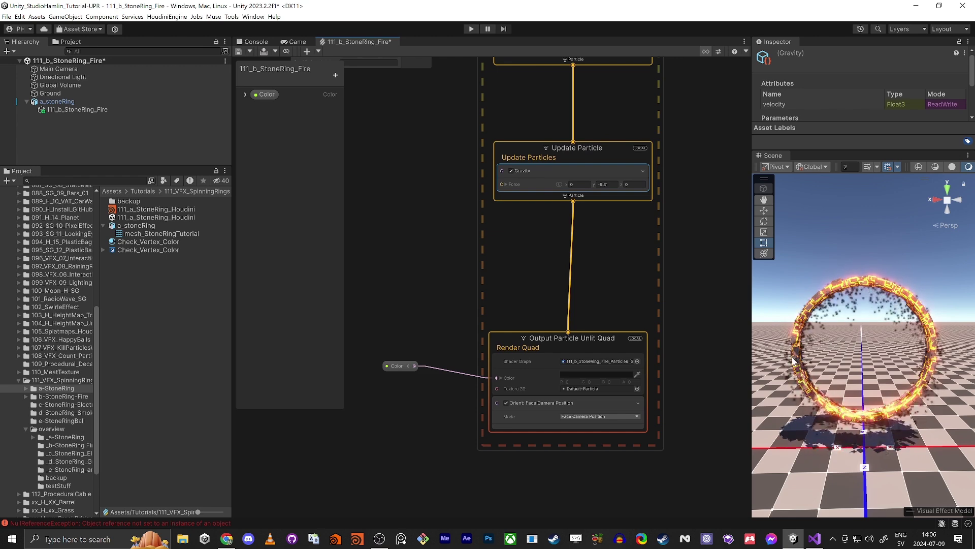
Set the Gravity block's Y force to 11 and check the particle motion around the ring in the scene
left_click_drag(856, 348, 870, 324, "alt")
key("s")
right_click_drag(870, 324, 876, 332)
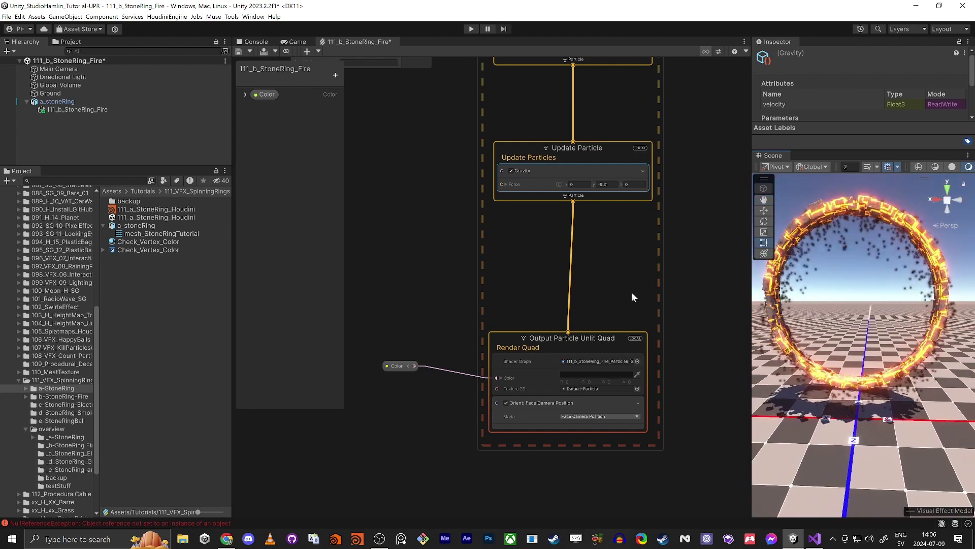
left_click(611, 185)
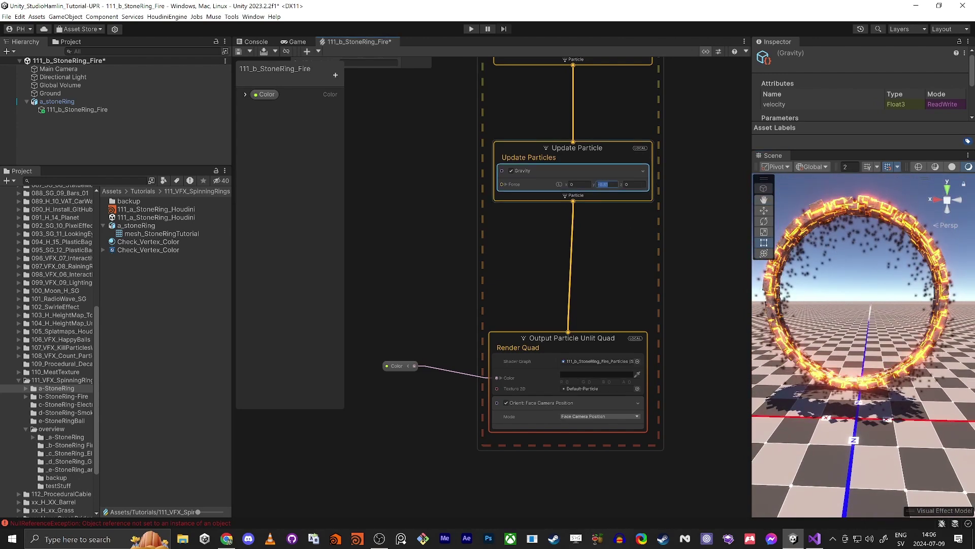
type("11")
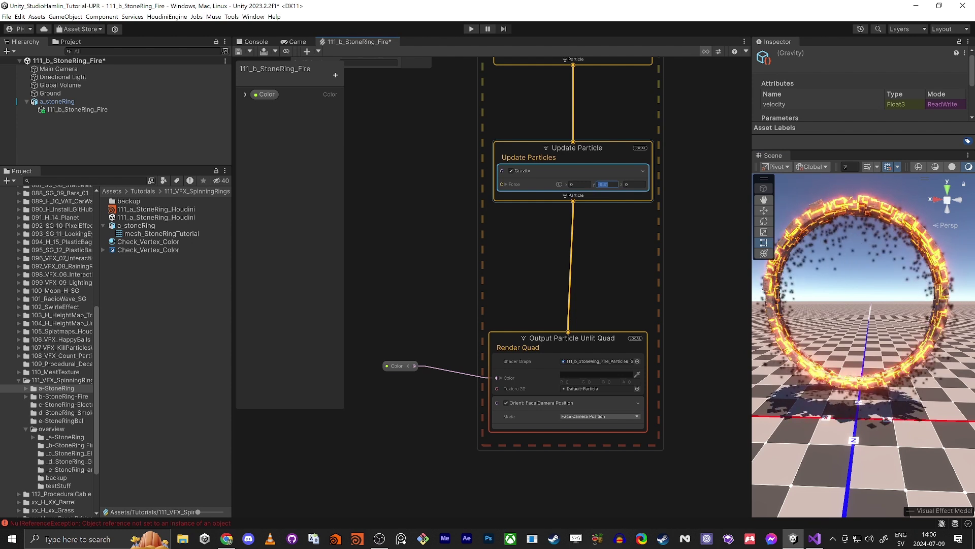
right_click_drag(834, 303, 841, 311)
key("s")
left_click_drag(841, 312, 834, 317, "alt")
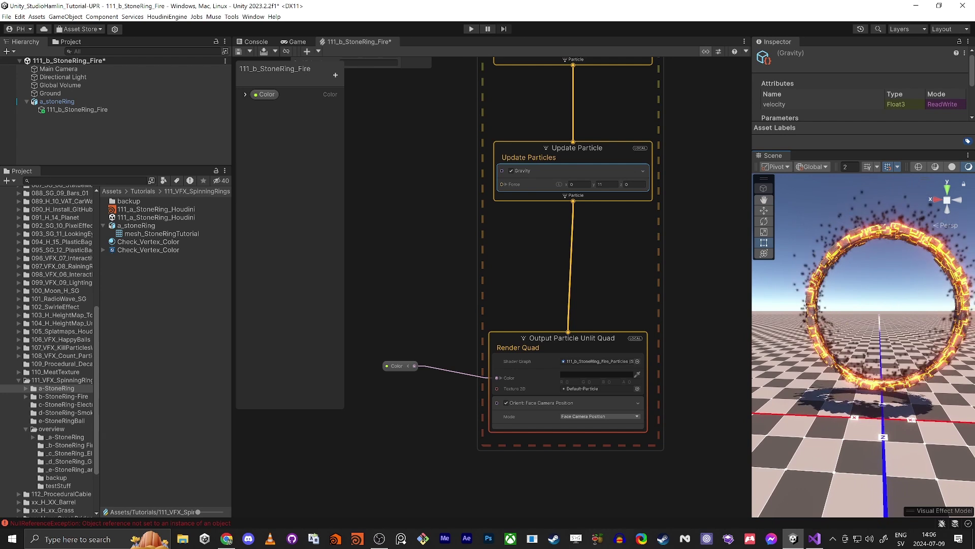
Add a Turbulence block to the Update Particle context, then disable and re-enable it to compare its effect
left_click(513, 148)
key("space")
type("turb")
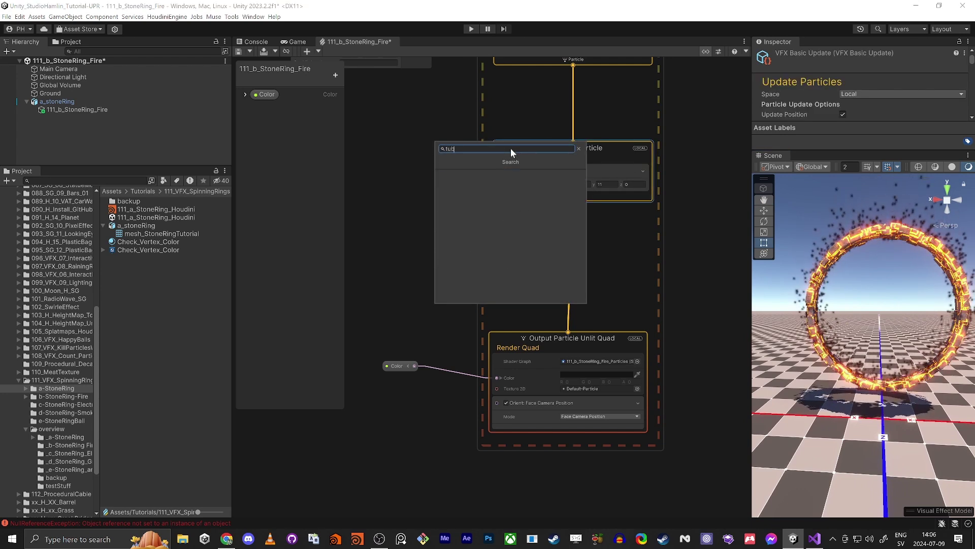
key("Return")
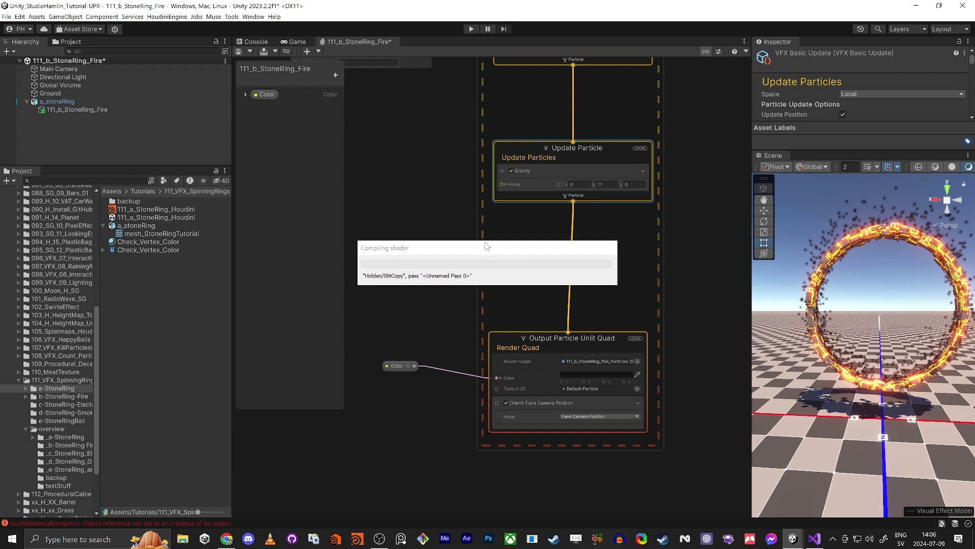
middle_click_drag(453, 285, 440, 282)
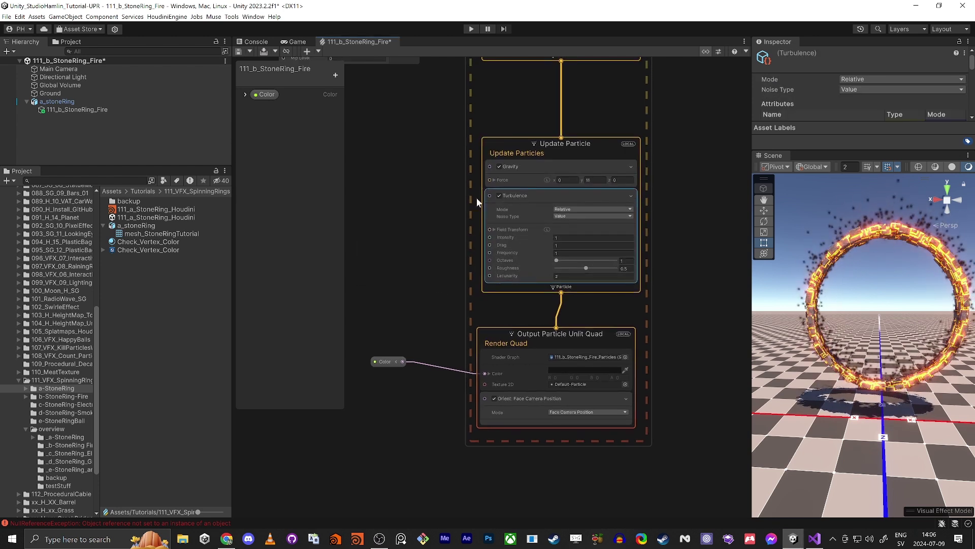
left_click(499, 196)
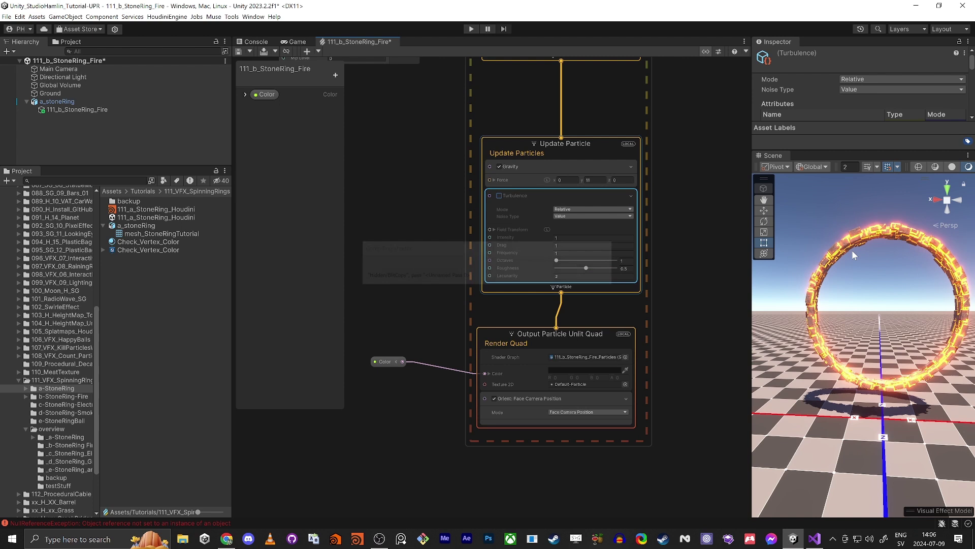
left_click(499, 195)
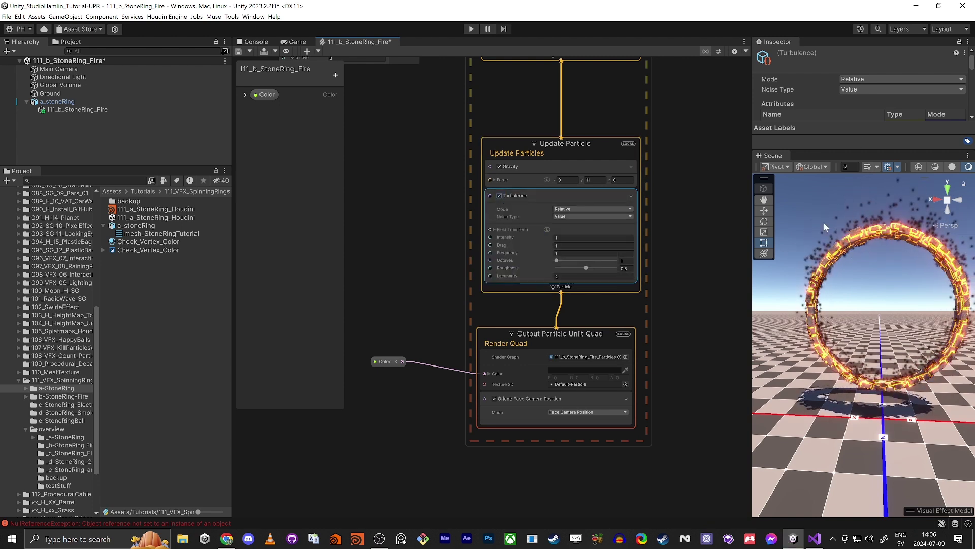
Try a Turbulence intensity of 7.67, then set it to 2 and check the particles in the scene
left_click_drag(514, 236, 577, 241)
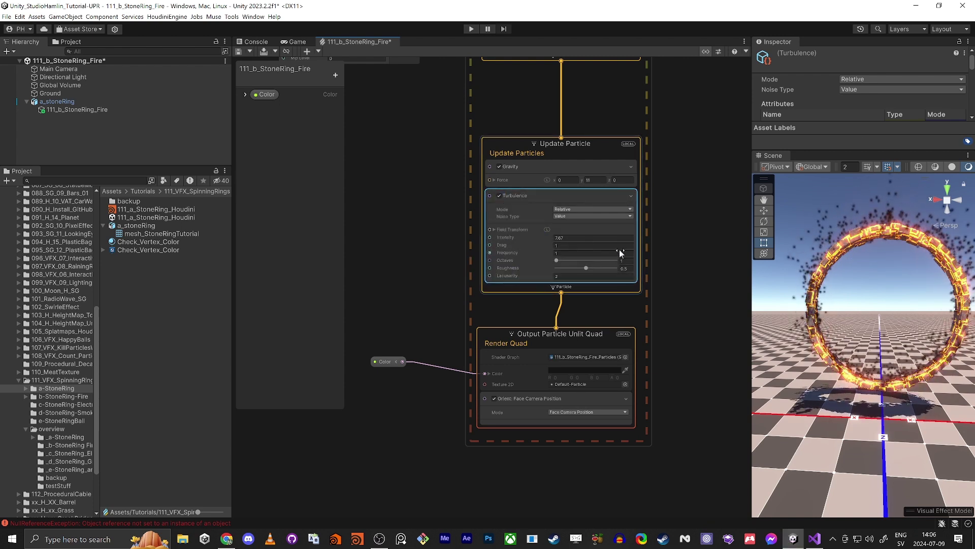
right_click_drag(829, 322, 841, 311)
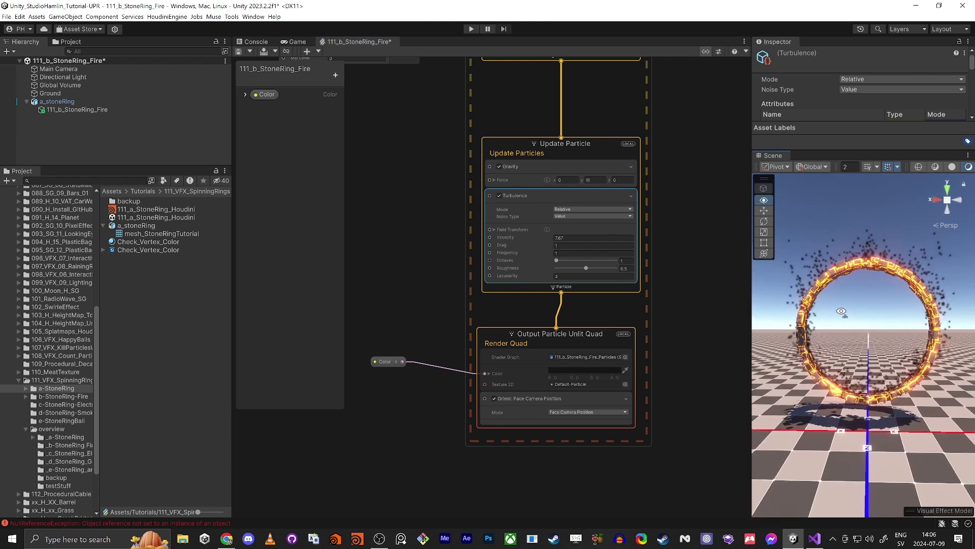
left_click_drag(841, 311, 849, 313, "alt")
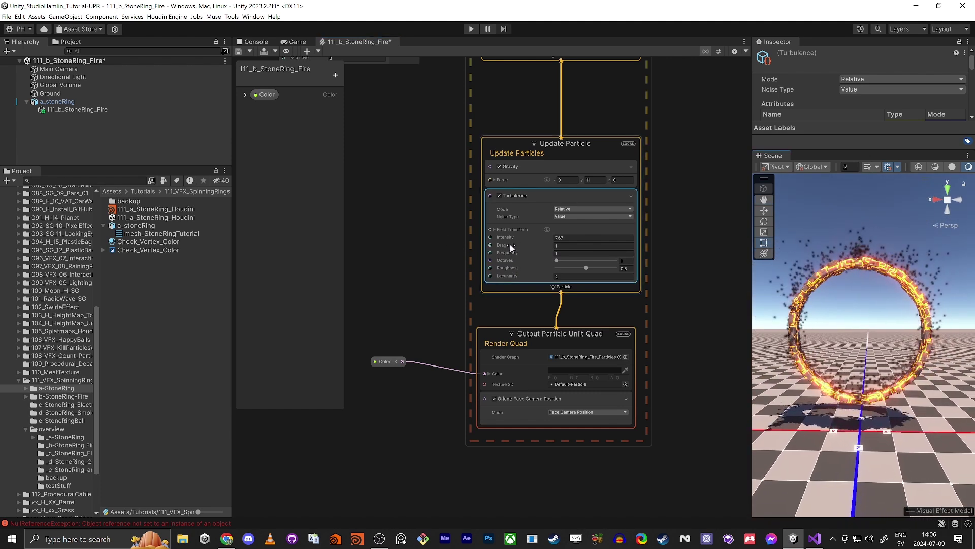
left_click(564, 238)
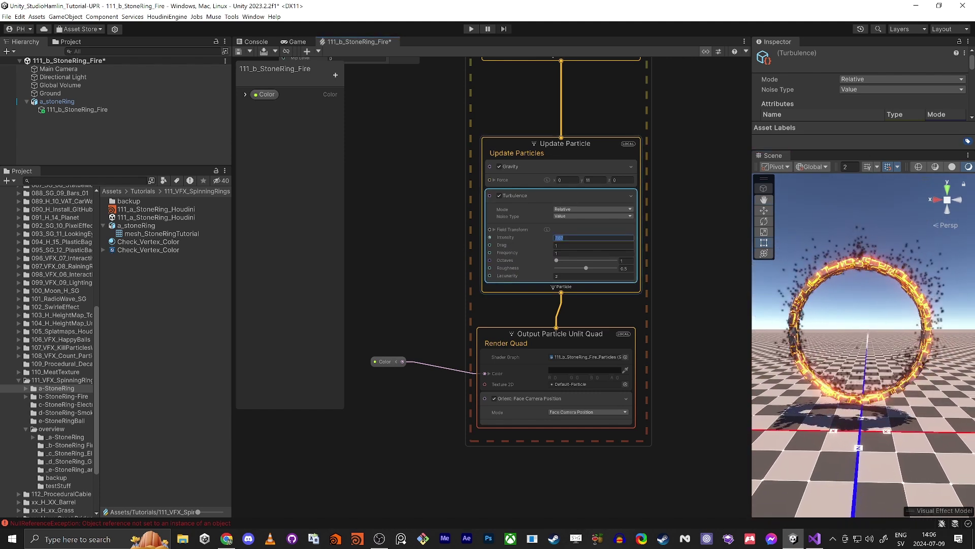
left_click_drag(891, 288, 874, 313, "alt")
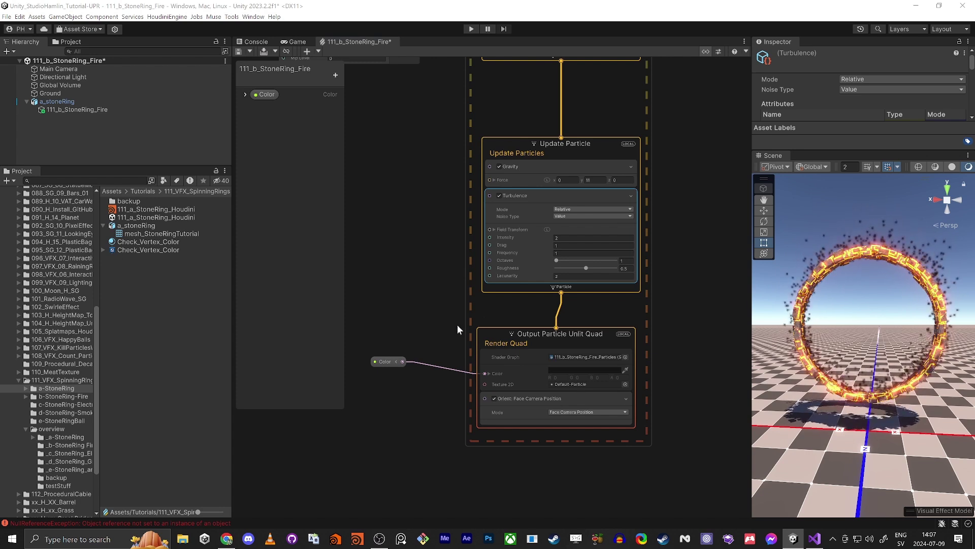
Set the exposed Color property to a glowing orange-yellow with an HDR intensity of about 1.4
left_click(244, 94)
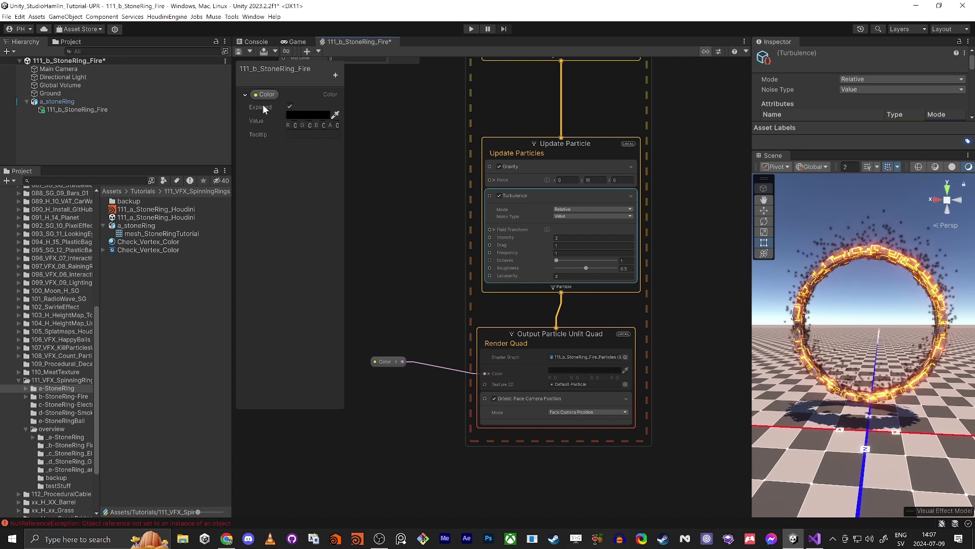
left_click(312, 115)
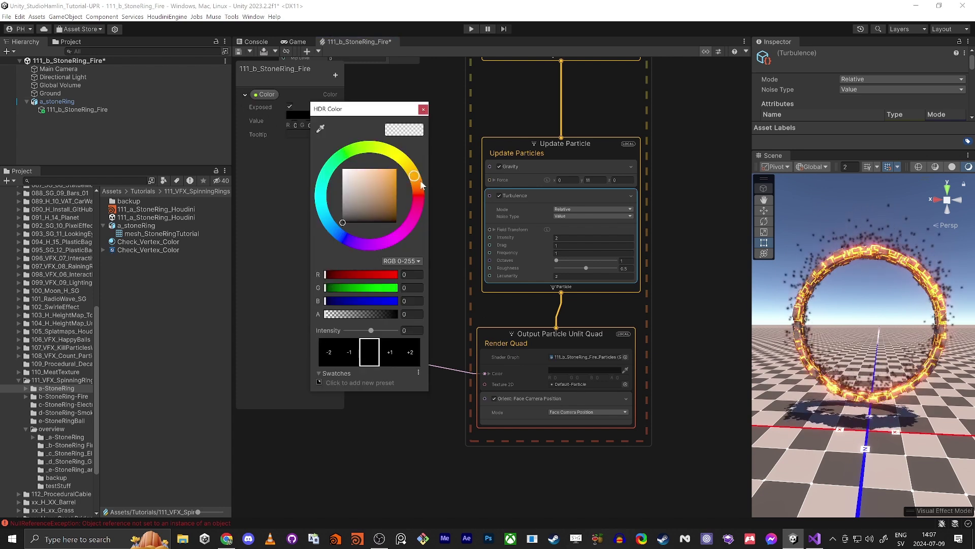
left_click_drag(375, 193, 410, 180)
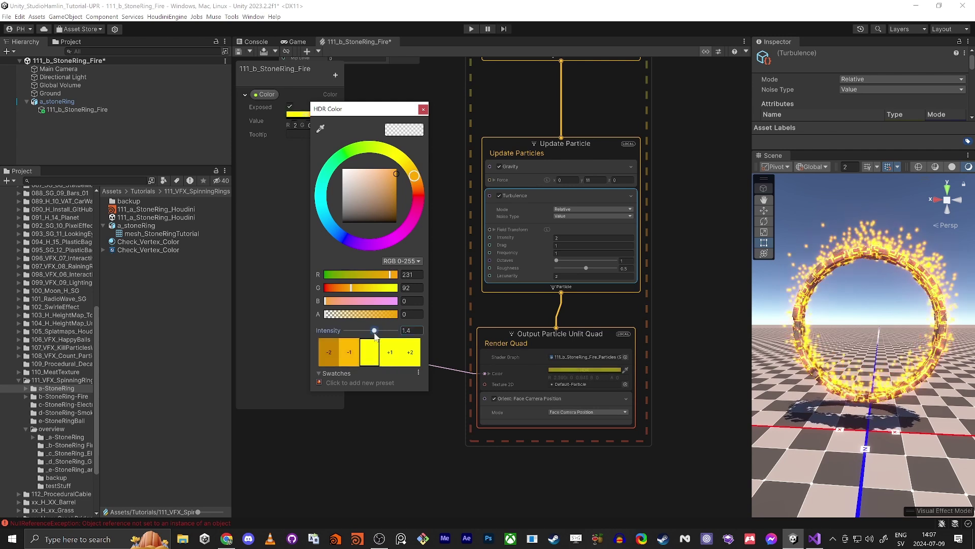
left_click(423, 110)
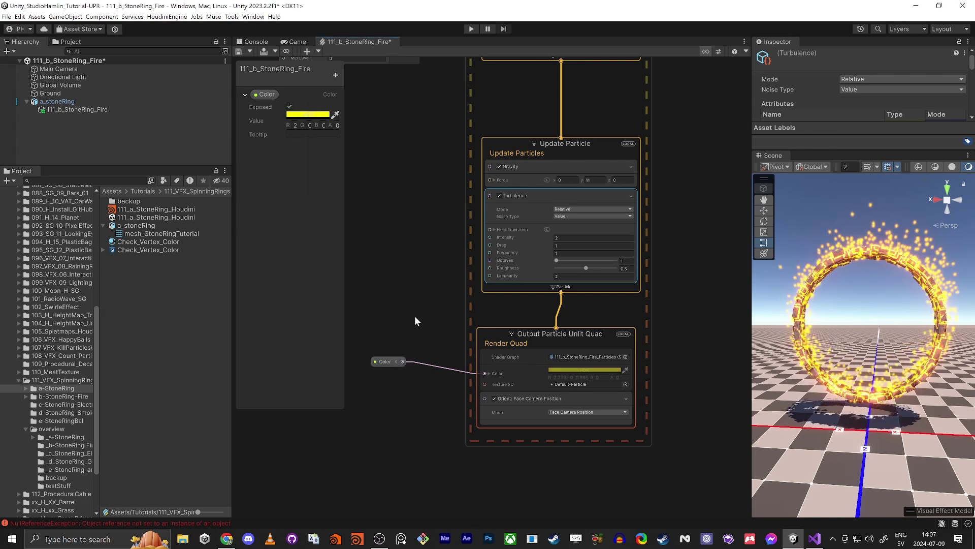
Examine the shadows under the stone ring in the scene and the Output Particle context in the graph
middle_click_drag(401, 319, 544, 222)
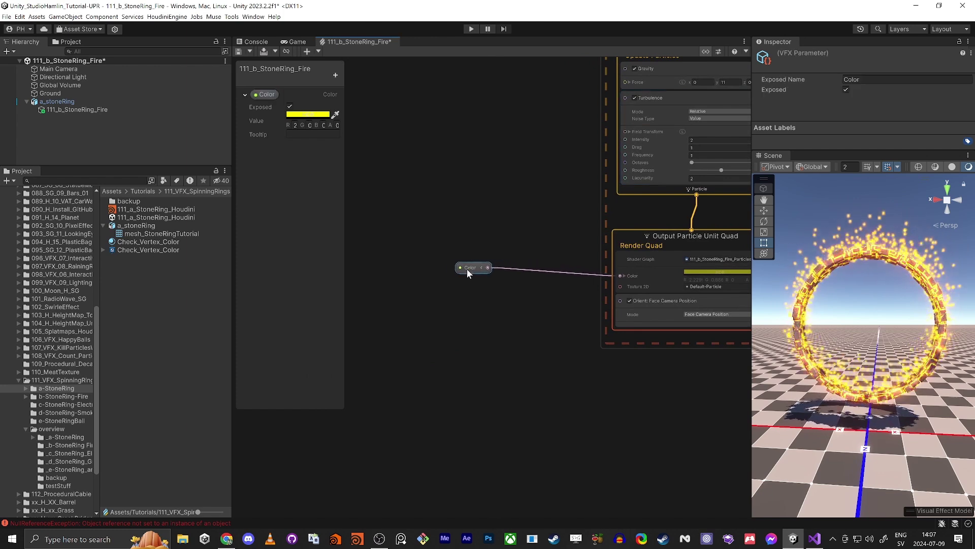
middle_click_drag(489, 321, 457, 291)
left_click(458, 313)
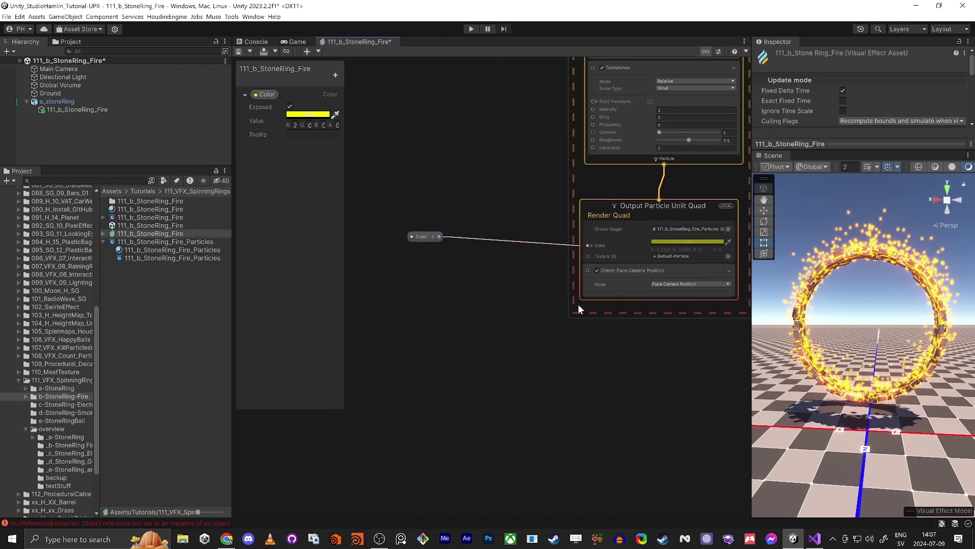
key("w")
right_click_drag(864, 275, 824, 346)
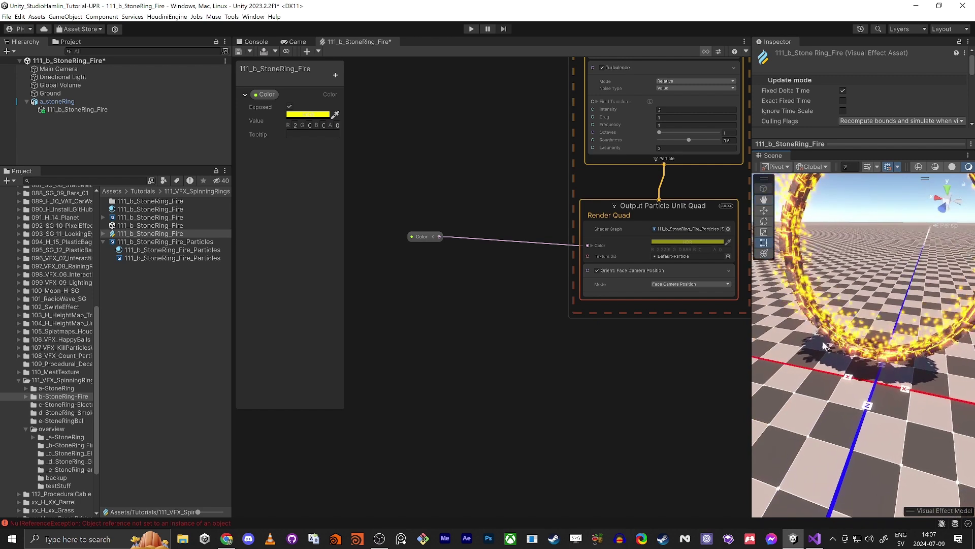
middle_click_drag(533, 366, 486, 424)
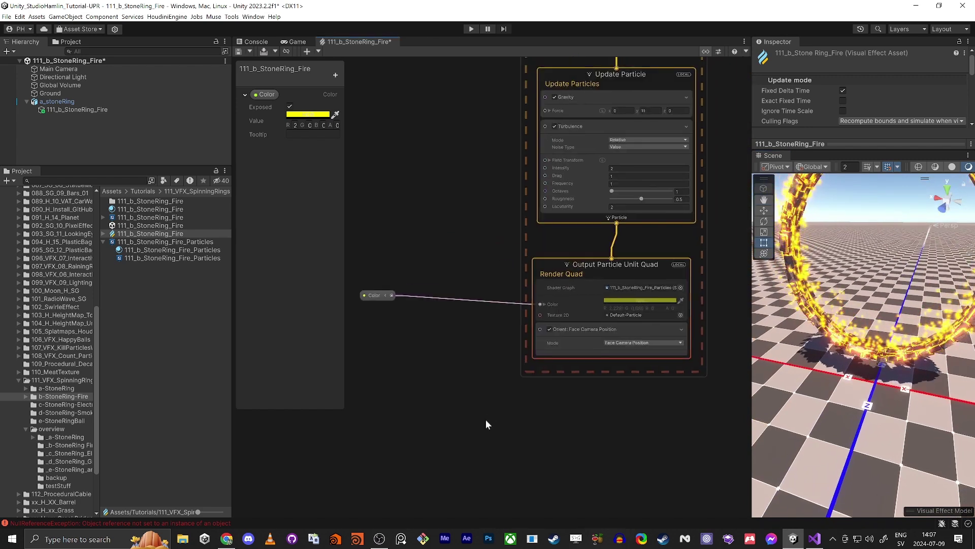
scroll(486, 409, "down", 2)
scroll(483, 233, "down", 1)
middle_click_drag(485, 242, 475, 272)
scroll(489, 275, "up", 2)
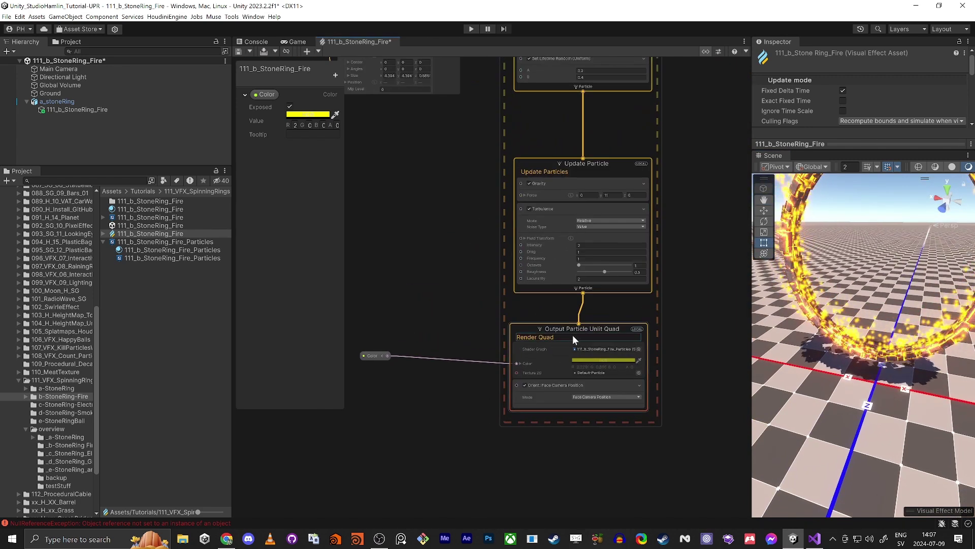
Open the 111_b_StoneRing_Fire_Particles shader graph in the shader editor and maximize its window
left_click(163, 242)
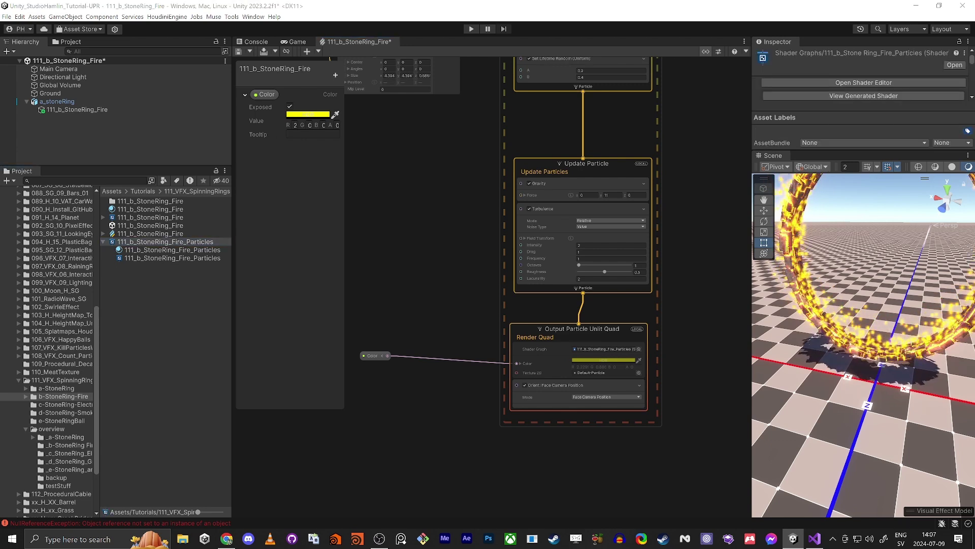
left_click(862, 83)
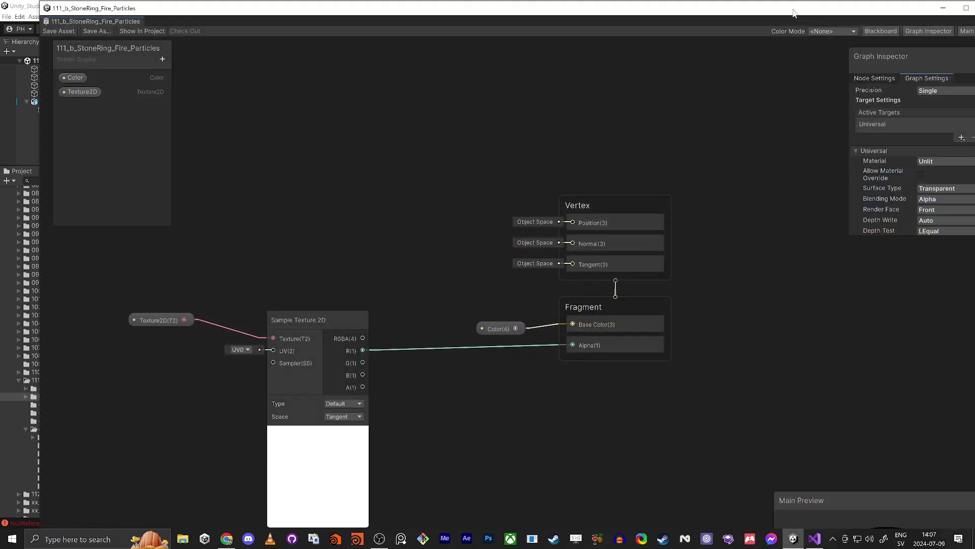
double_click(794, 10)
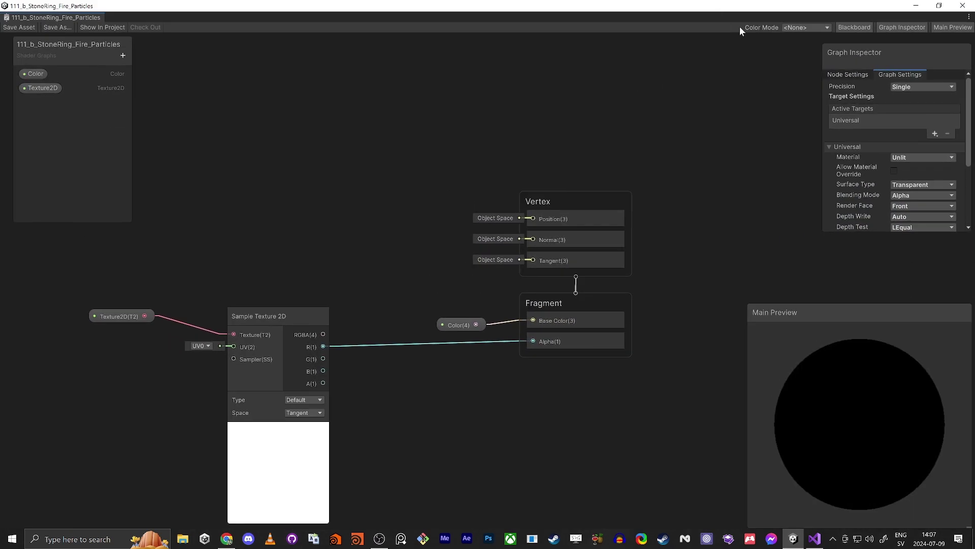
Disable Cast Shadows in the shader's graph settings, save the asset, close the shader editor and check the ring in the scene
left_click_drag(870, 235, 870, 278)
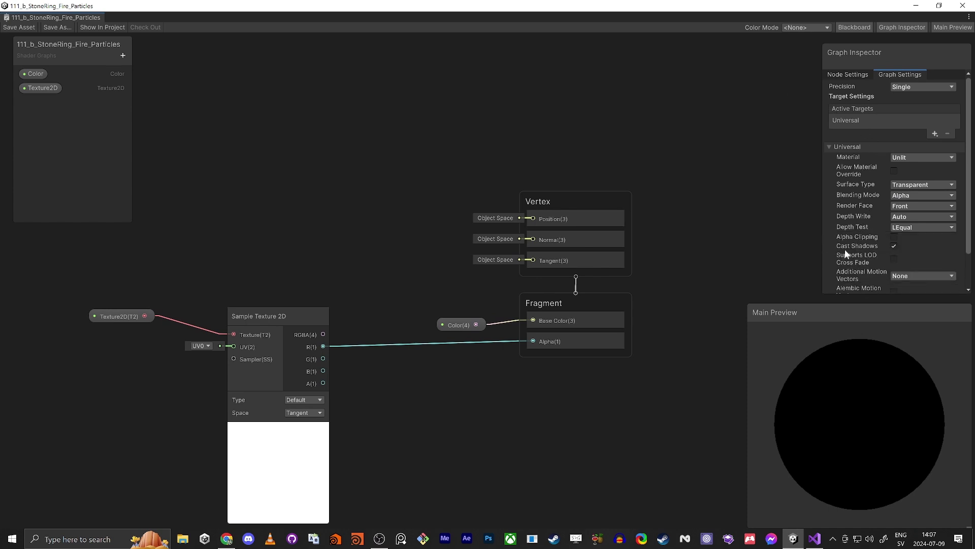
left_click(894, 245)
scroll(891, 243, "down", 2)
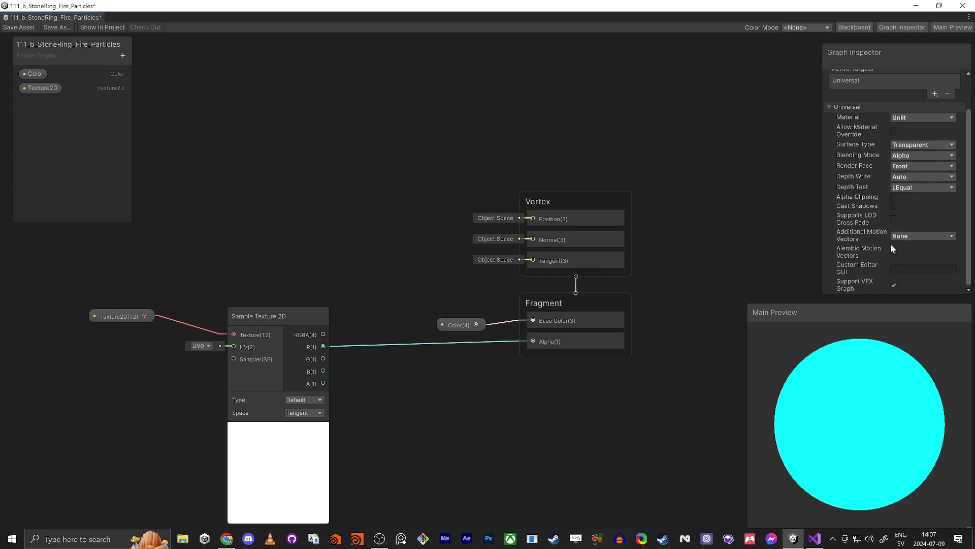
scroll(873, 156, "up", 2)
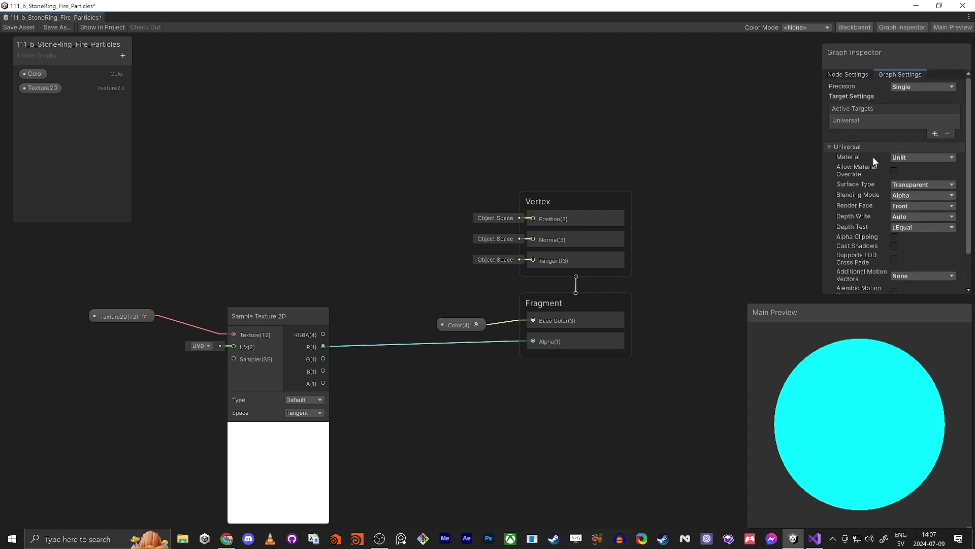
left_click(17, 28)
left_click_drag(569, 10, 651, 139)
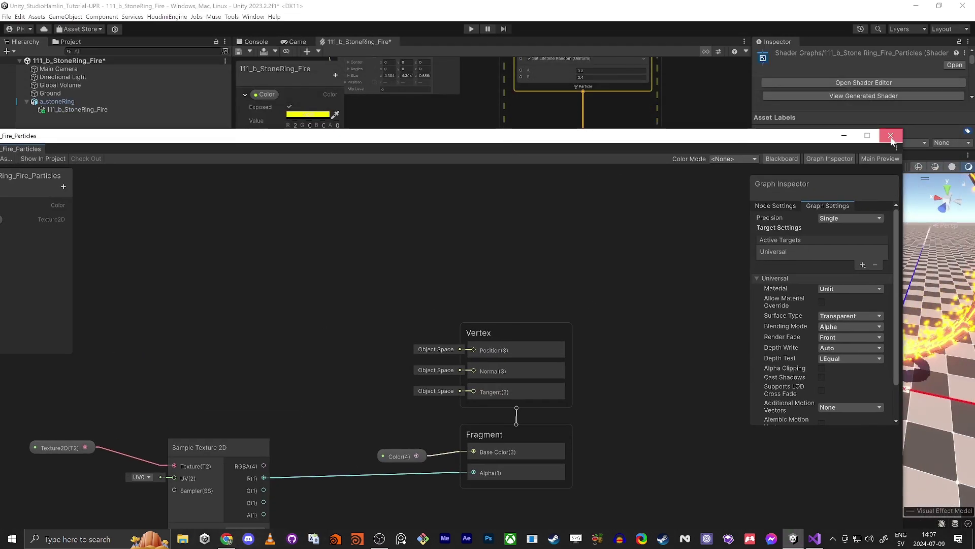
left_click(891, 136)
left_click_drag(809, 341, 852, 300, "alt")
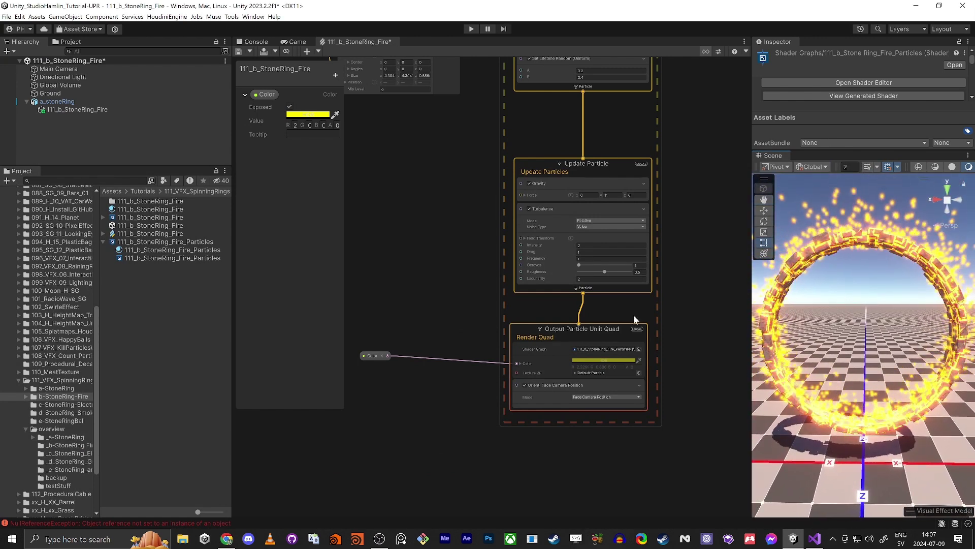
Add a Set Size block to the Output Particle Unlit Quad context
left_click(553, 329)
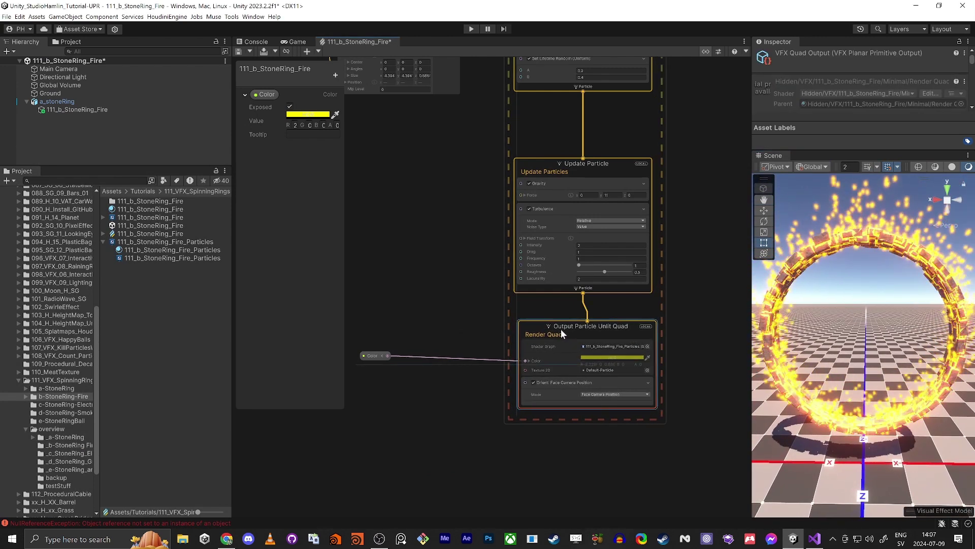
middle_click_drag(434, 339, 443, 216)
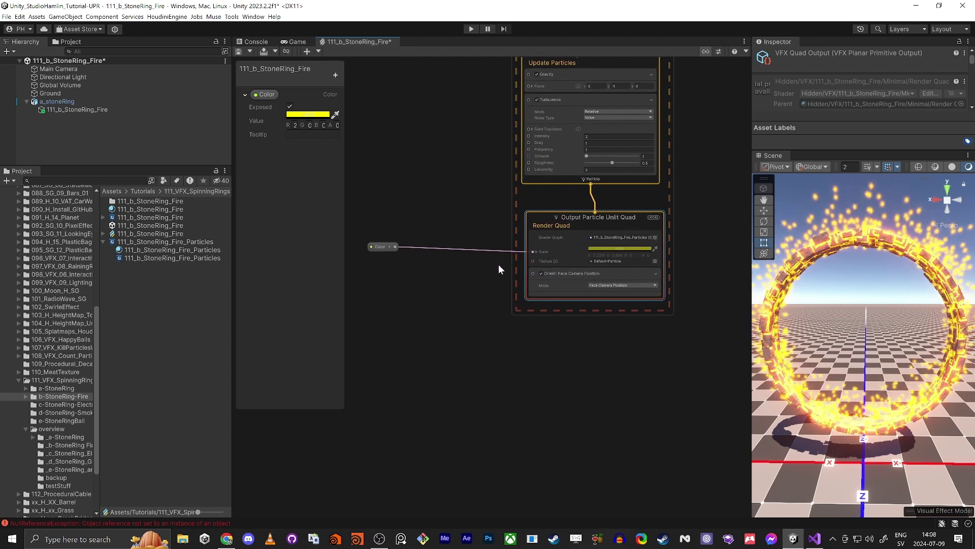
key("space")
type("st s")
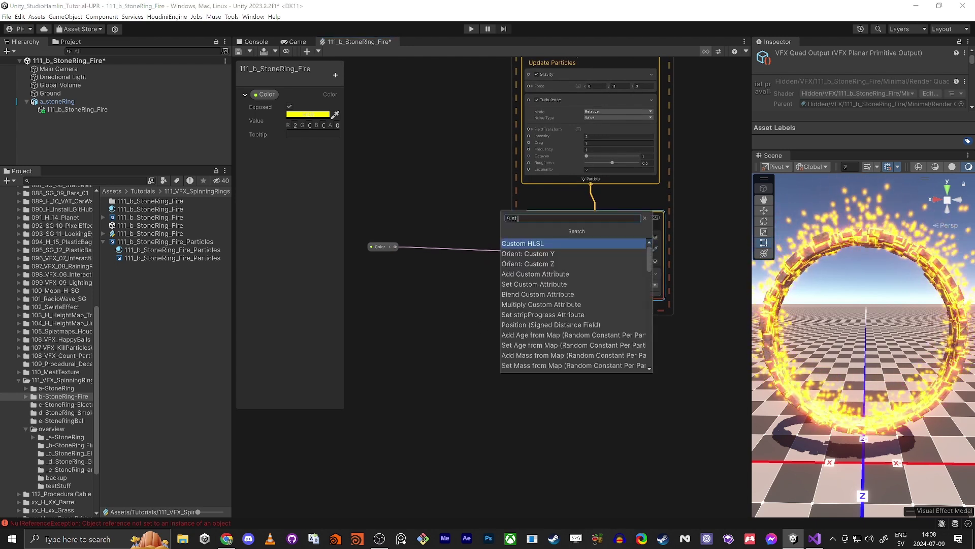
key("BackSpace")
type("et")
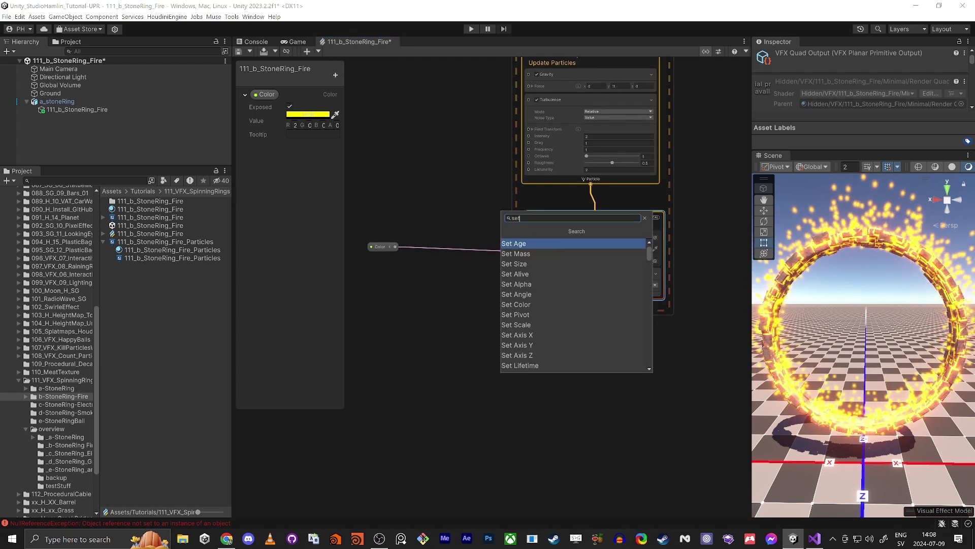
type(" siz")
key("Return")
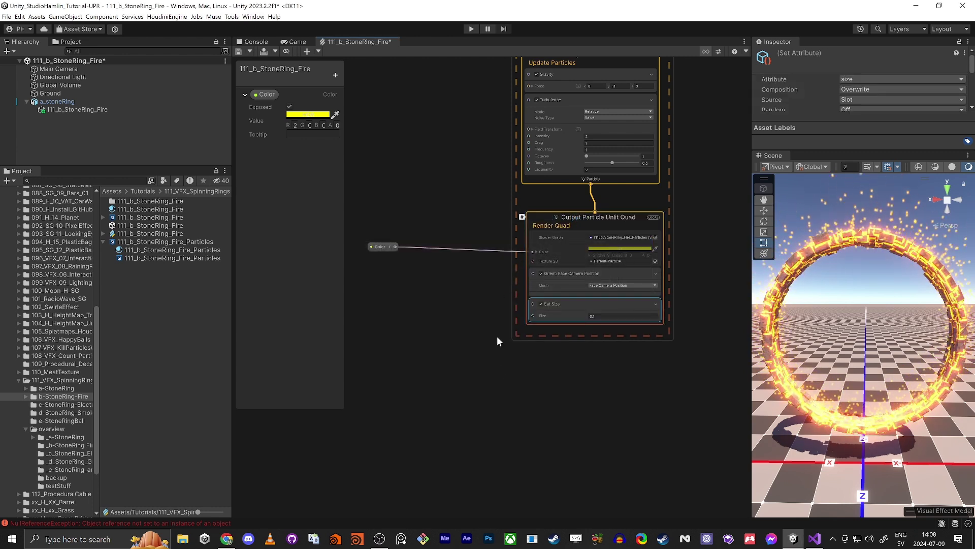
Delete the Set Size block from the Initialize Particle context
middle_click_drag(493, 375, 588, 309)
scroll(864, 345, "down", 2)
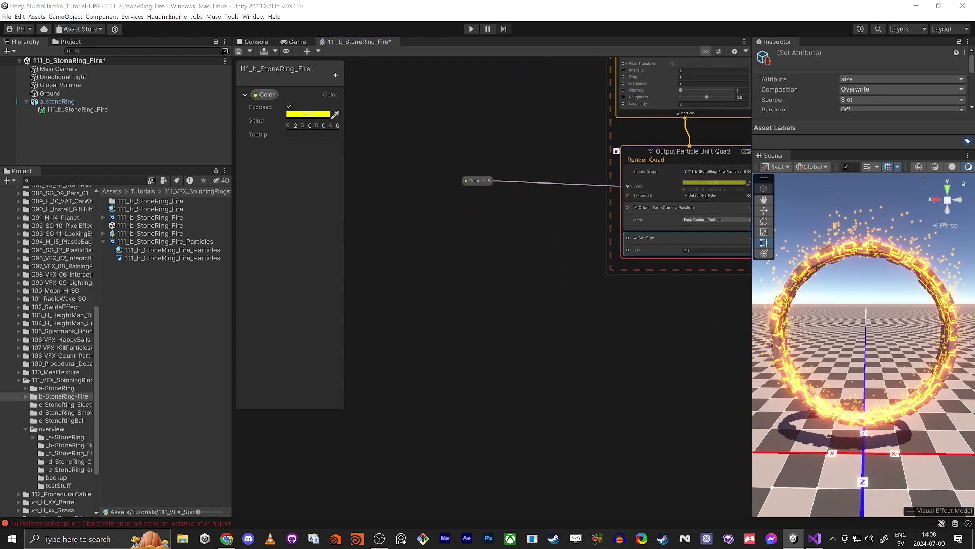
middle_click_drag(511, 322, 390, 508)
scroll(402, 304, "down", 1)
middle_click_drag(417, 92, 412, 238)
scroll(485, 253, "up", 3)
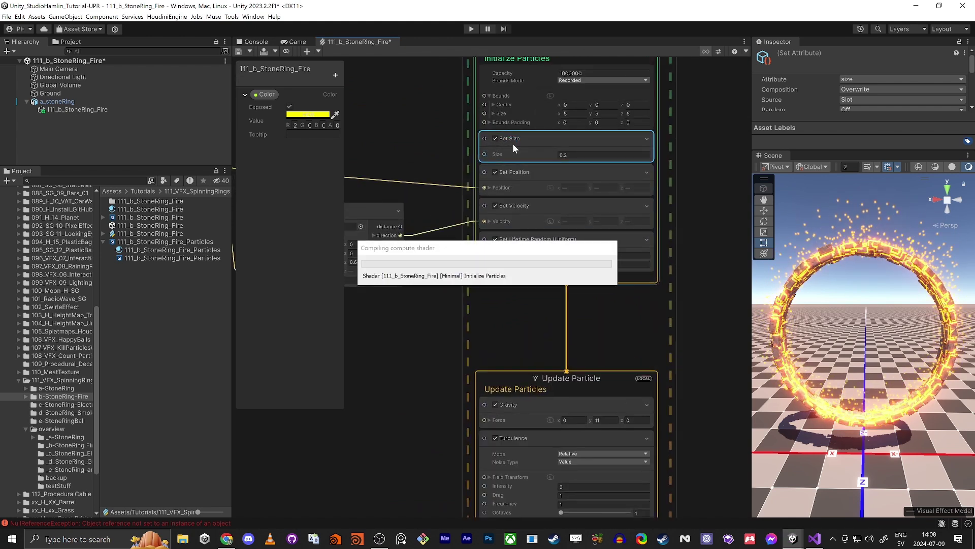
key("Delete")
Add an Age Over Lifetime [0..1] node and place it below the Color node, beside the Output Particle context
middle_click_drag(384, 422, 483, 142)
scroll(437, 255, "down", 3)
middle_click_drag(437, 254, 529, 183)
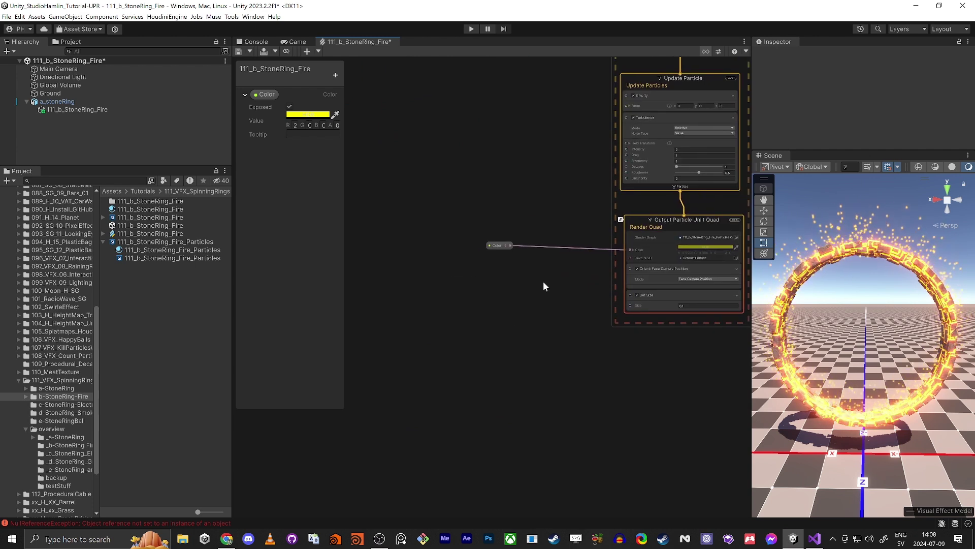
key("space")
type("age")
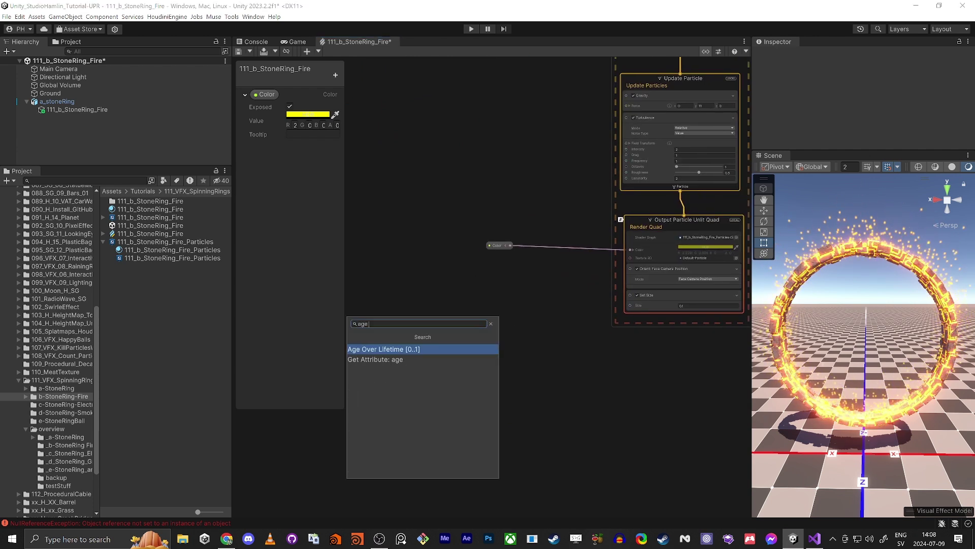
key("Return")
scroll(436, 343, "up", 3)
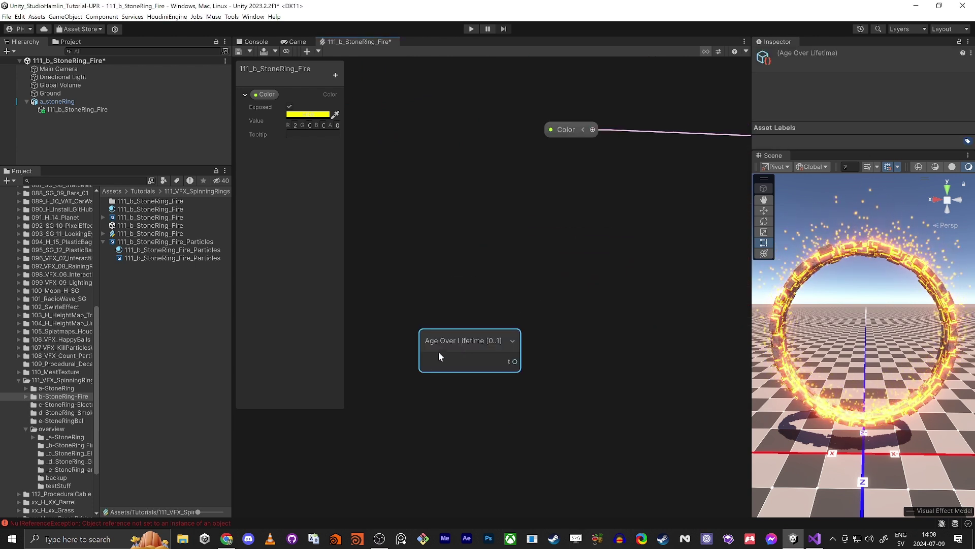
left_click_drag(444, 272, 445, 242)
scroll(437, 305, "down", 2)
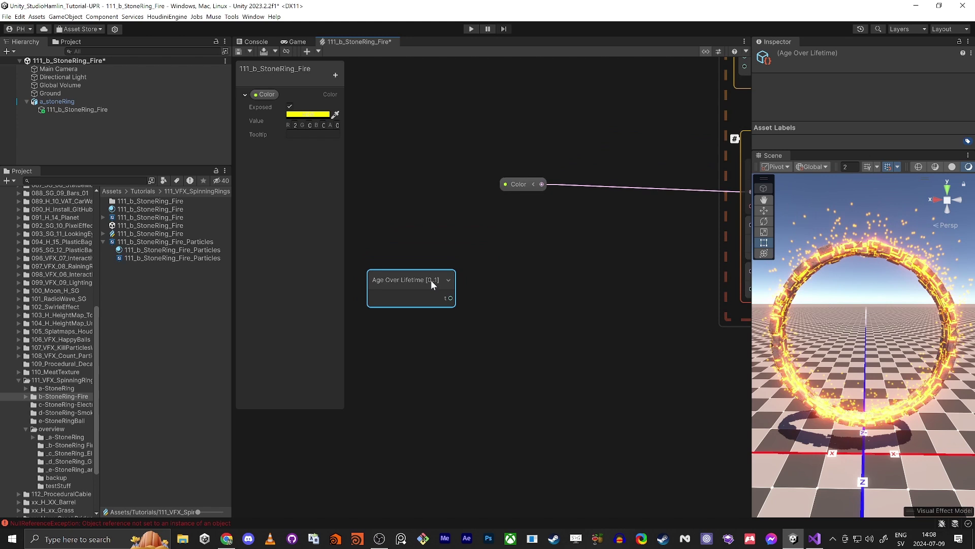
left_click_drag(431, 279, 448, 269)
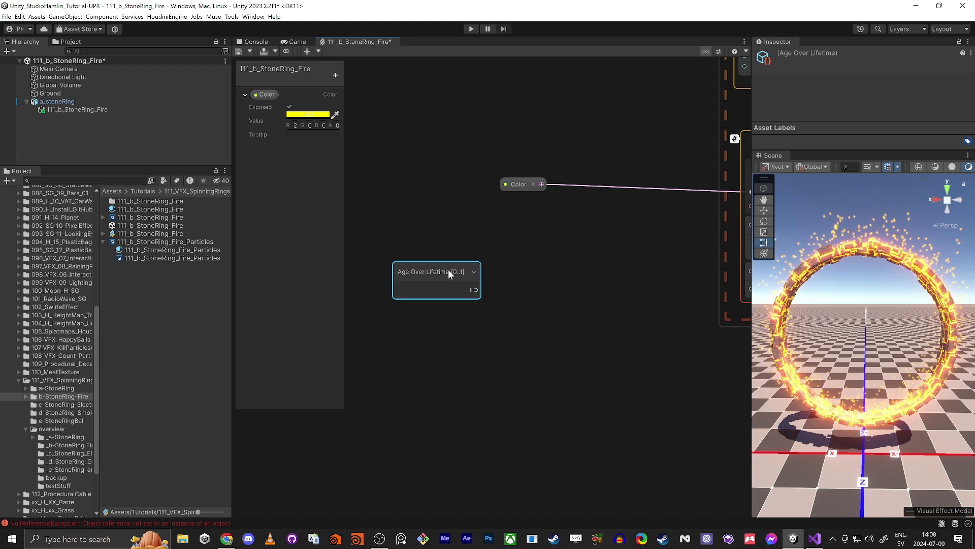
scroll(447, 274, "down", 3)
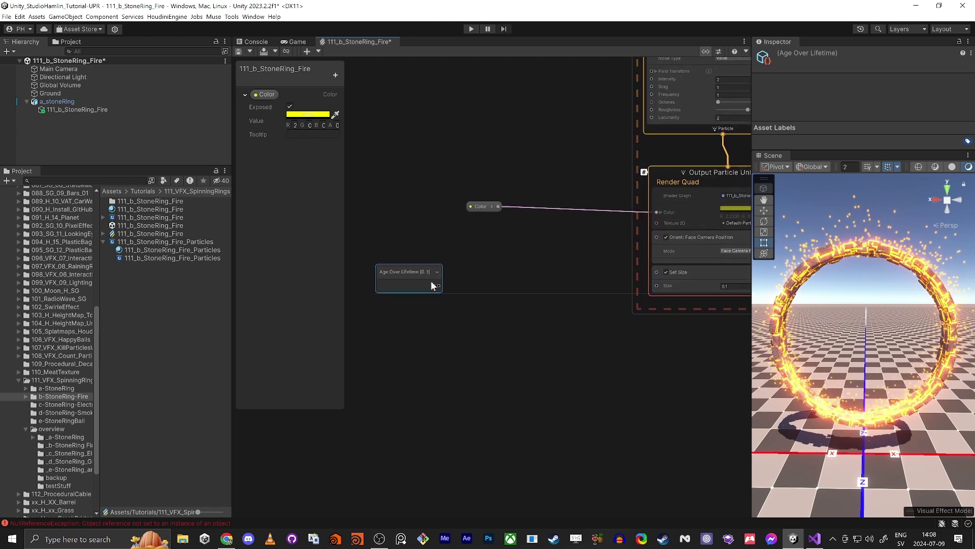
Add a Sample Curve node and arrange it beside the Age Over Lifetime node
left_click(468, 321)
key("space")
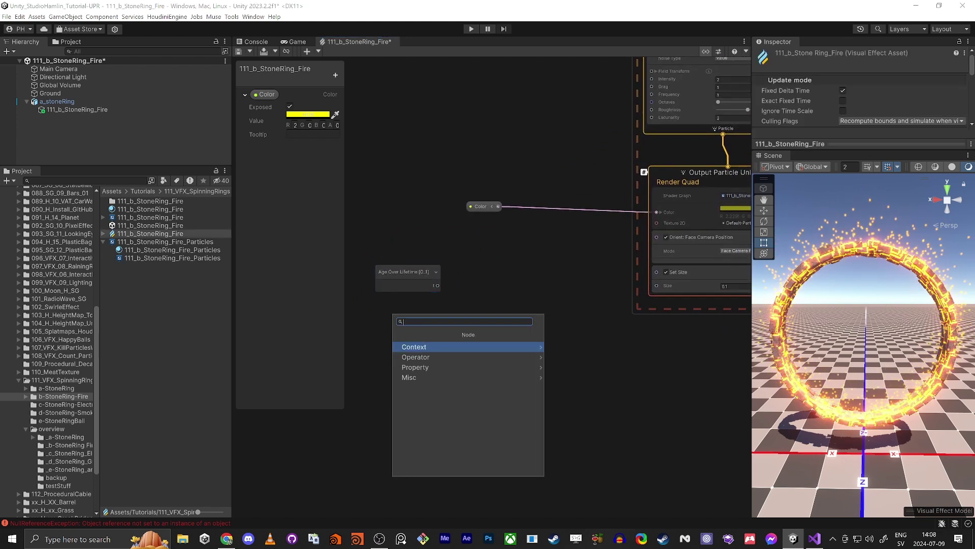
type("sampl")
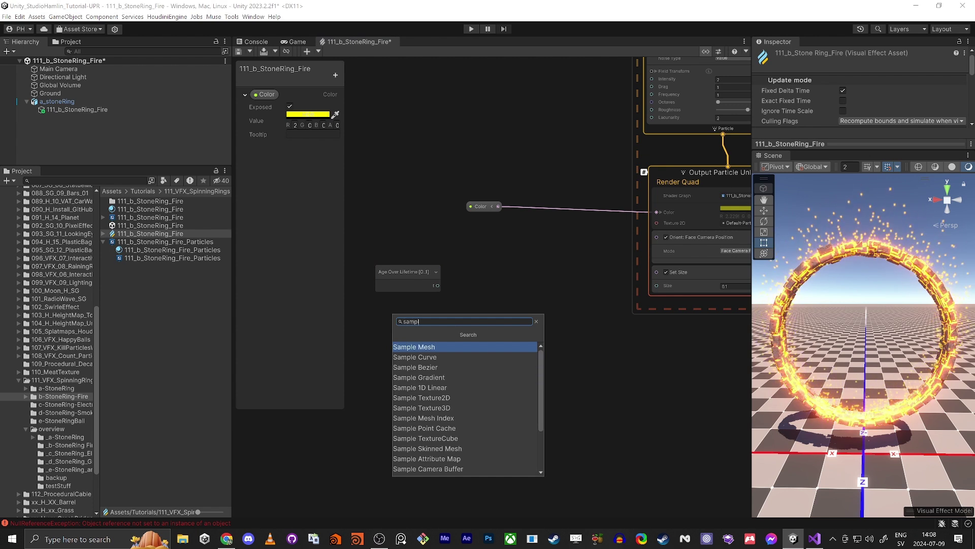
type("e cu")
key("Return")
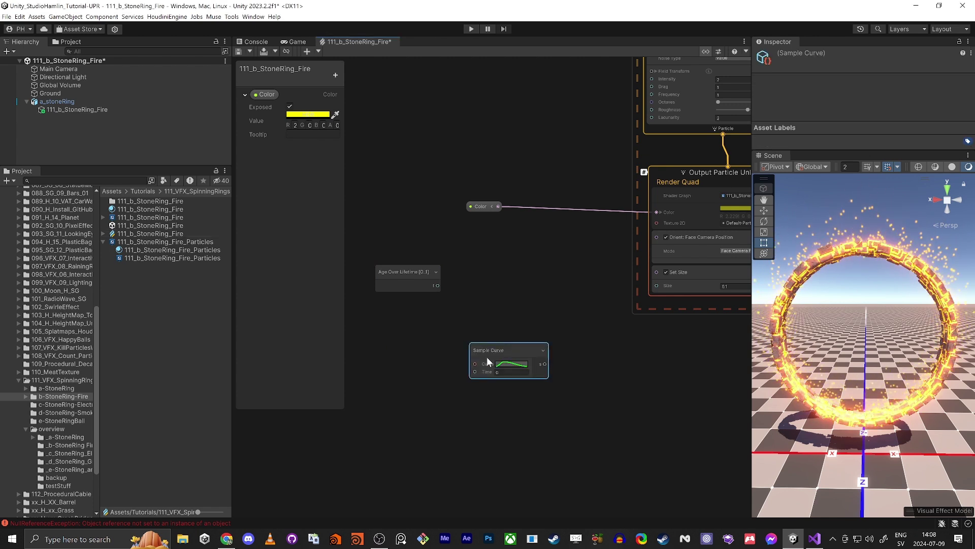
scroll(486, 357, "up", 5)
left_click_drag(487, 357, 488, 187)
middle_click_drag(464, 287, 528, 353)
left_click_drag(399, 245, 440, 255)
middle_click_drag(430, 340, 429, 370)
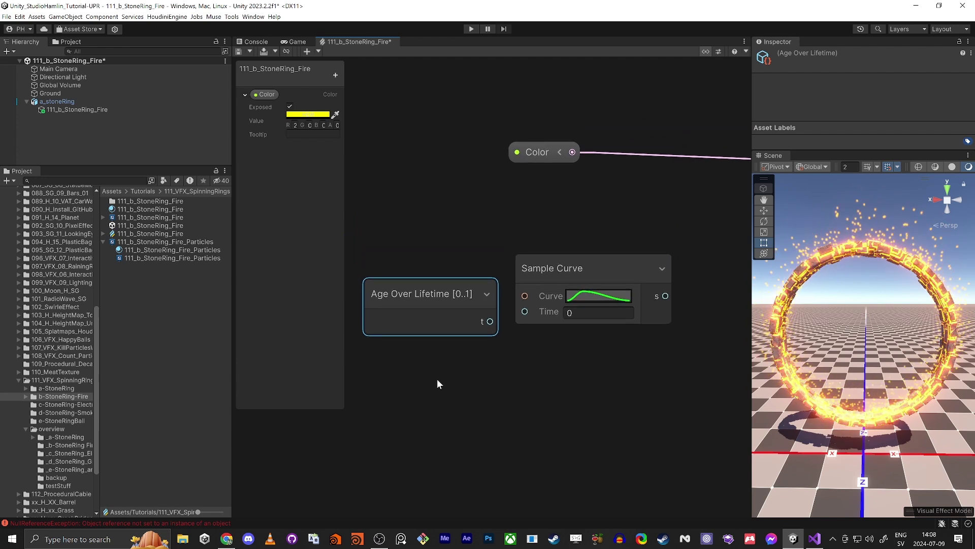
Connect Age Over Lifetime to the Sample Curve's Time input and the curve's output to the Size input of Set Size
left_click(568, 297)
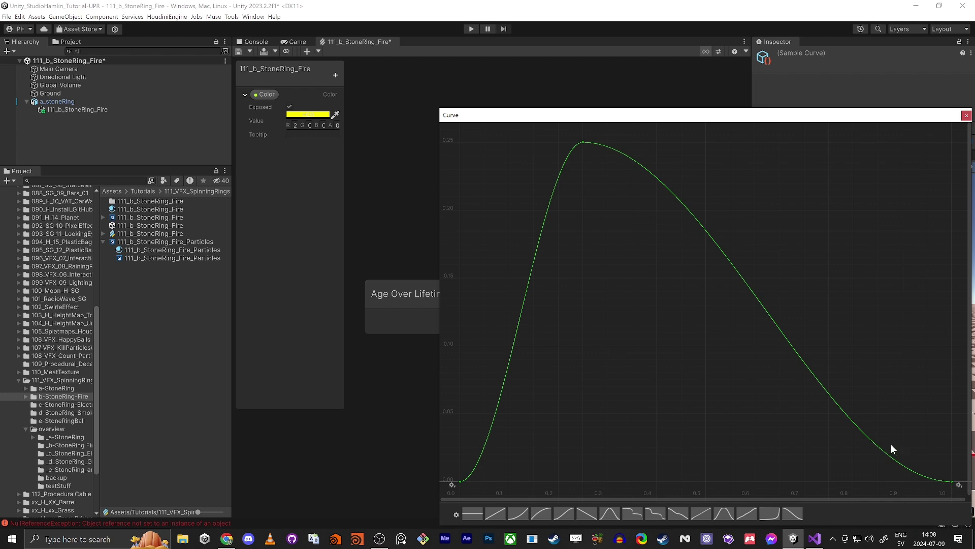
left_click(966, 116)
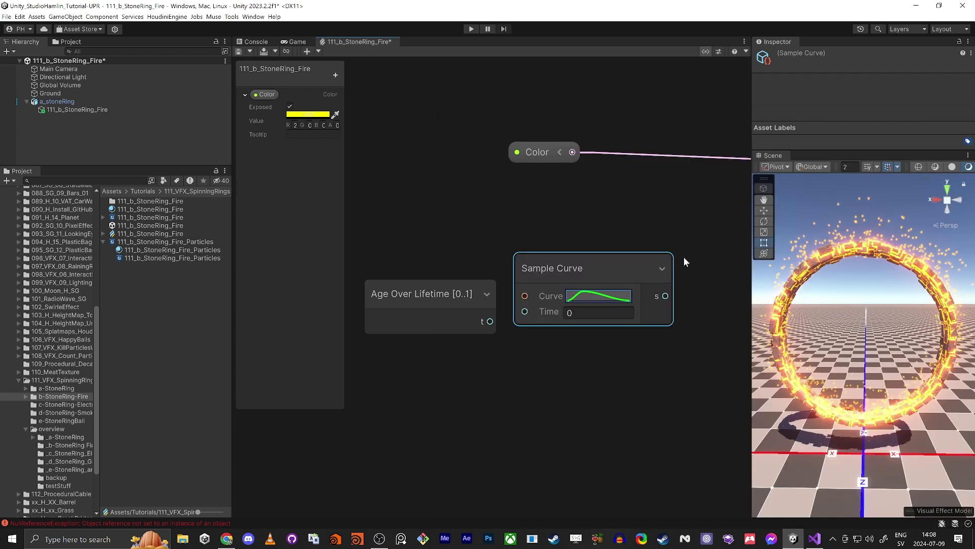
middle_click_drag(567, 409, 561, 410)
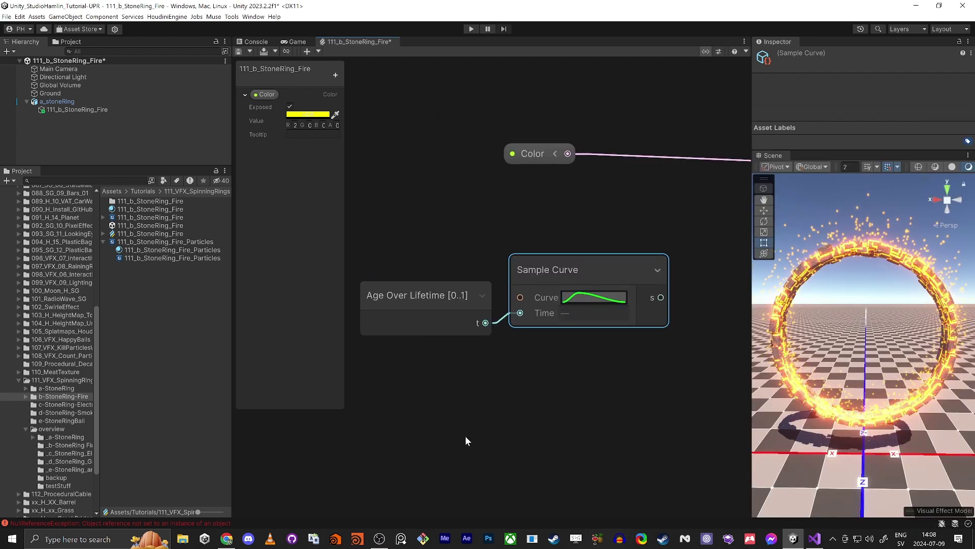
scroll(418, 416, "down", 3)
middle_click_drag(474, 373, 379, 429)
middle_click_drag(602, 366, 574, 337)
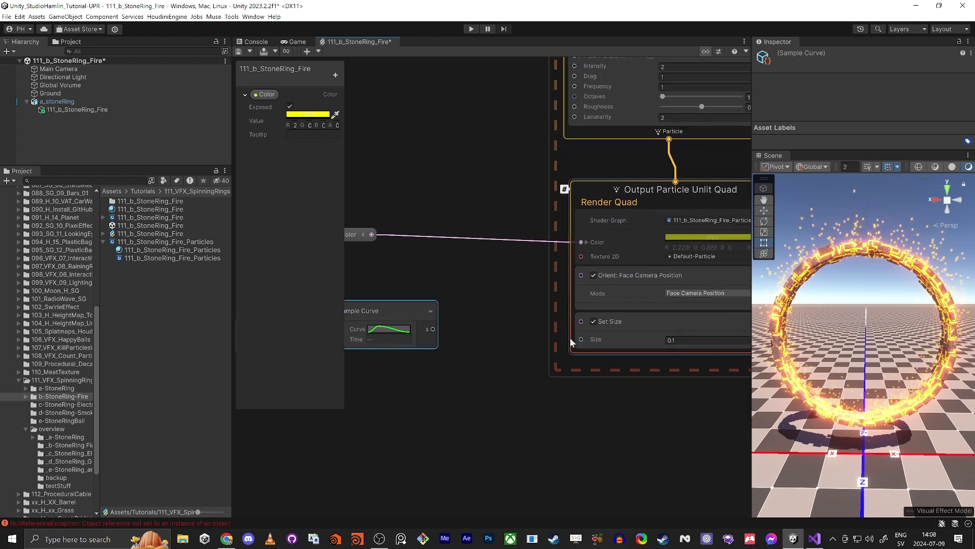
left_click_drag(580, 339, 432, 329)
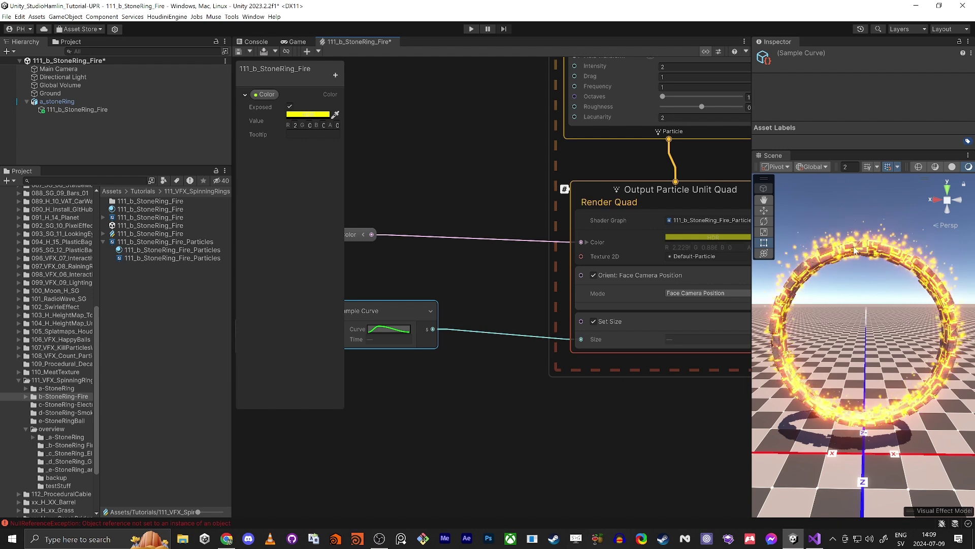
Add a Set Scale block to the Output Particle Unlit Quad context
middle_click_drag(608, 389, 557, 365)
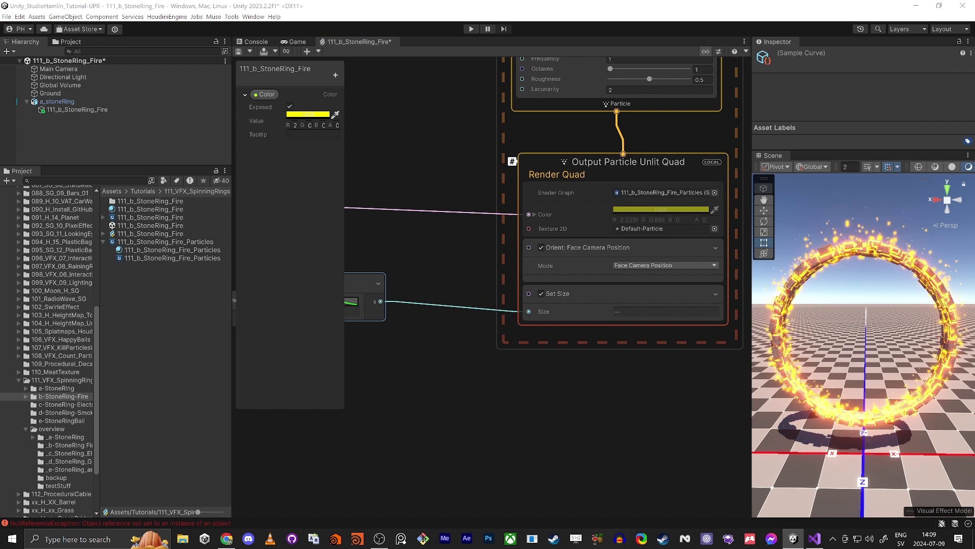
left_click(538, 157)
key("space")
type("st s")
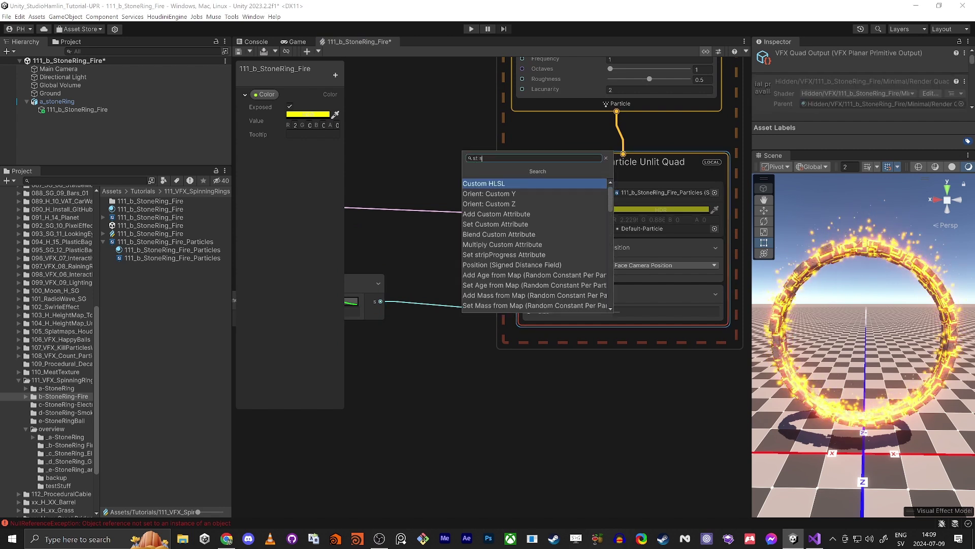
type("cale")
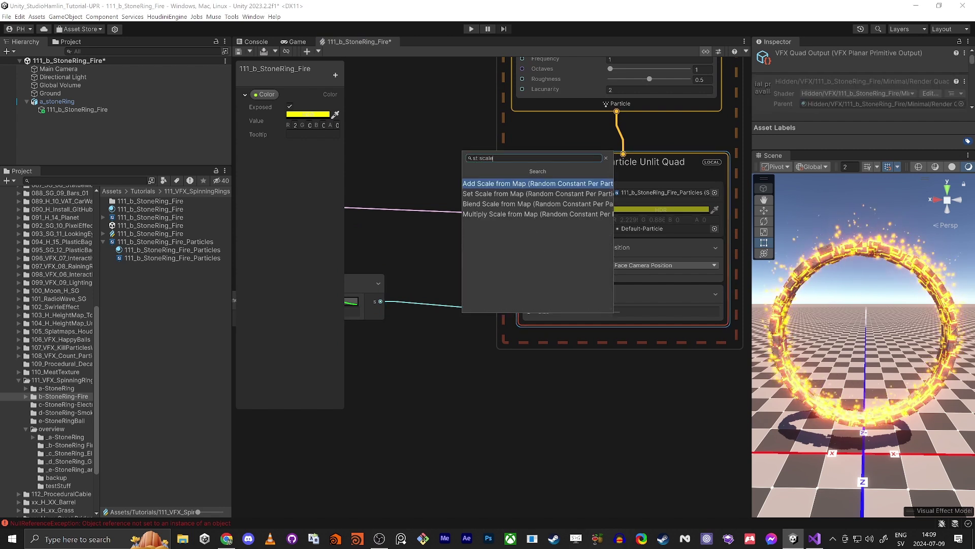
key("BackSpace")
key("BackSpace")
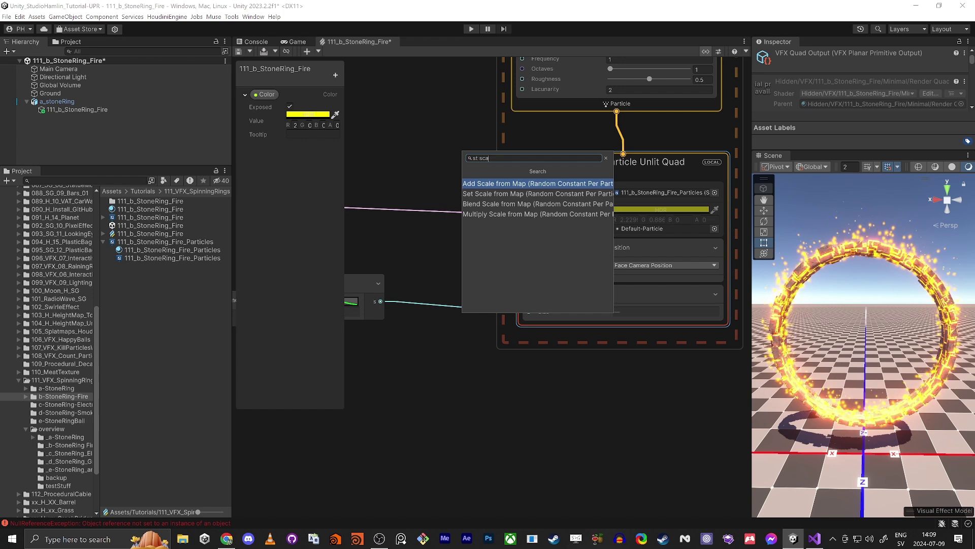
key("BackSpace")
key("BackSpace")
key("BackSpace")
key("BackSpace")
key("BackSpace")
type("et sc")
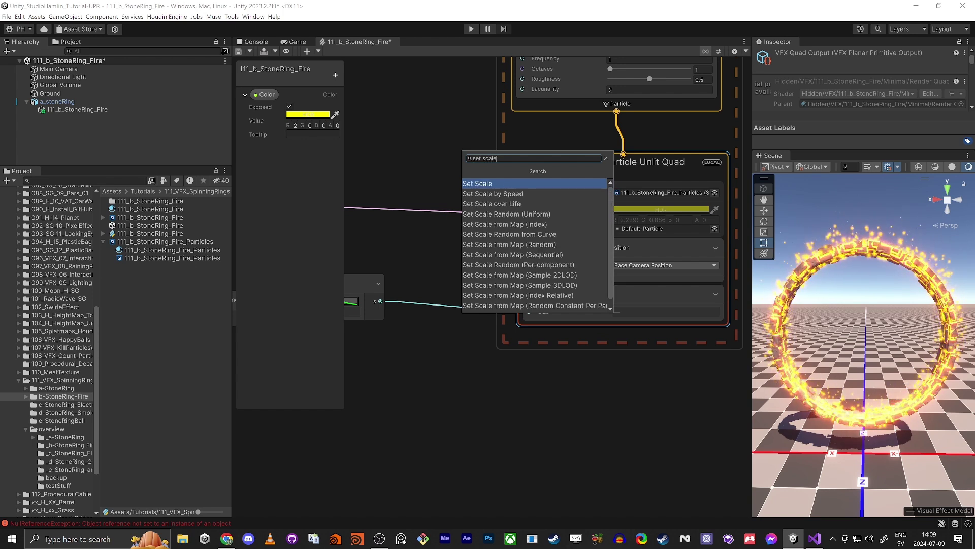
type("ale")
key("Return")
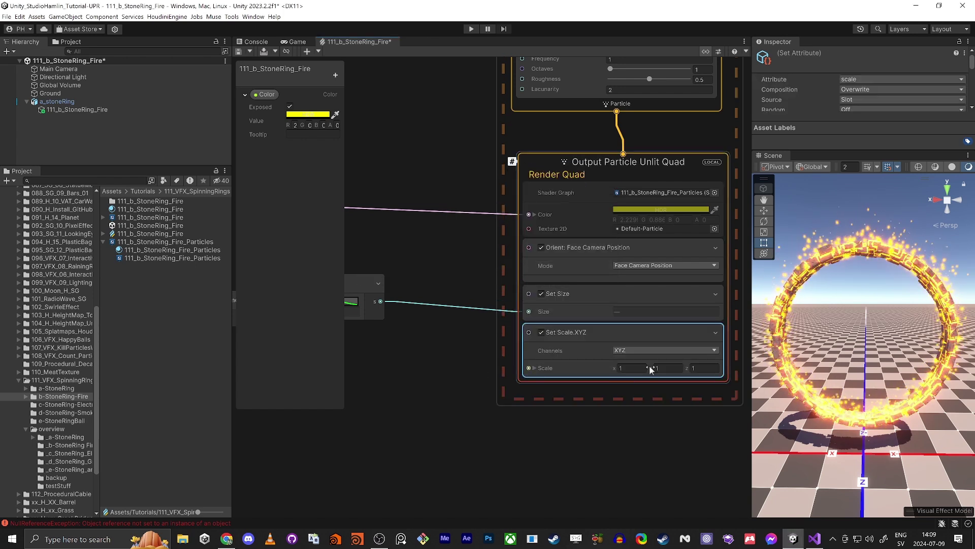
Set the Y scale in the Set Scale.XYZ block to 3.83 and check the stretched flames in the scene
left_click_drag(664, 369, 699, 368)
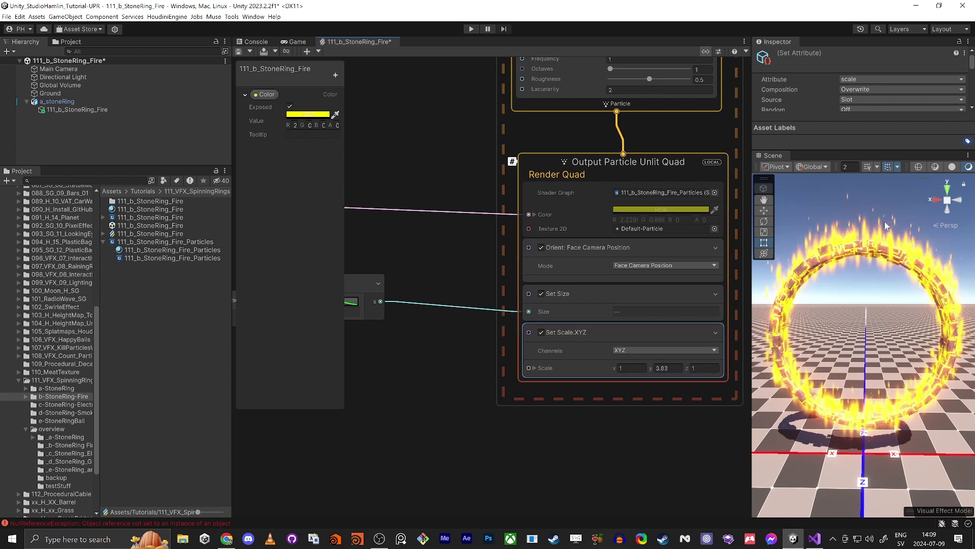
key("w")
right_click_drag(855, 281, 851, 306)
left_click_drag(851, 307, 850, 312, "alt")
key("s")
right_click_drag(849, 313, 826, 318)
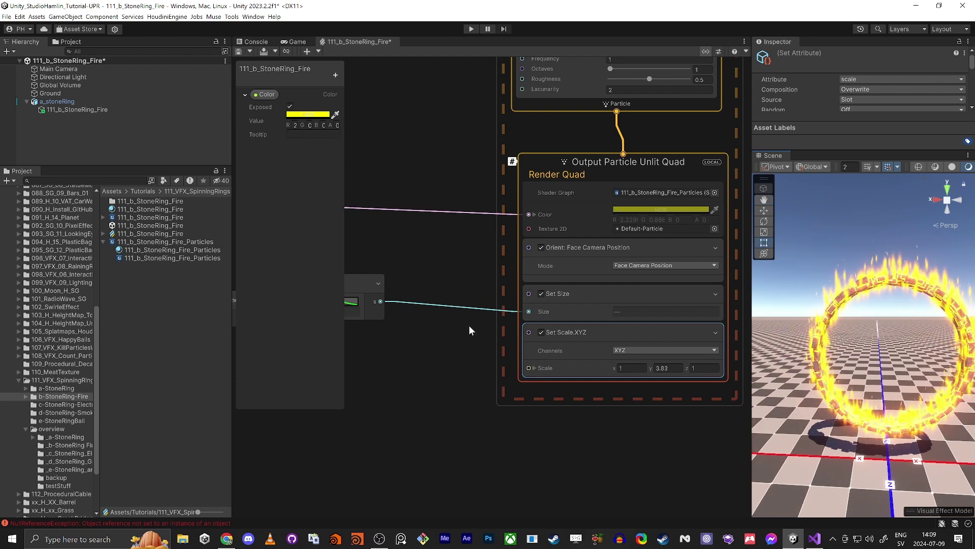
Change the Orient block's mode to Along Velocity and view the ring from another angle
left_click(632, 264)
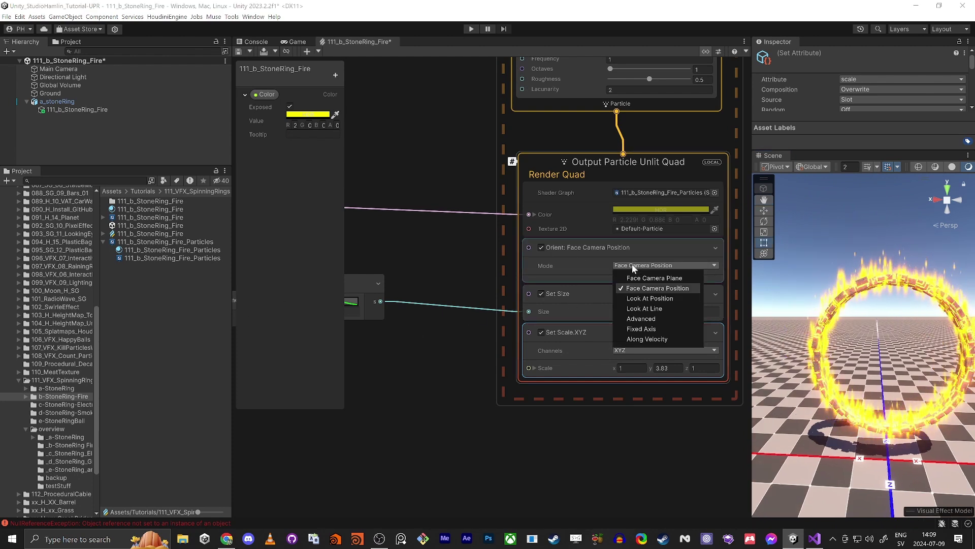
left_click(641, 338)
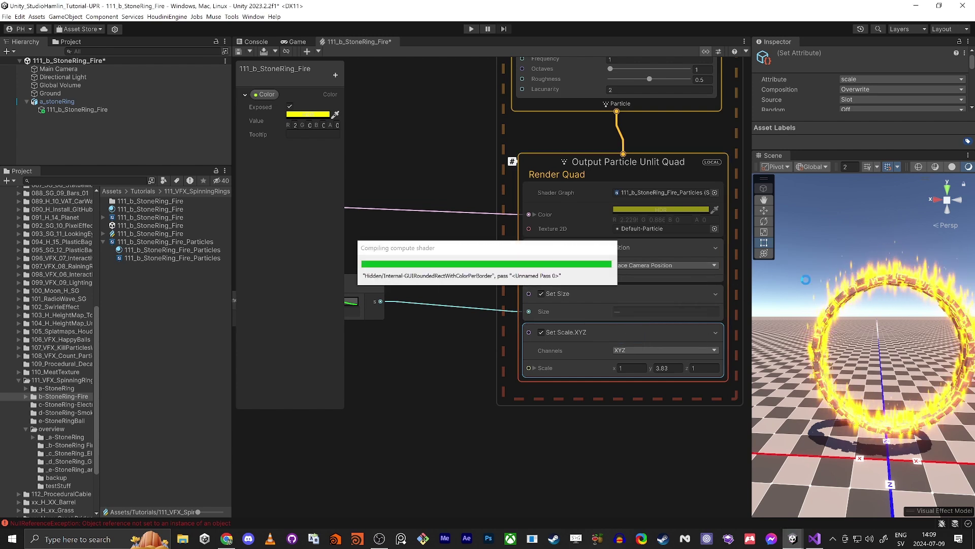
right_click_drag(863, 304, 867, 305)
left_click_drag(867, 306, 865, 274, "alt")
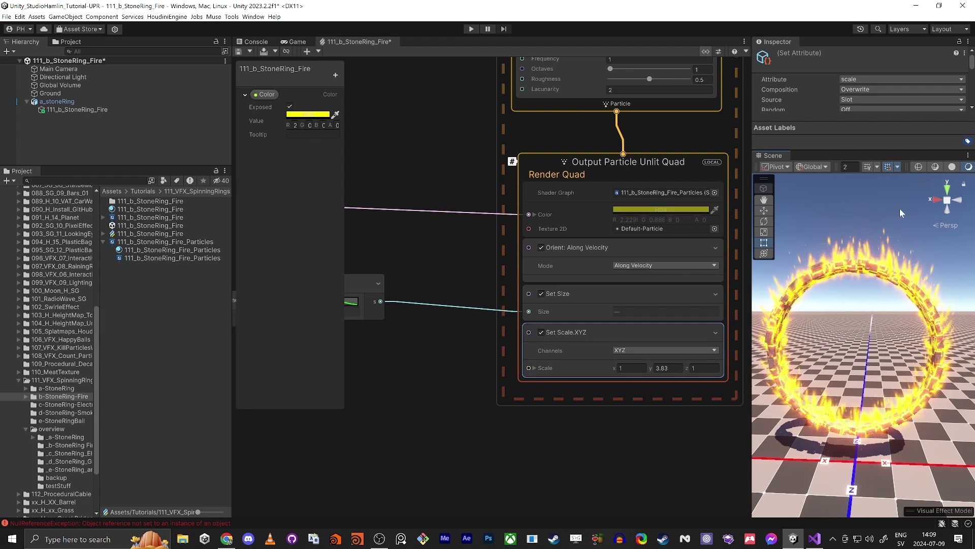
Examine the flames around the ring in the maximized scene view, then restore the layout
key("ctrl+s")
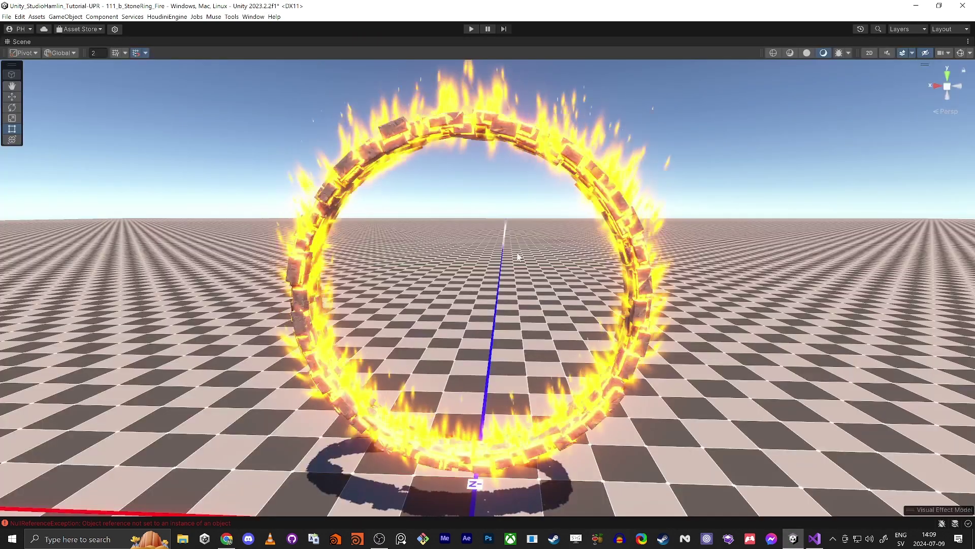
mouse_move(504, 277)
right_mouse_down()
mouse_move(518, 255)
mouse_move(515, 272)
right_mouse_up()
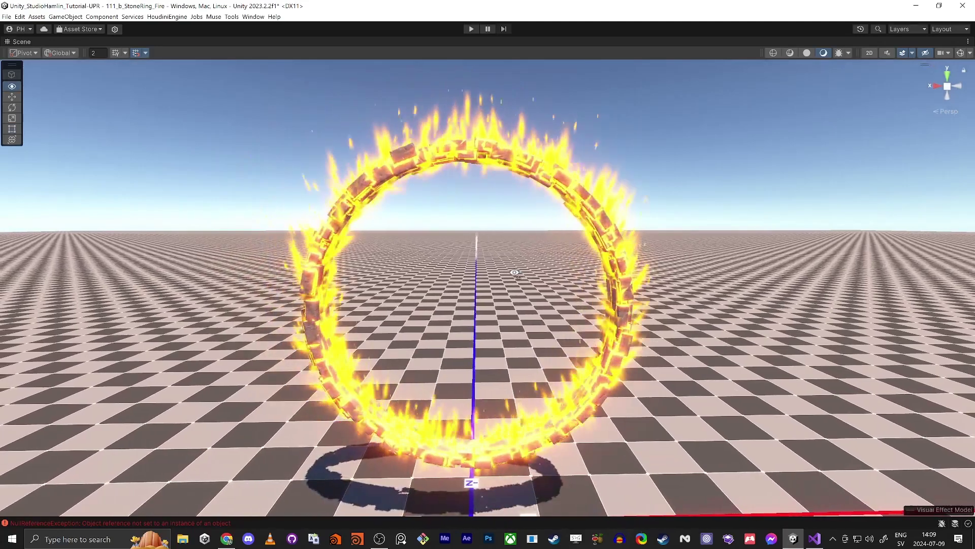
left_click_drag(514, 273, 474, 303, "alt")
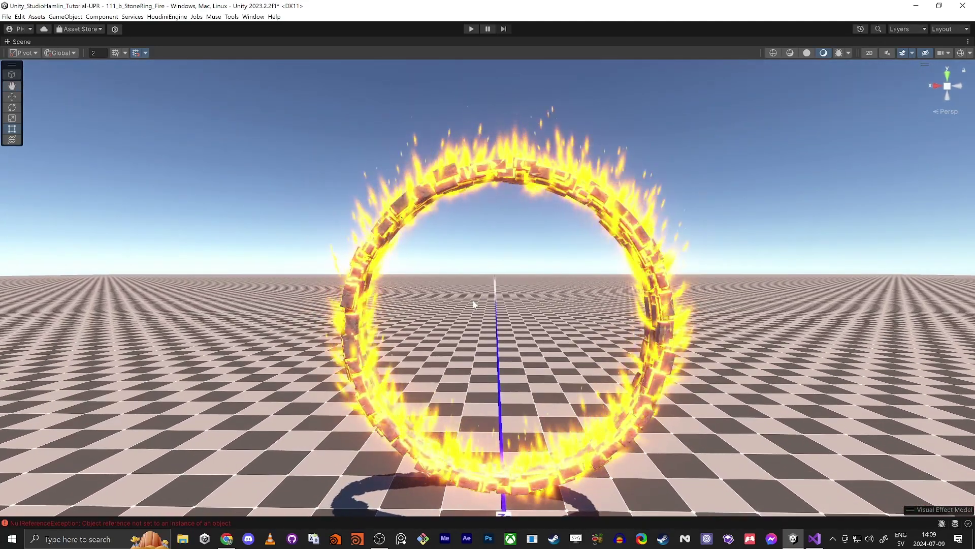
key("shift+space")
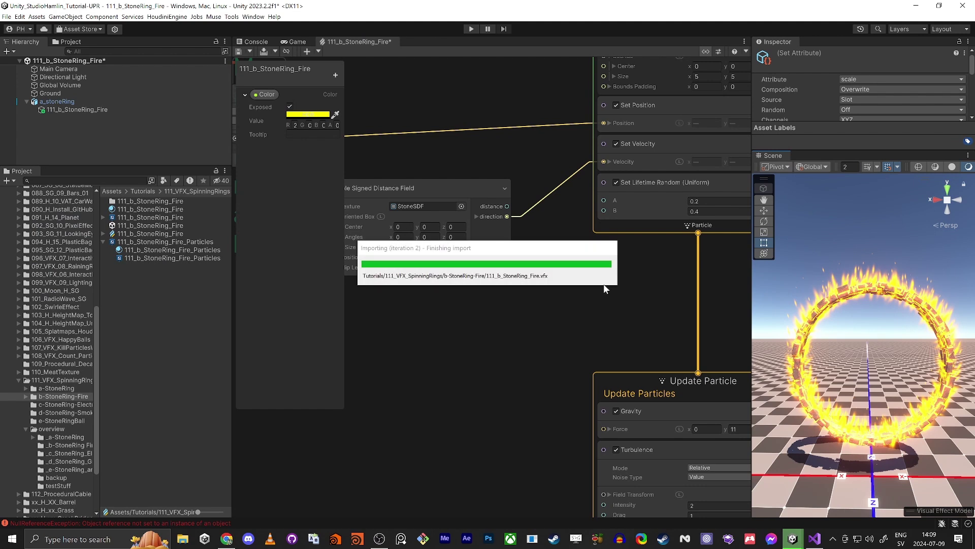
Add a float property named Amp to the VFX graph's exposed properties
scroll(635, 322, "down", 3)
scroll(462, 302, "down", 2)
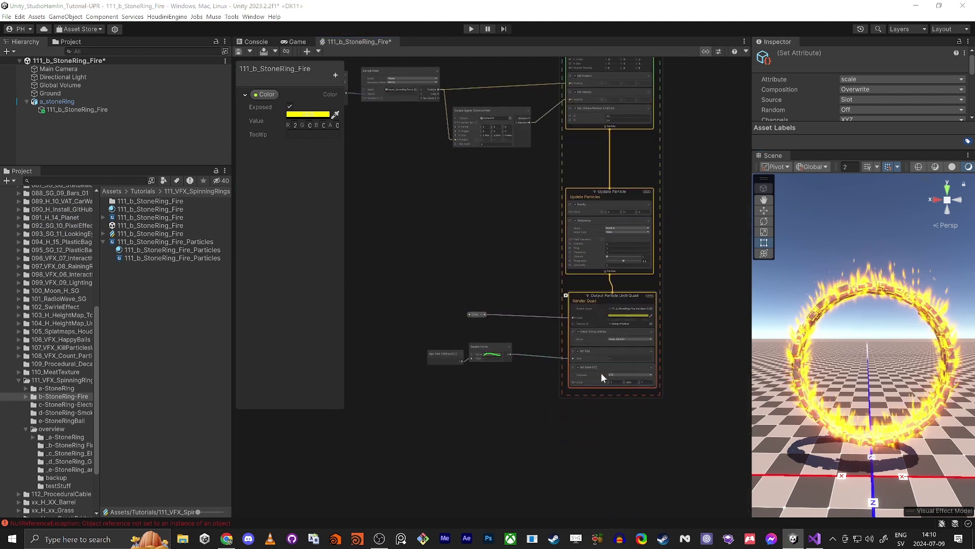
scroll(516, 406, "up", 6)
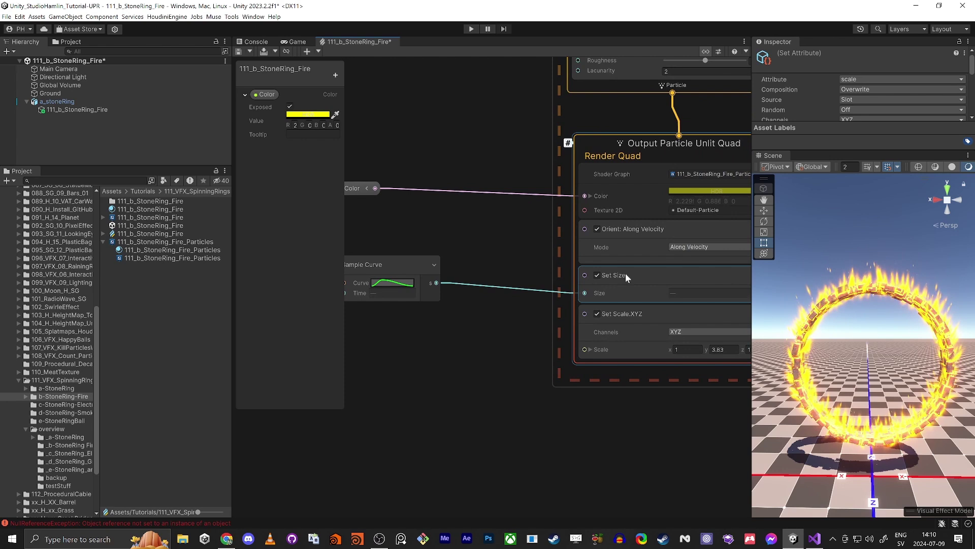
middle_click_drag(410, 353, 468, 380)
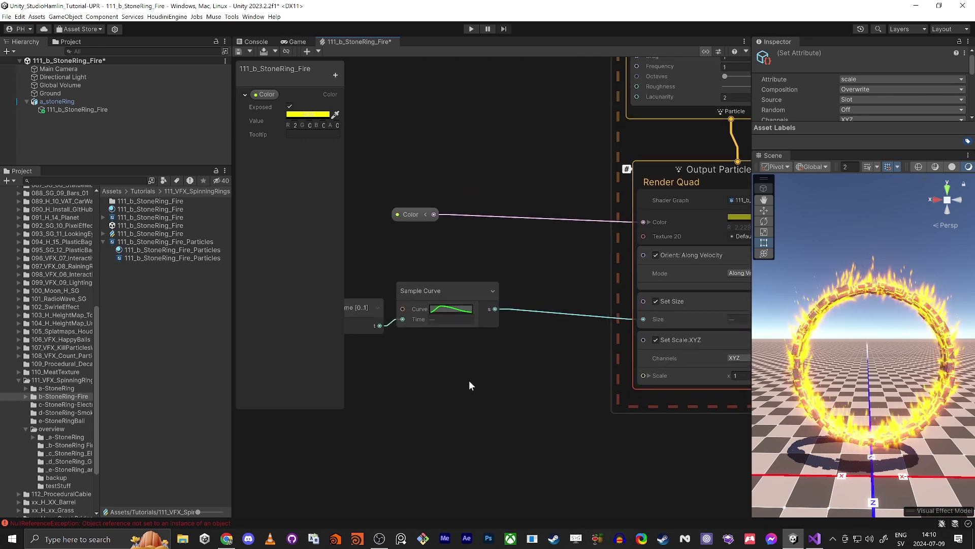
left_click(348, 75)
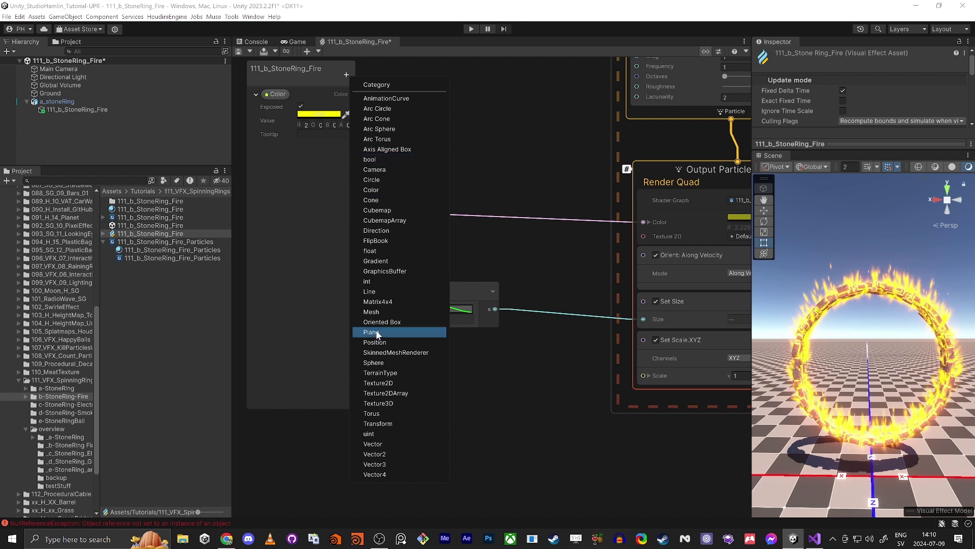
left_click(370, 250)
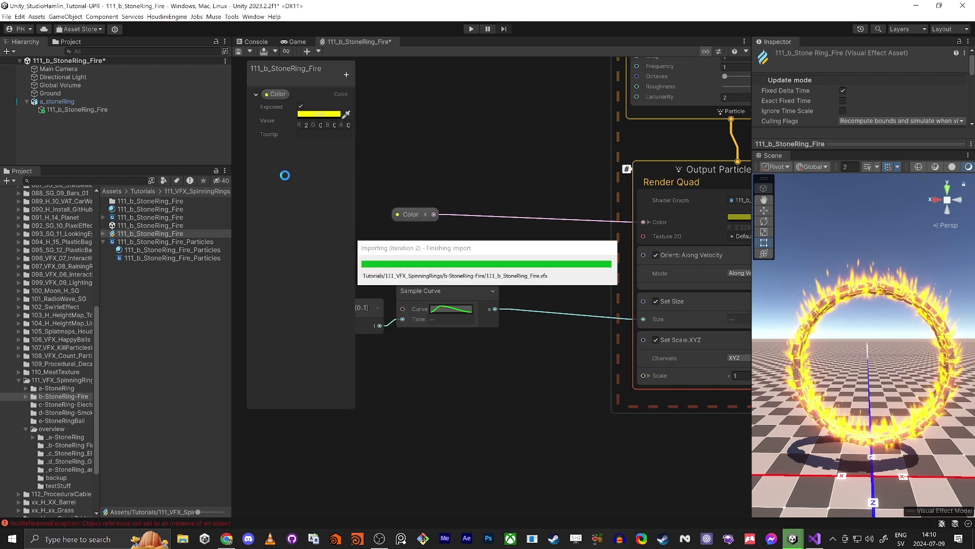
double_click(285, 149)
type("Am")
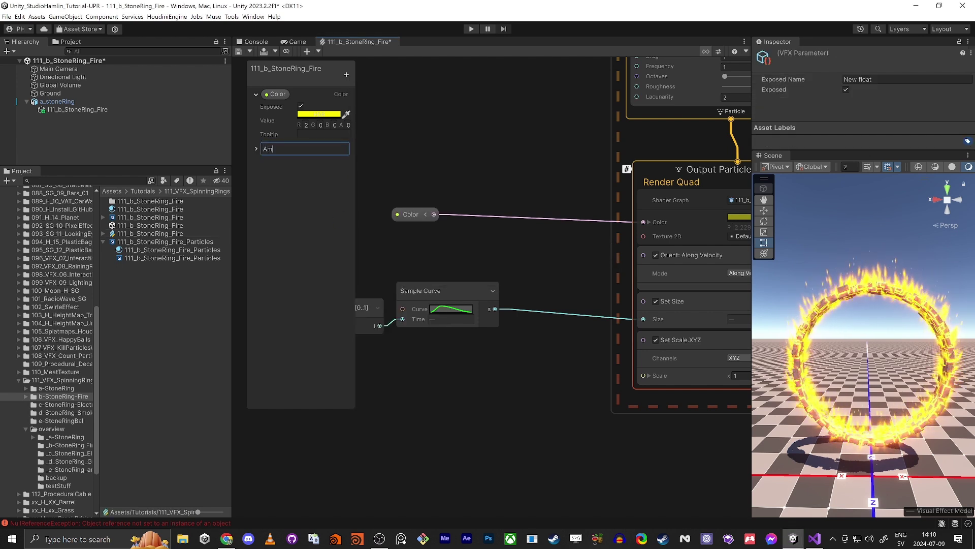
type("p")
key("Return")
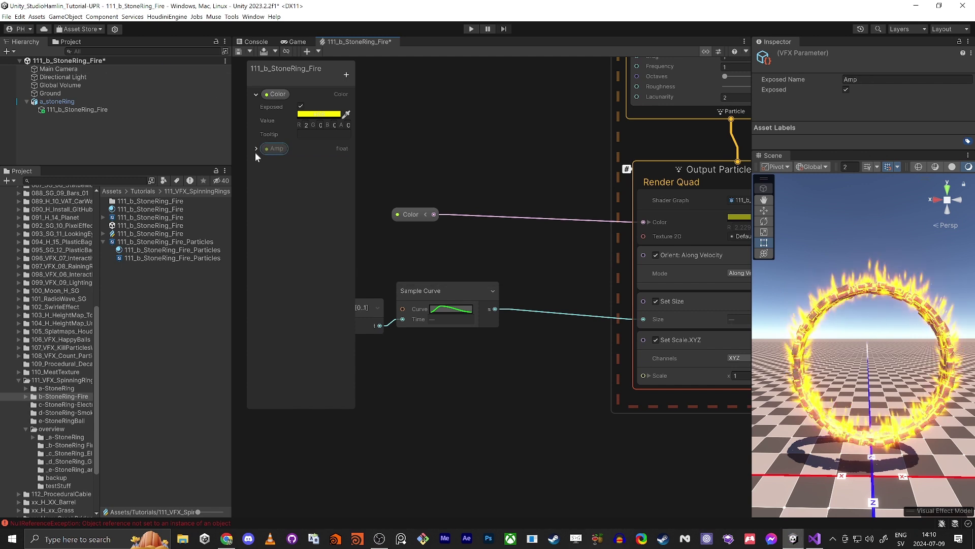
Expand the Amp property's settings and set its mode to Range
left_click(256, 149)
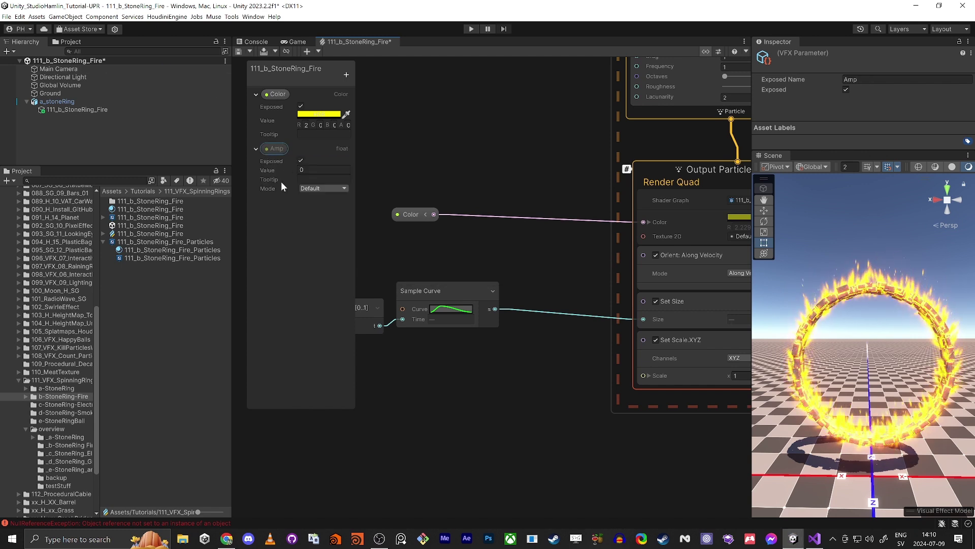
left_click(313, 189)
left_click(327, 212)
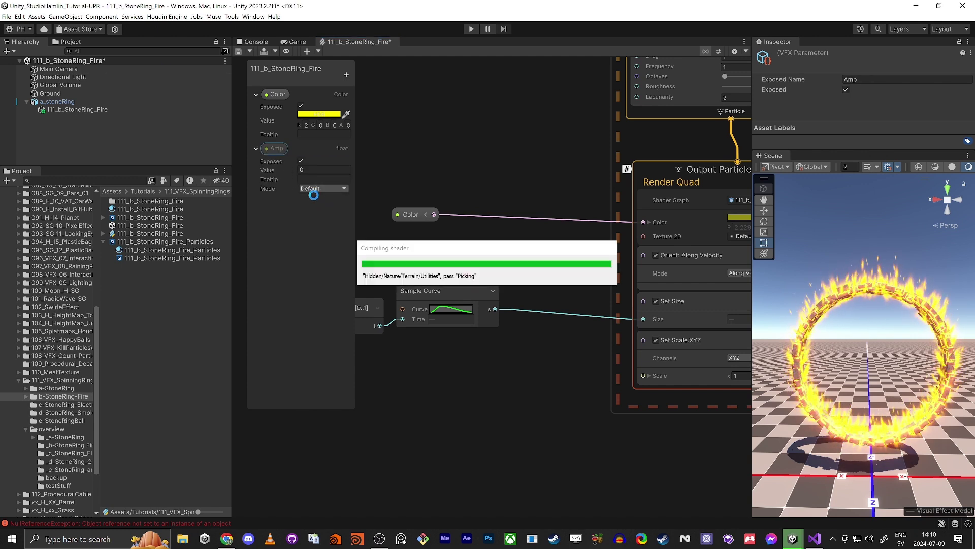
left_click(315, 261)
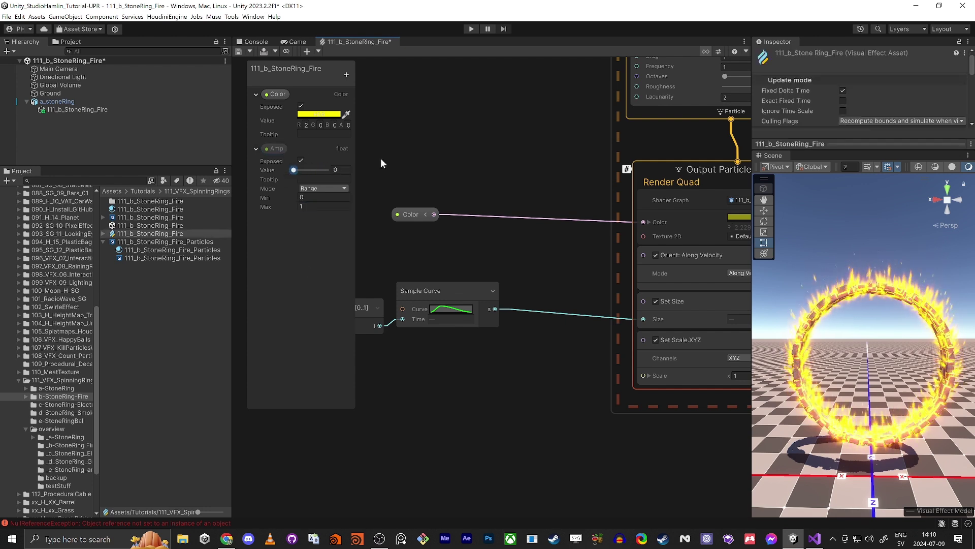
Place the Amp property as a node in the graph below the Sample Curve node
scroll(516, 315, "down", 5)
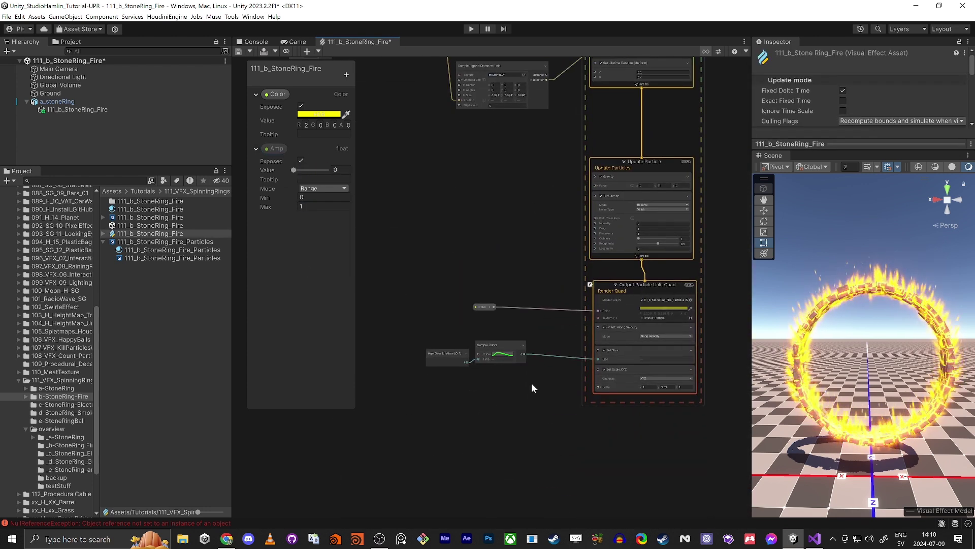
scroll(533, 388, "up", 4)
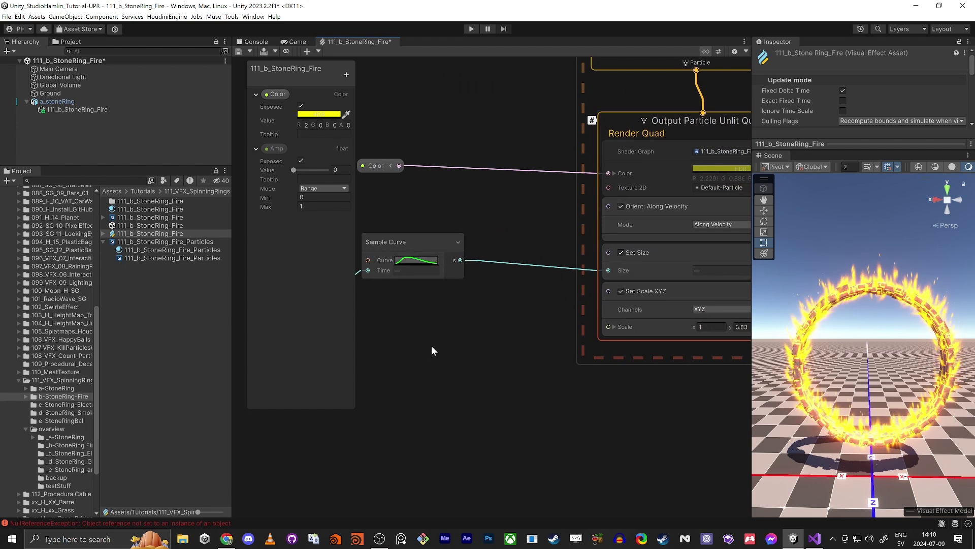
middle_click_drag(432, 345, 472, 347)
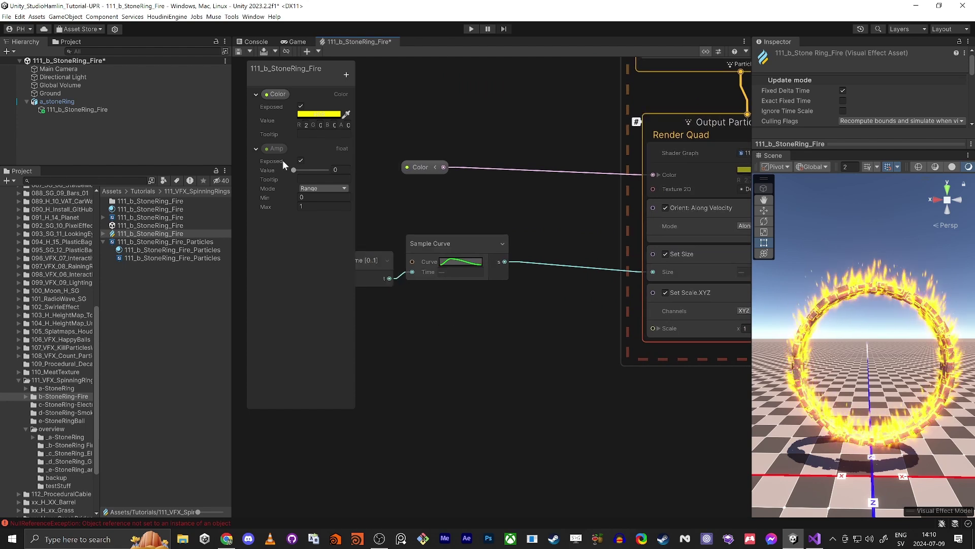
left_click_drag(262, 147, 422, 296)
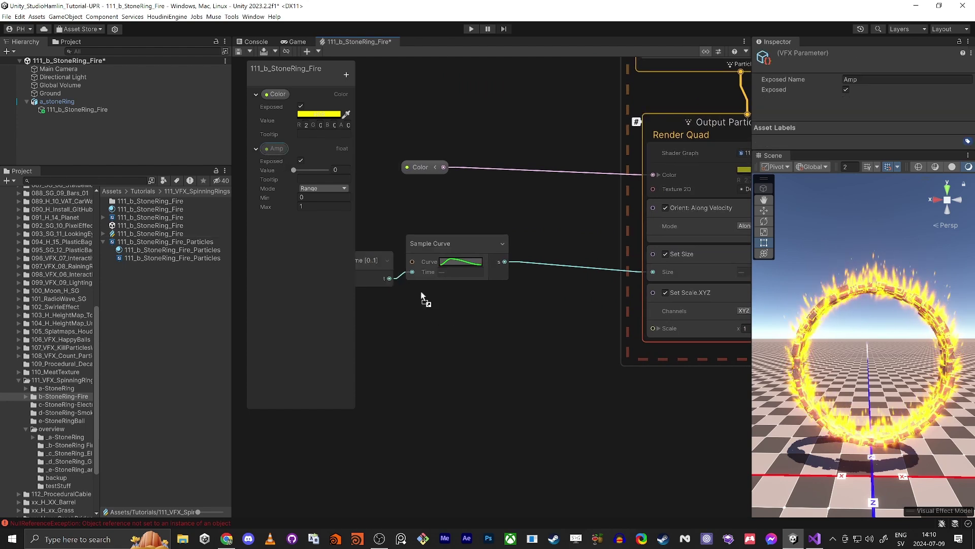
Insert a Multiply node that multiplies the Sample Curve output by Amp and feeds the result into Set Size
left_click(528, 312)
key("space")
type("mult")
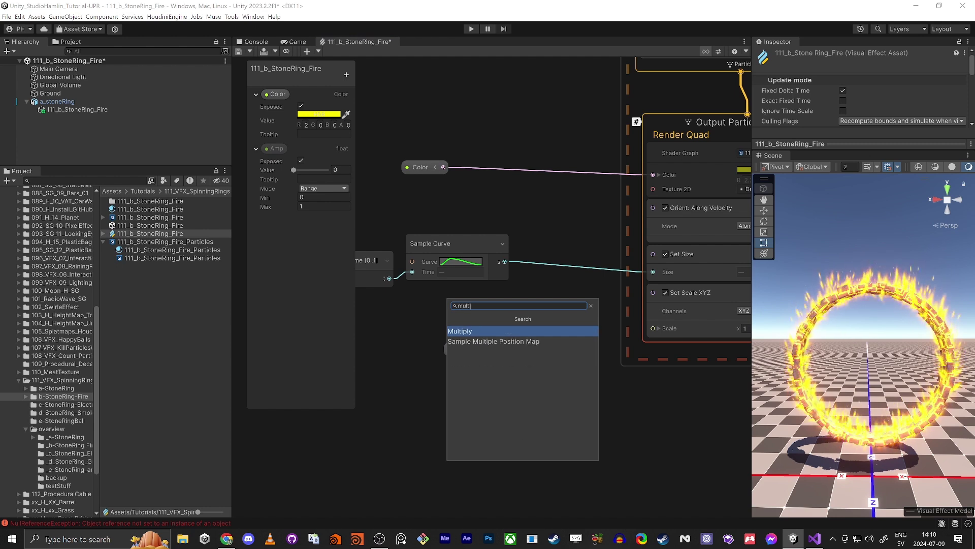
key("Return")
left_click_drag(504, 261, 531, 356)
left_click_drag(597, 355, 651, 285)
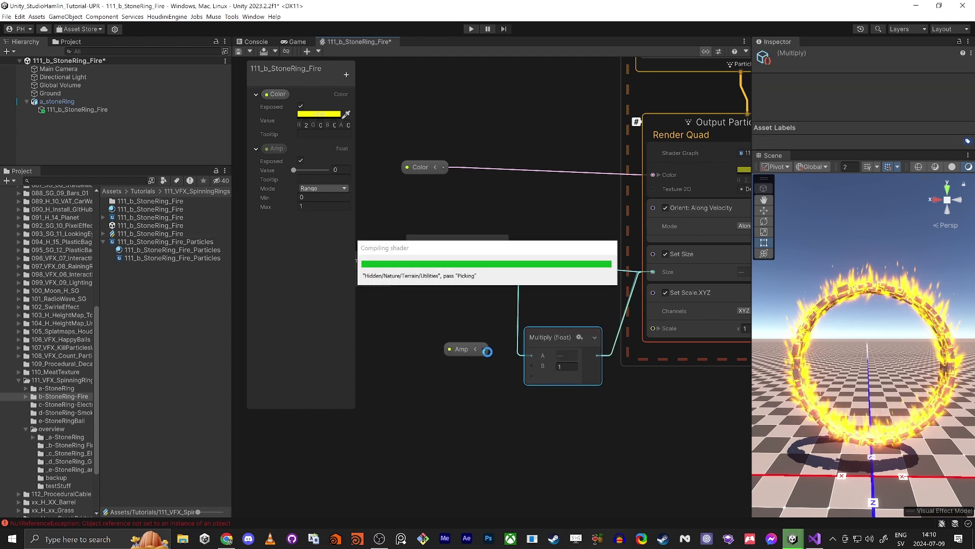
left_click_drag(484, 349, 556, 294)
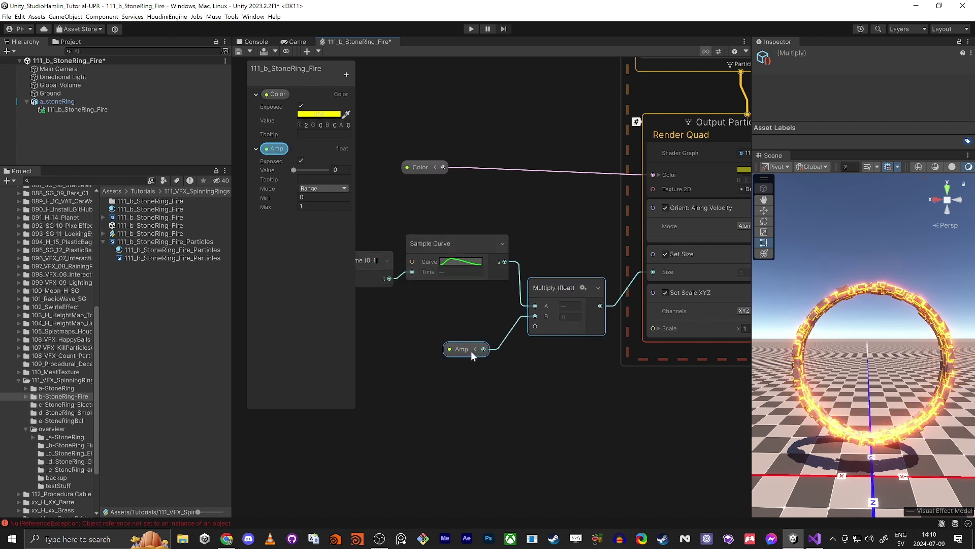
Expand the Amp node and try intermediate values for the exposed Amp property, ending at 0.53
left_click(475, 349)
left_click(463, 350)
left_click(273, 149)
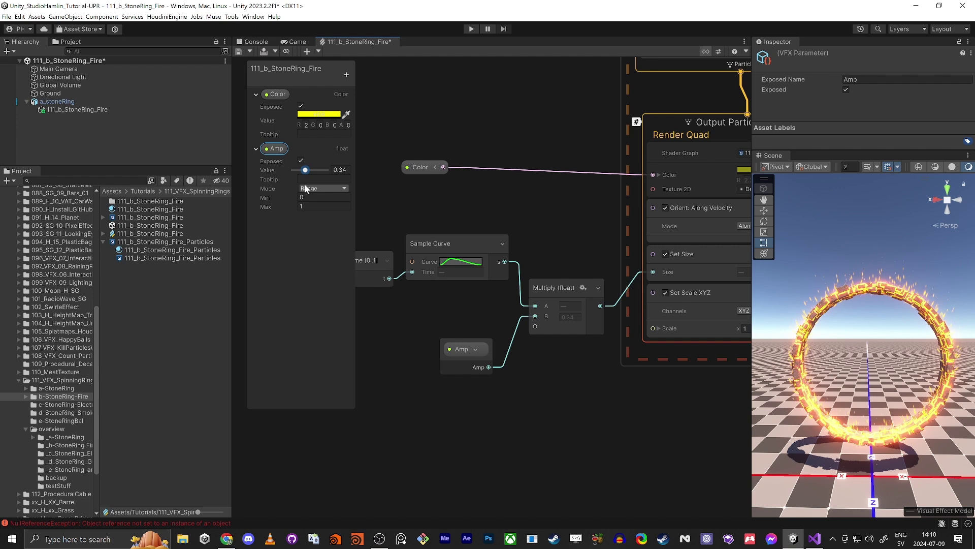
Check the Spawn System's constant rate field and add an exposed int property named MaxParticles
middle_click_drag(484, 132, 501, 367)
scroll(490, 211, "down", 3)
middle_click_drag(501, 186, 498, 382)
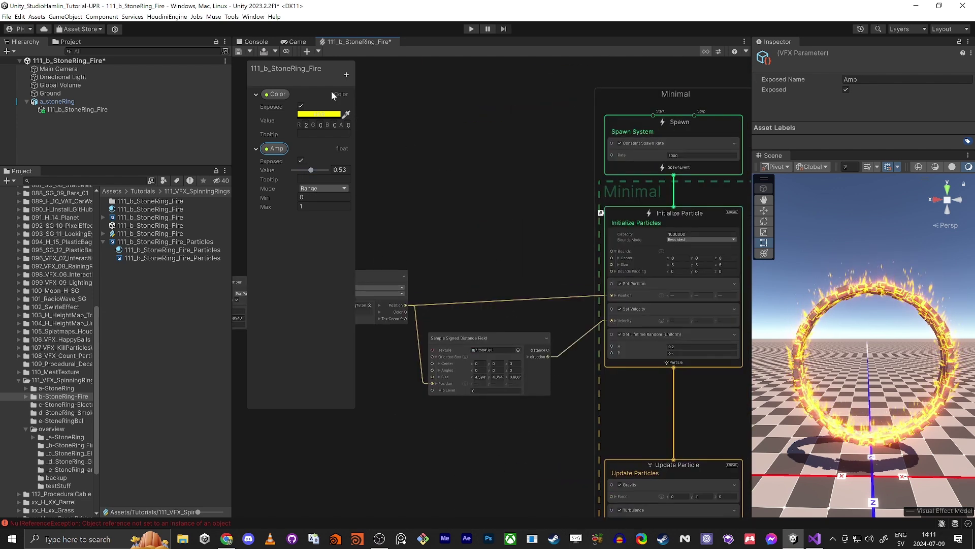
scroll(575, 181, "up", 5)
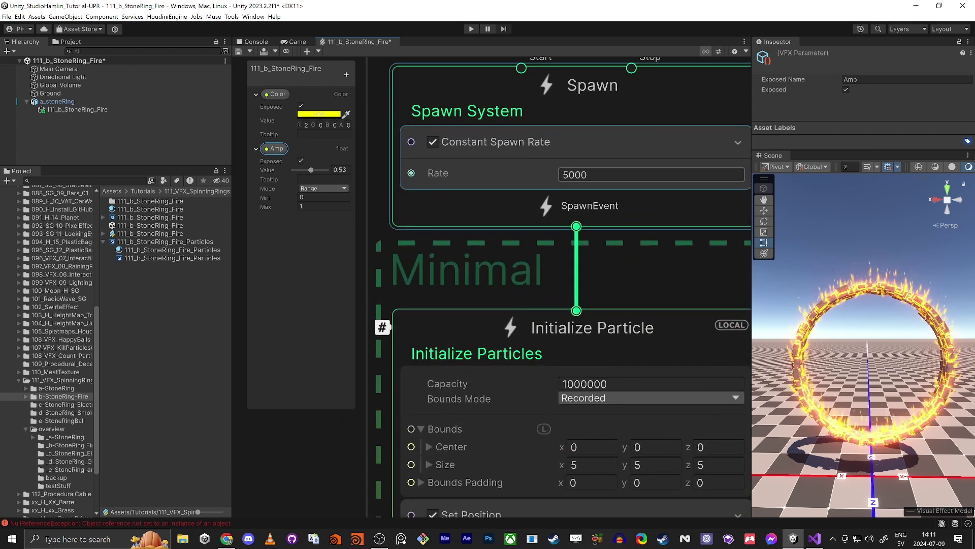
left_click(516, 186)
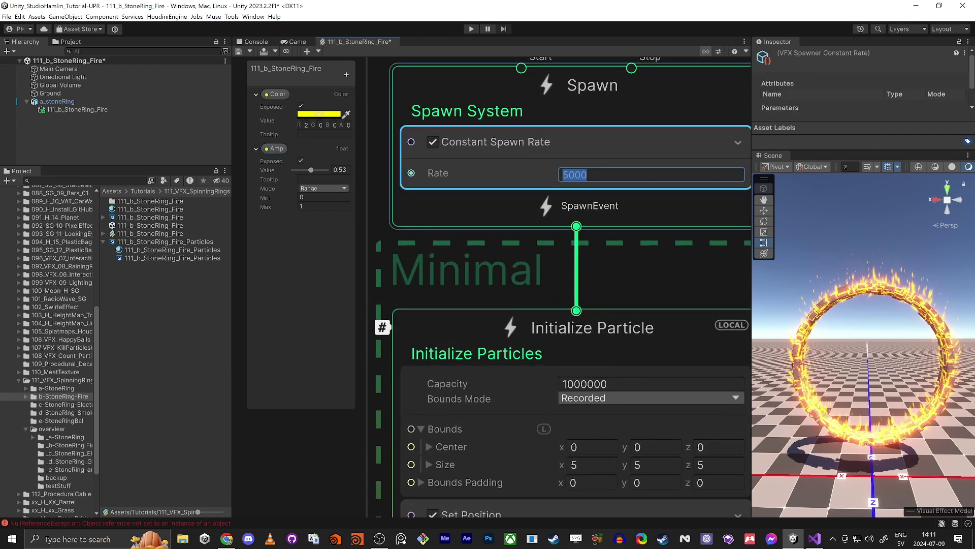
middle_click_drag(387, 227, 466, 283)
left_click(400, 250)
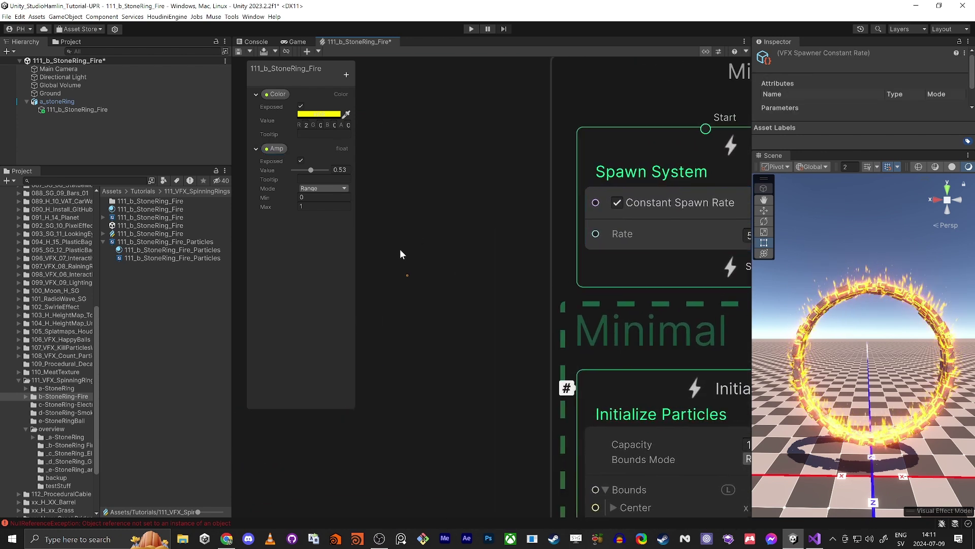
left_click(346, 74)
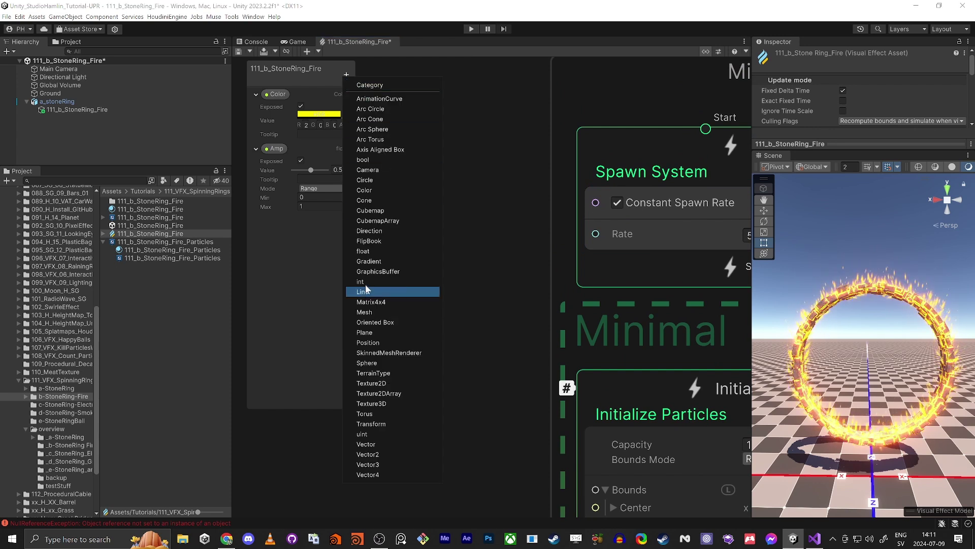
left_click(353, 272)
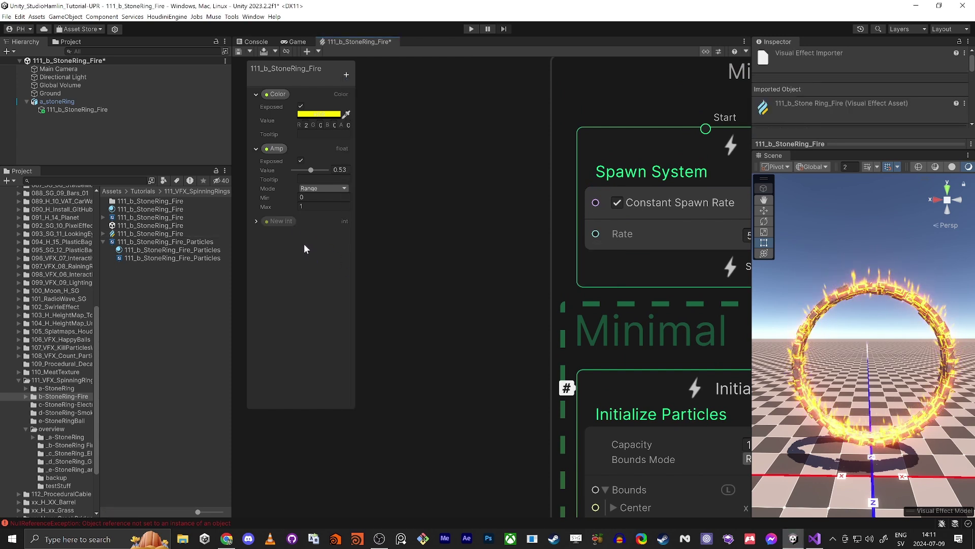
double_click(274, 222)
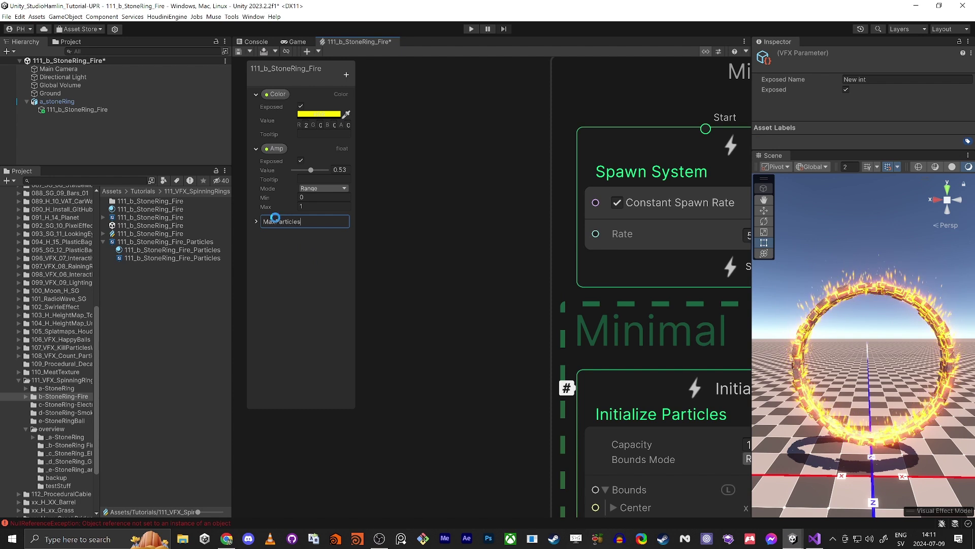
key("Return")
Place the MaxParticles and Amp properties as nodes beside the Spawn System, with Amp above MaxParticles
left_click_drag(416, 233, 416, 237)
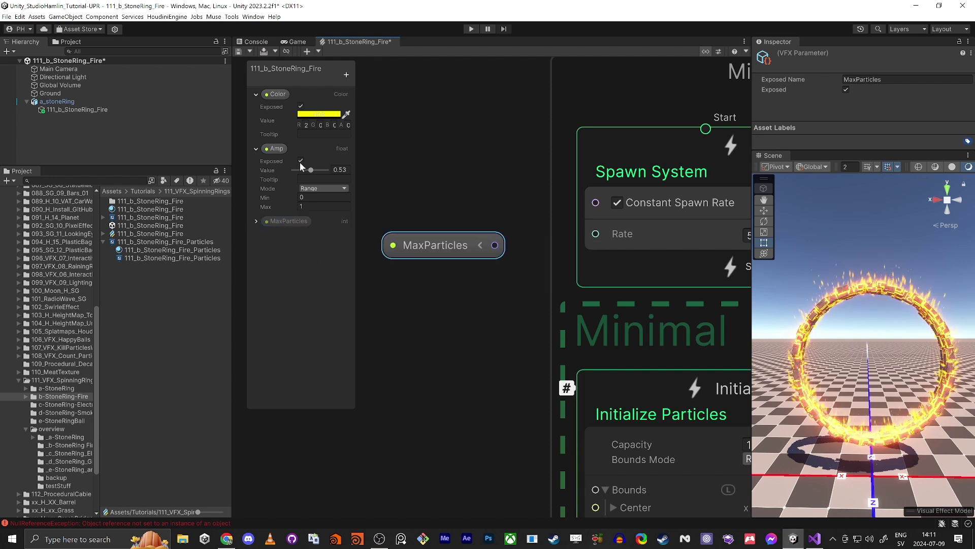
left_click_drag(277, 149, 281, 148)
left_click_drag(434, 161, 434, 158)
left_click_drag(456, 248, 408, 263)
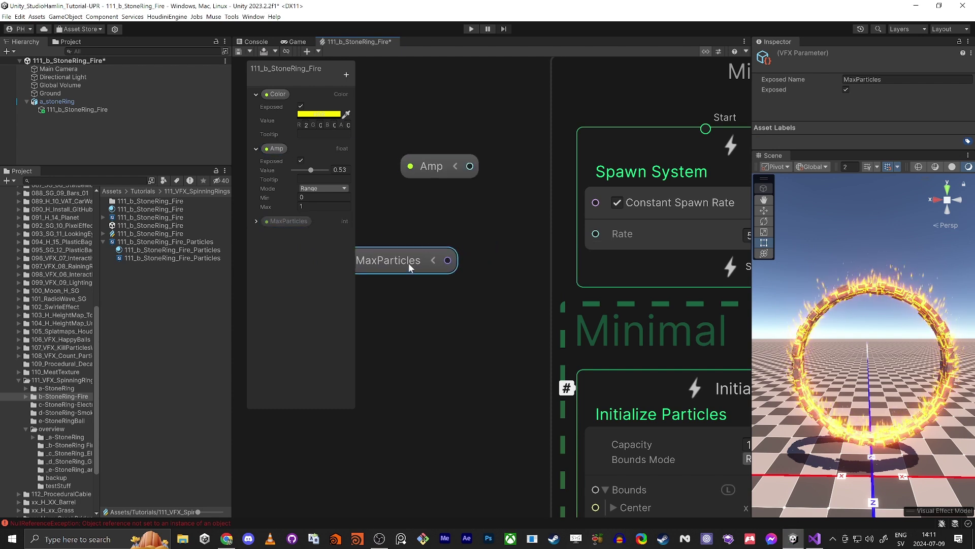
middle_click_drag(413, 185, 487, 167)
left_click_drag(498, 150, 454, 146)
left_click_drag(469, 231, 430, 238)
Add a Multiply node taking Amp as A and MaxParticles as B, and connect its output to the Constant Spawn Rate
left_click(495, 196)
key("space")
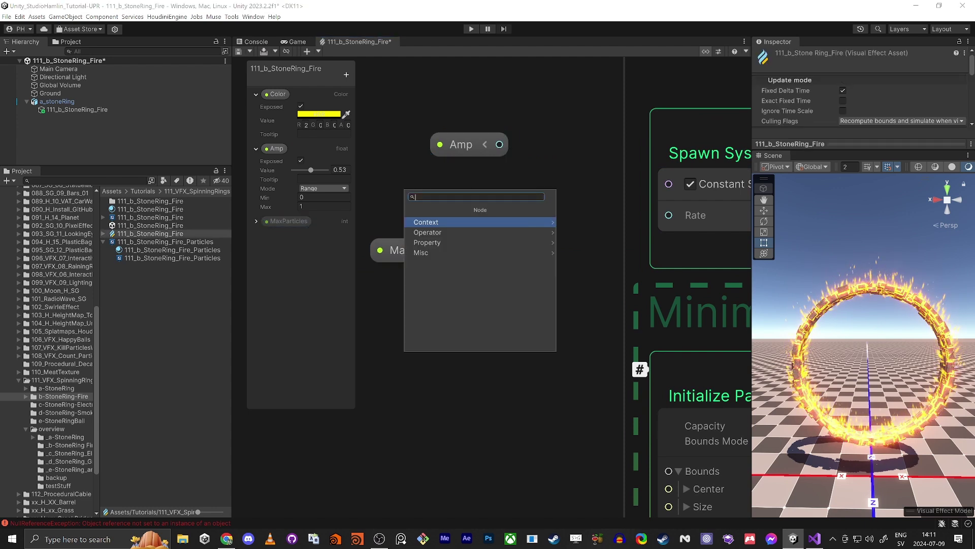
type("mul")
key("Return")
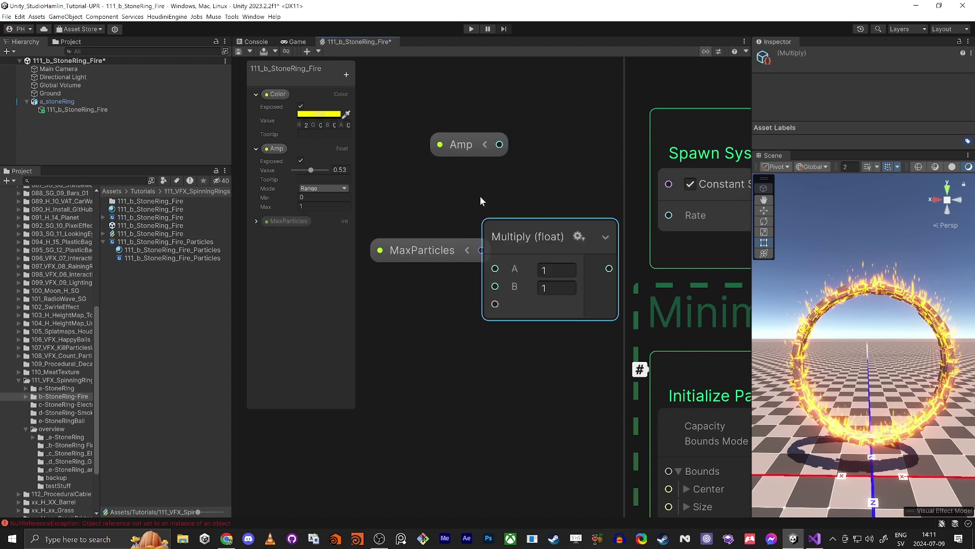
left_click_drag(455, 148, 417, 148)
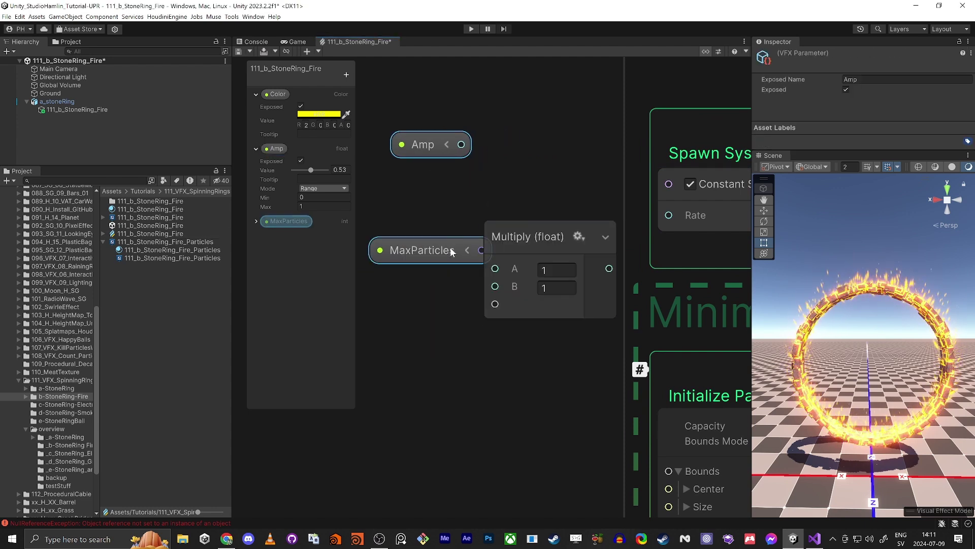
left_click_drag(450, 250, 461, 145)
left_click_drag(536, 252, 523, 182)
left_click_drag(596, 198, 669, 215)
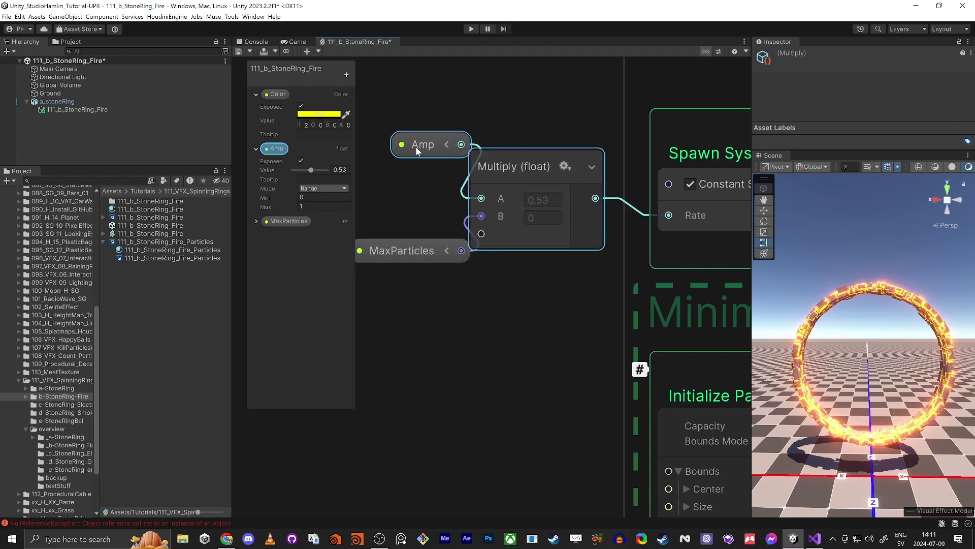
Move the Amp and MaxParticles nodes away from the Multiply node so they no longer overlap
left_click_drag(419, 150, 375, 160)
left_click_drag(424, 246, 375, 236)
middle_click_drag(428, 206, 514, 217)
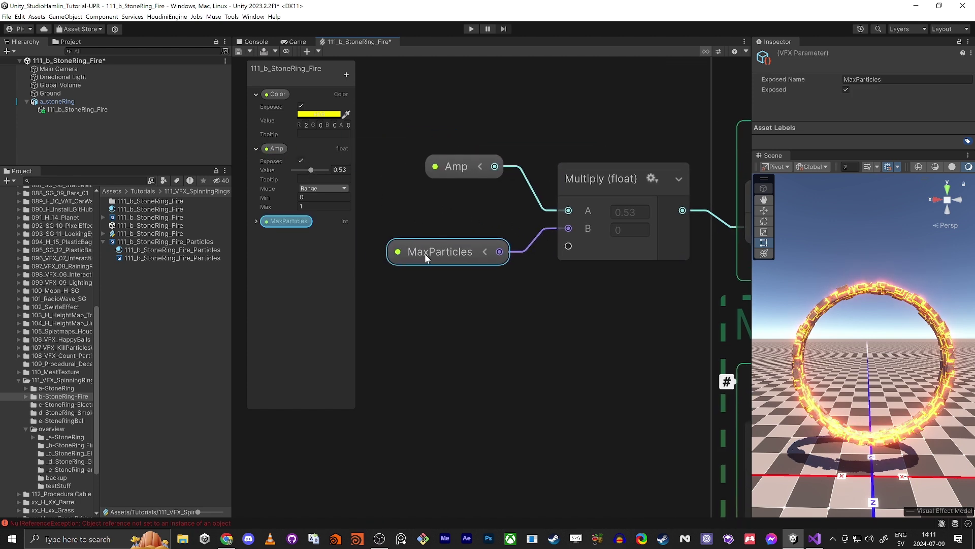
Expand the MaxParticles property's settings and set its value to 5000
left_click(254, 222)
left_click(256, 221)
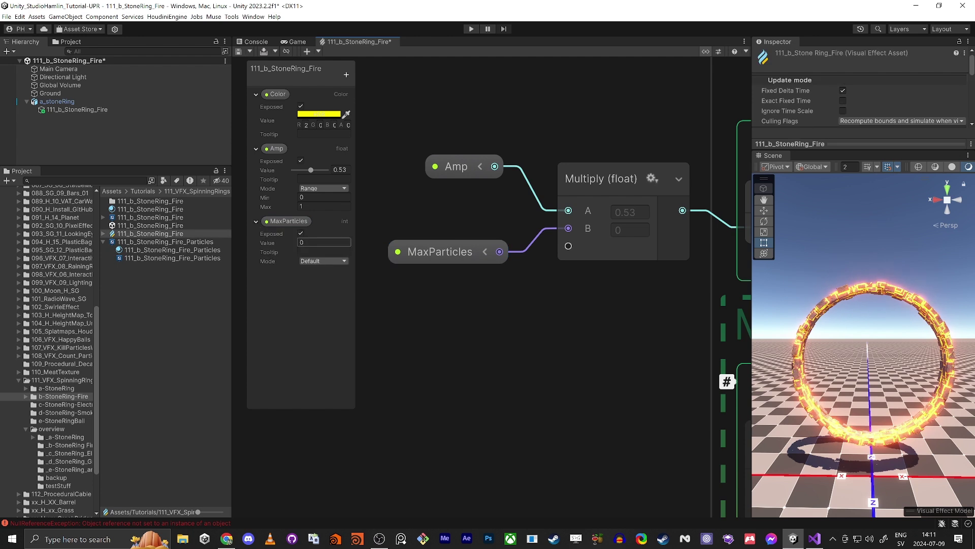
left_click(338, 243)
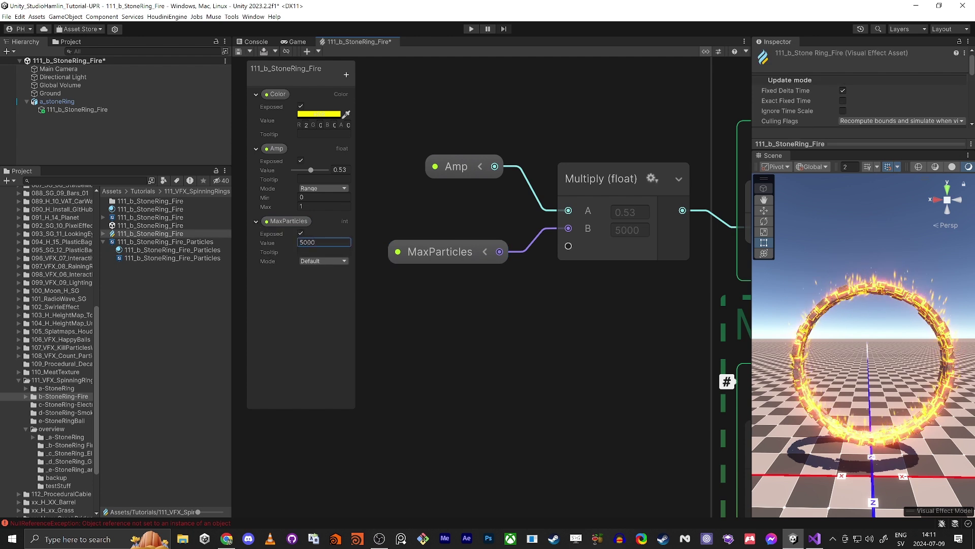
middle_click_drag(461, 332, 425, 325)
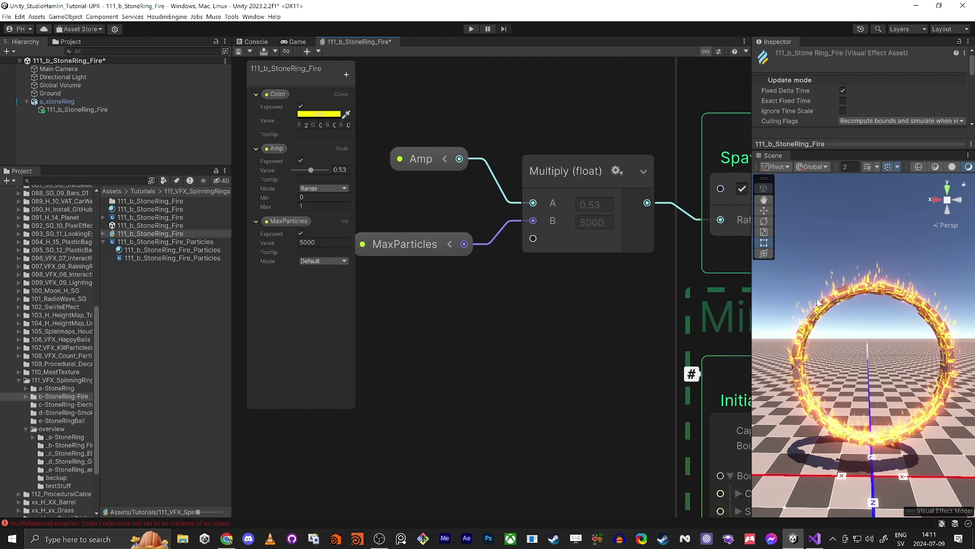
Test the flames in the scene by varying the exposed Amp property, leaving it at 1
mouse_move(812, 344)
right_mouse_down()
mouse_move(811, 325)
mouse_move(818, 344)
mouse_move(877, 356)
right_mouse_up()
key("w")
left_click_drag(877, 357, 880, 375, "alt")
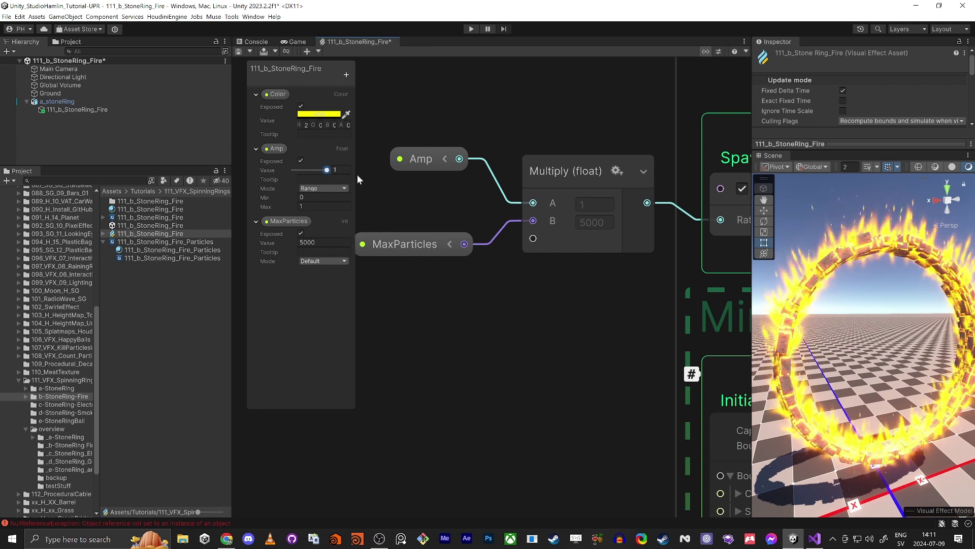
left_click_drag(327, 170, 279, 181)
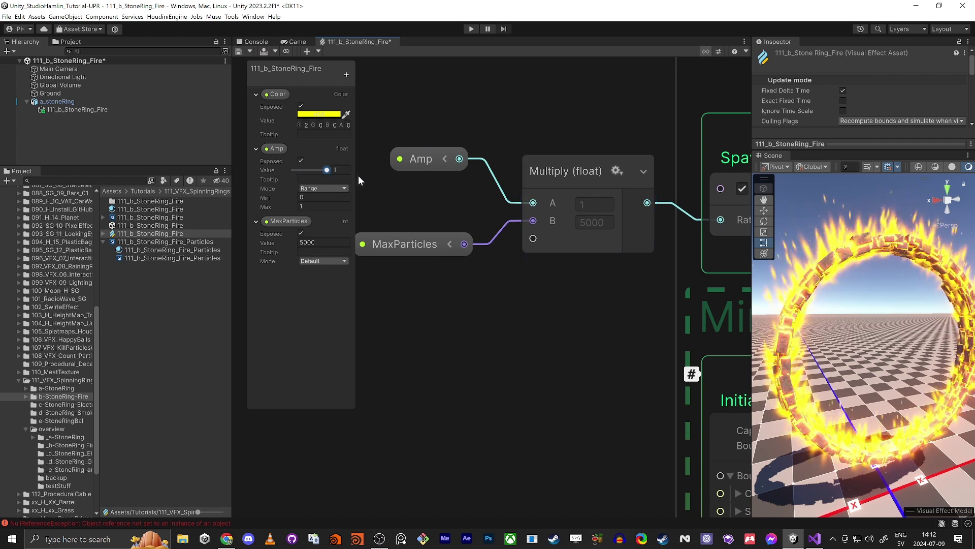
left_click_drag(327, 170, 306, 183)
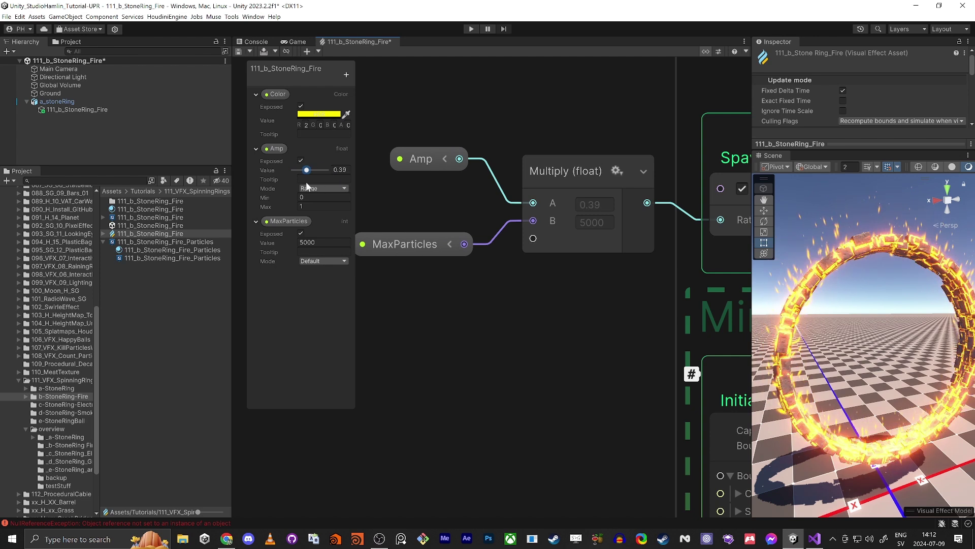
Review the fire and the complete node network, and save the VFX graph
scroll(458, 337, "down", 5)
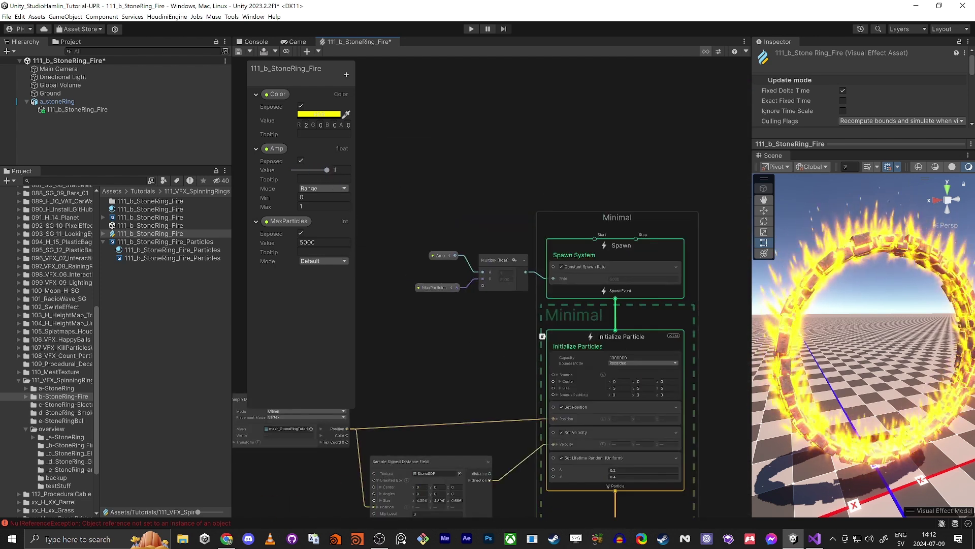
middle_click_drag(448, 156, 450, 112)
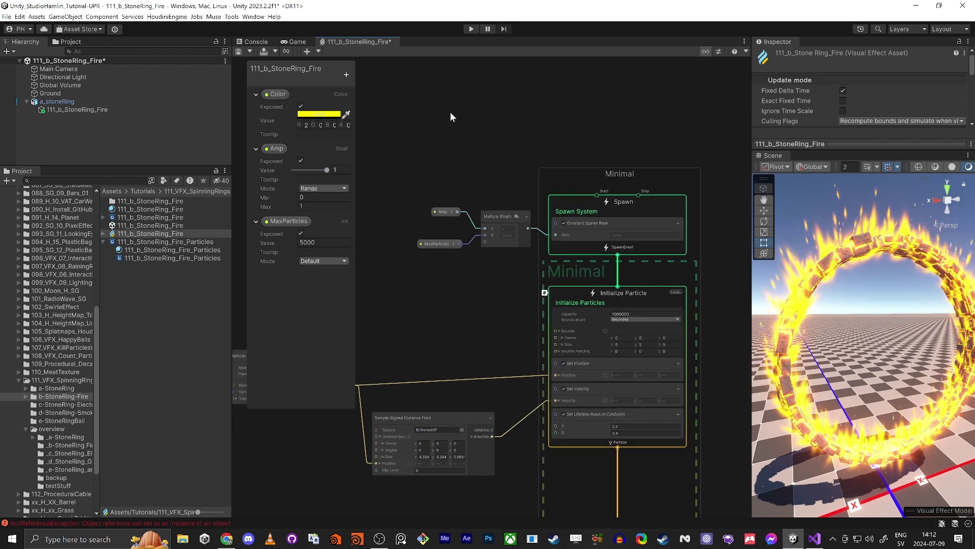
right_click(414, 289)
scroll(813, 335, "down", 3)
right_click_drag(813, 335, 821, 307)
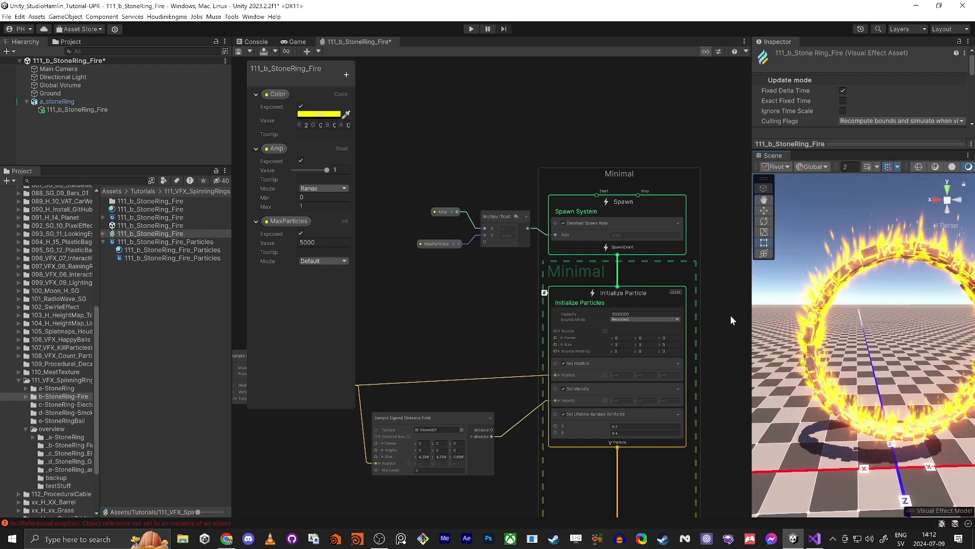
scroll(490, 229, "down", 6)
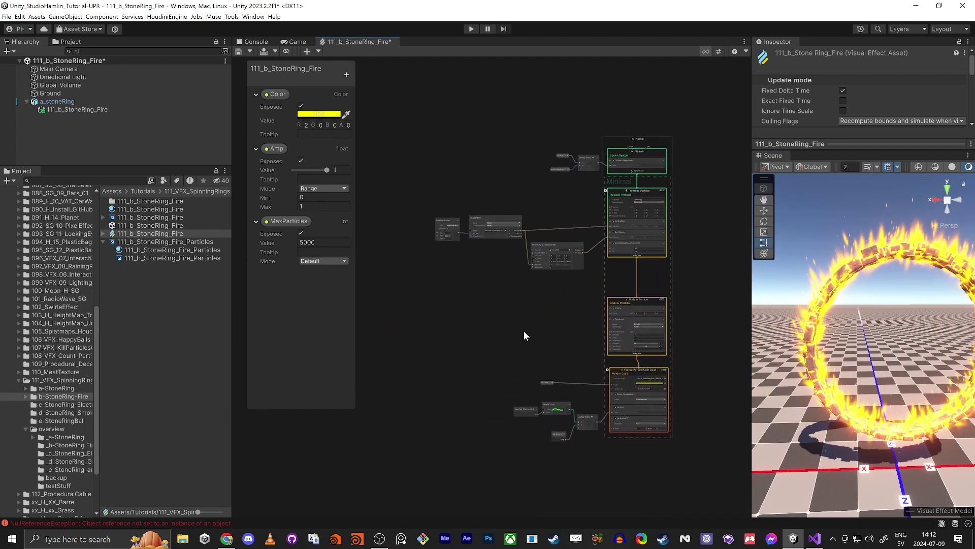
key("ctrl+s")
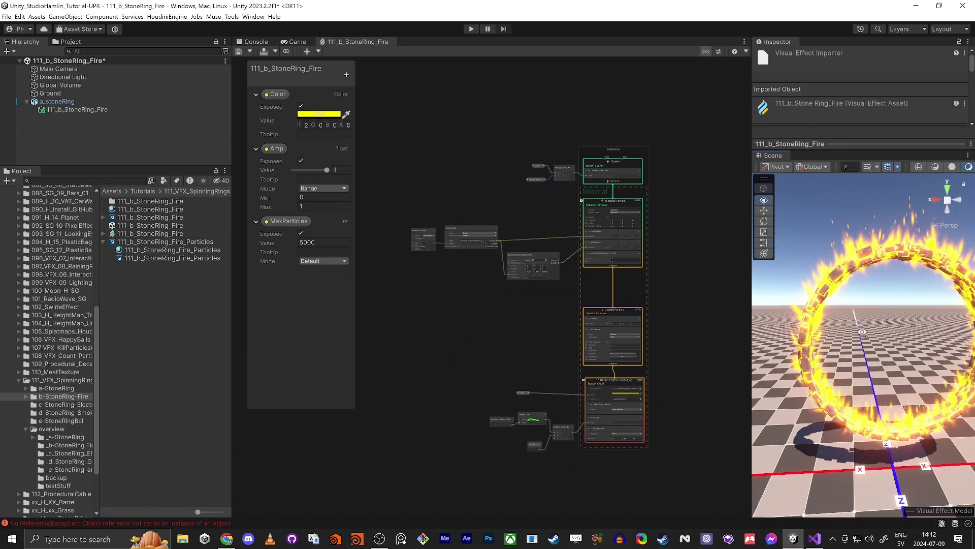
Select the a_stoneRing object and dock the Scene view in the large central area alongside the VFX graph
mouse_move(864, 304)
right_mouse_down()
mouse_move(892, 314)
mouse_move(866, 321)
right_mouse_up()
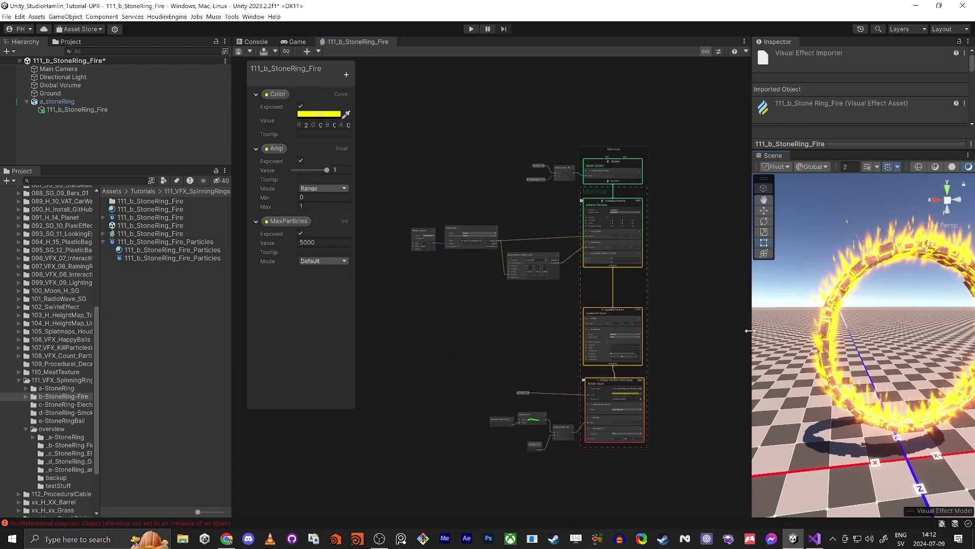
left_click_drag(753, 343, 654, 343)
right_click_drag(732, 337, 762, 329)
left_click(57, 102)
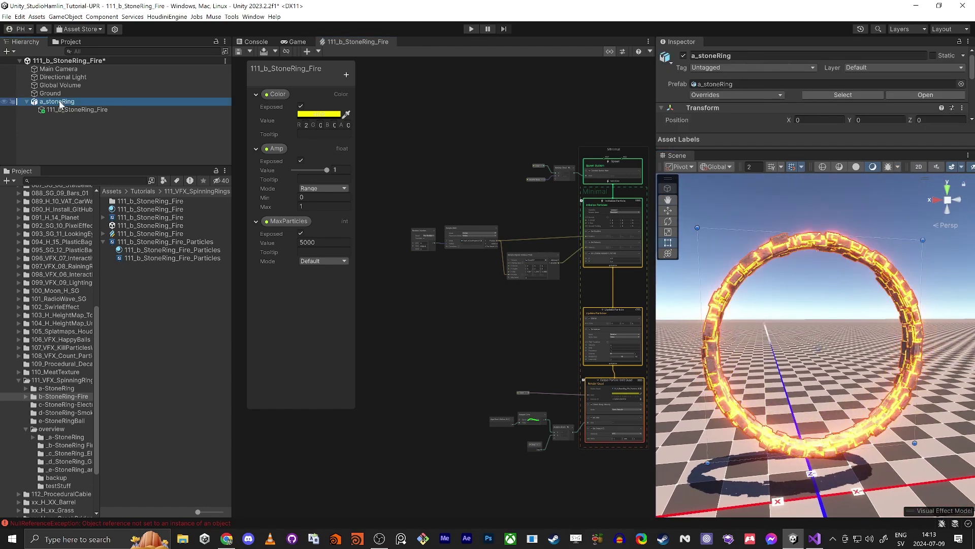
left_click_drag(677, 155, 251, 52)
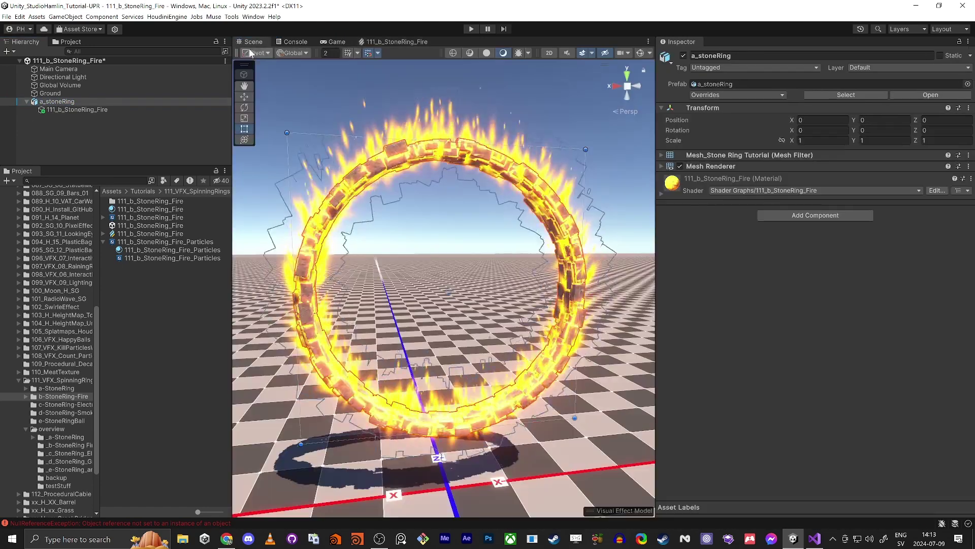
Inspect the amp input of a_stoneRing's material and the exposed properties of the 111_b_StoneRing_Fire effect
left_click(662, 193)
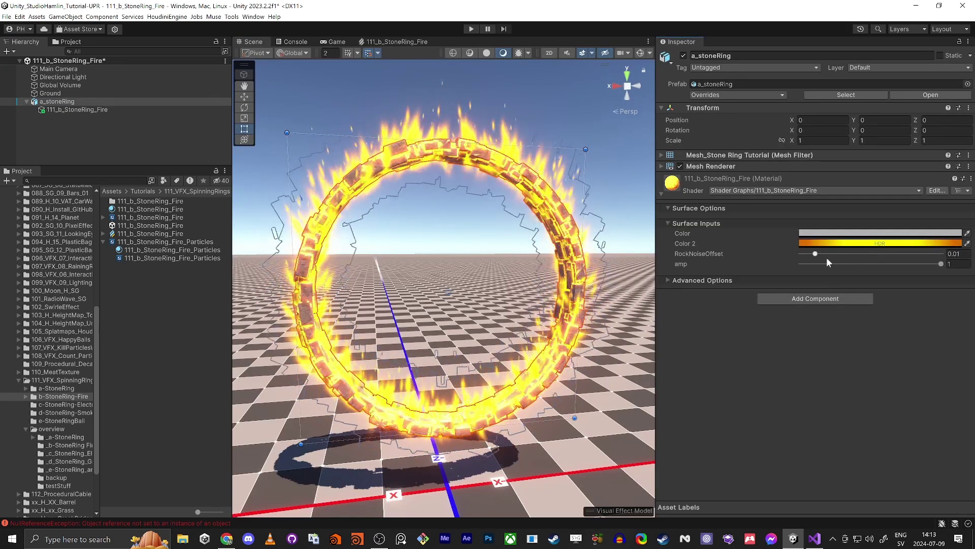
mouse_move(937, 263)
left_mouse_down()
mouse_move(775, 274)
mouse_move(944, 265)
left_mouse_up()
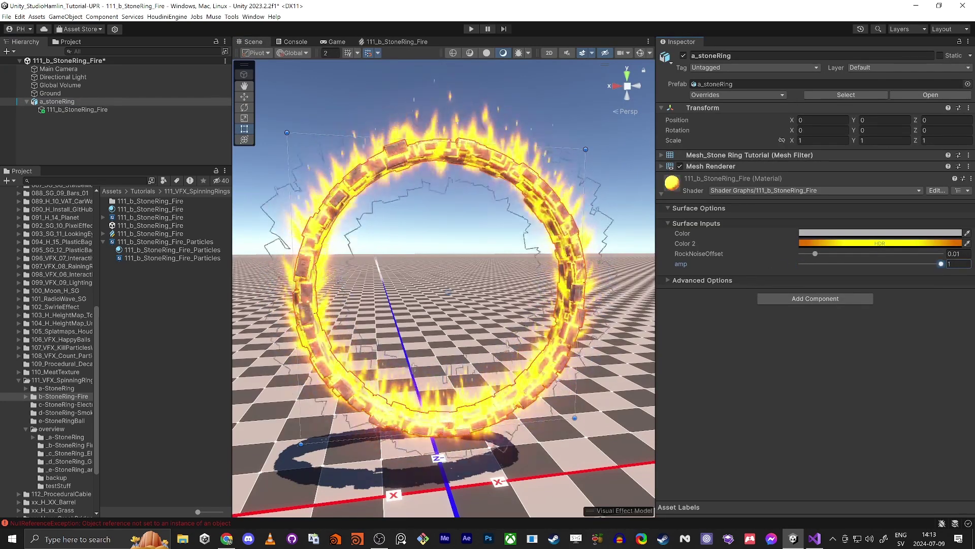
left_click(62, 109)
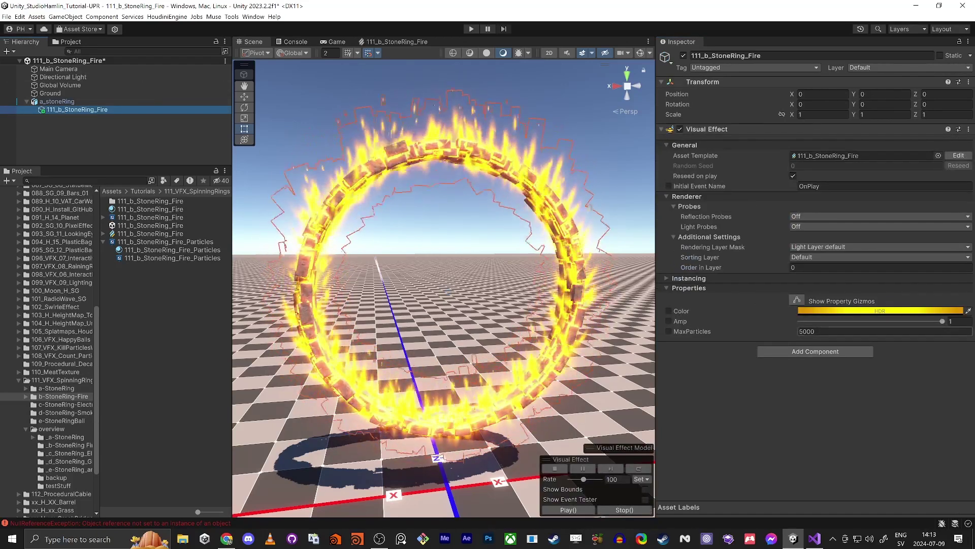
Vary the fire effect's Amp property, leaving it at 1, and select the a_stoneRing object
mouse_move(932, 320)
left_mouse_down()
mouse_move(743, 330)
mouse_move(946, 317)
left_mouse_up()
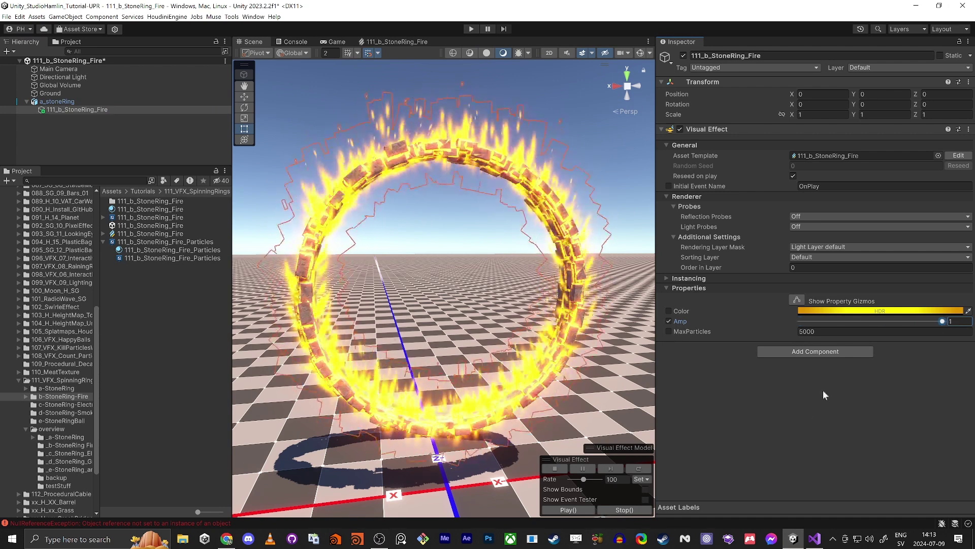
left_click(135, 148)
left_click(77, 101)
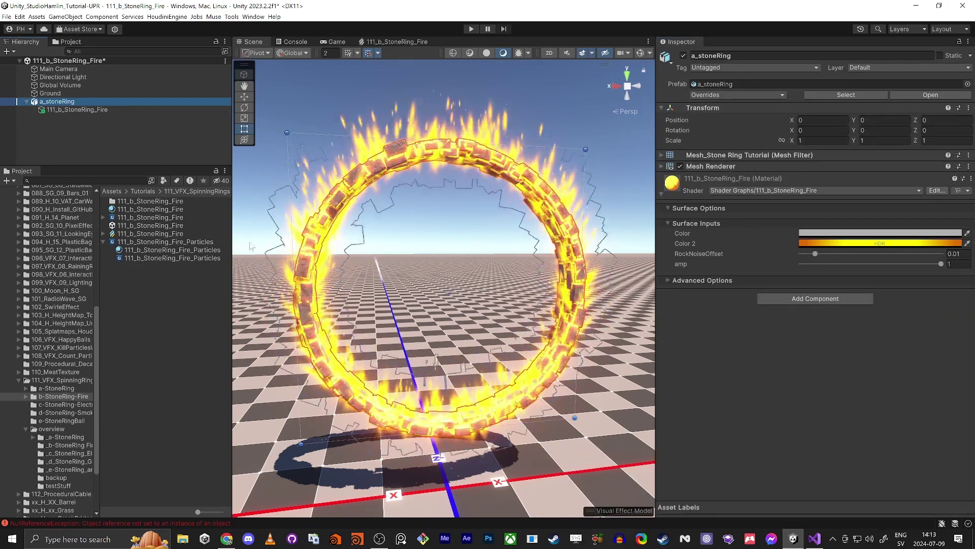
Add the StoneRing_111 script from the overview's _b-StoneRing Fire folder to a_stoneRing as a component
left_click(68, 446)
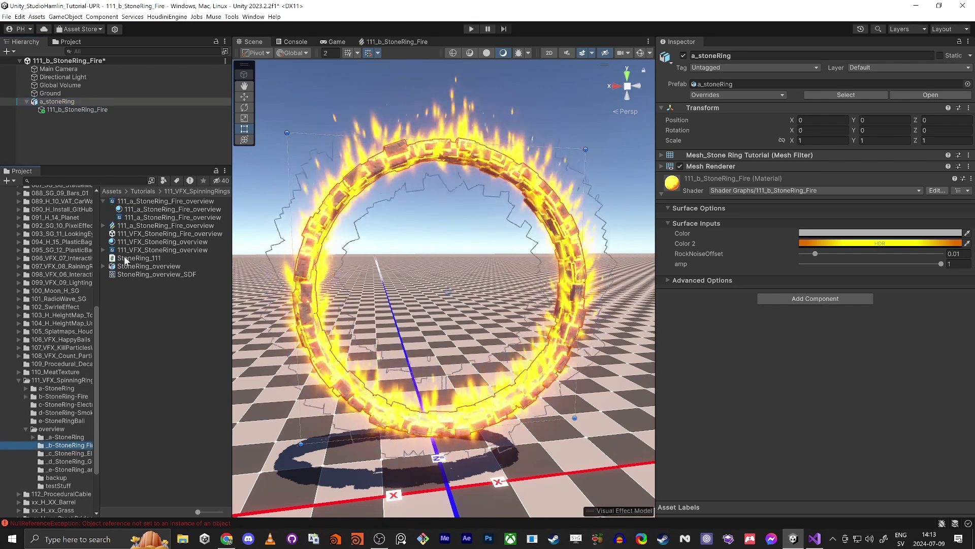
left_click_drag(766, 318, 787, 356)
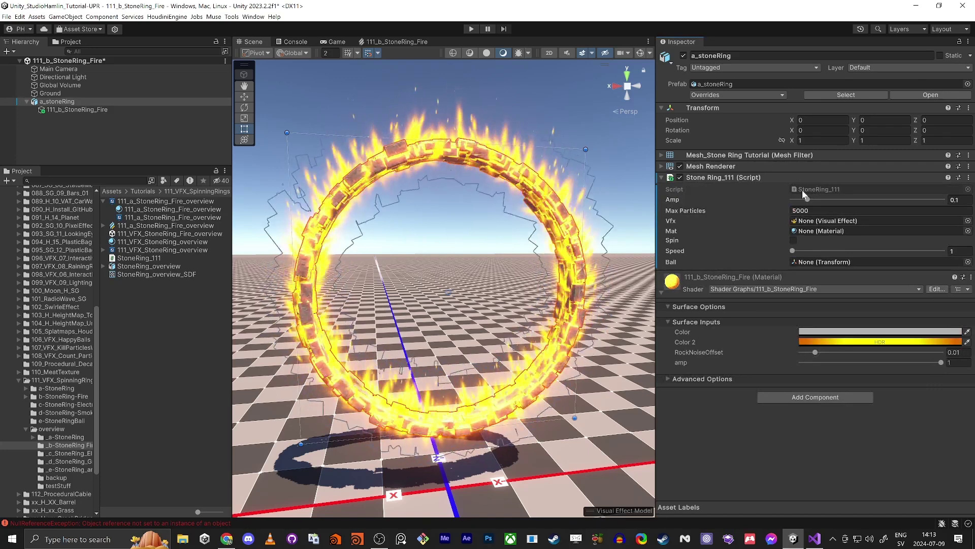
left_click(706, 177)
left_click(705, 177)
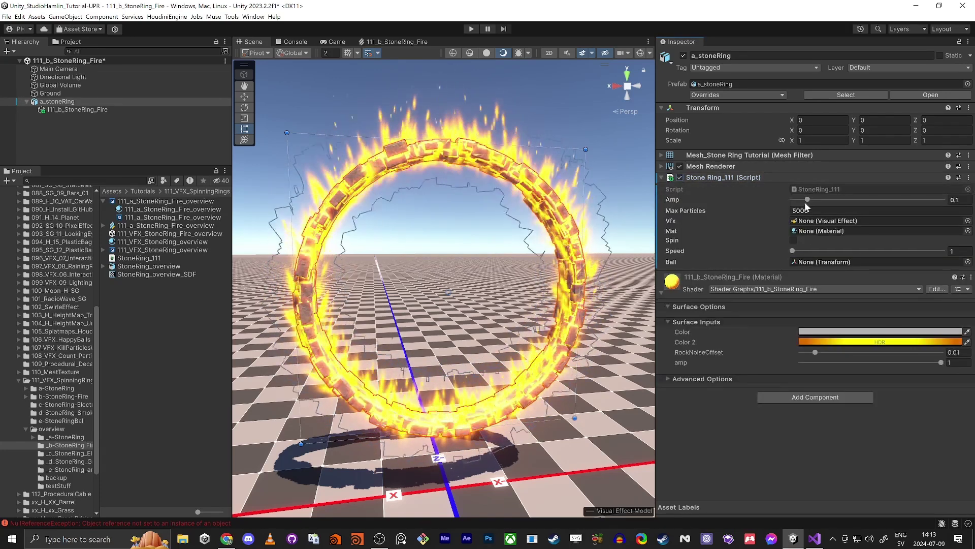
Assign the 111_b_StoneRing_Fire material to the script's Mat reference and test the script's Amp on the stone glow
left_click_drag(793, 200, 885, 213)
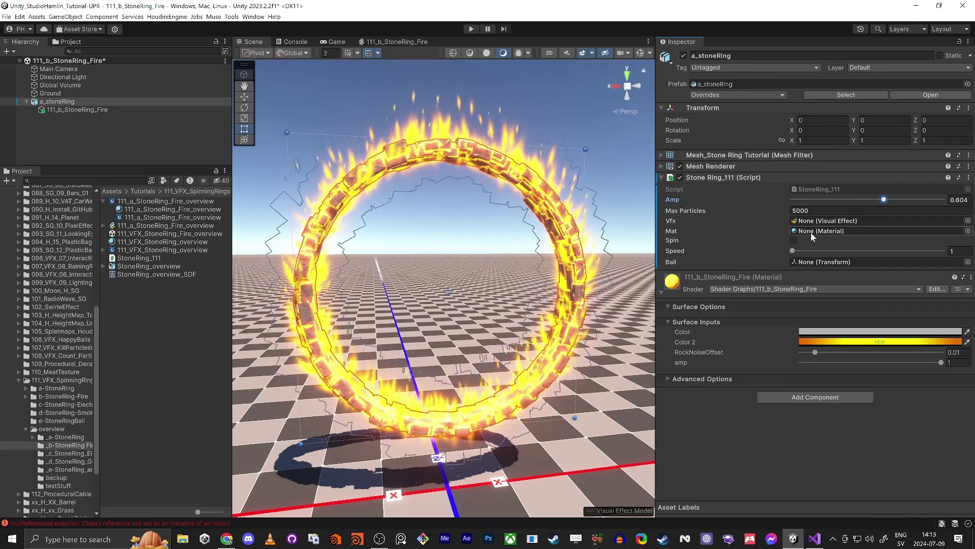
left_click(57, 395)
left_click_drag(133, 209, 820, 233)
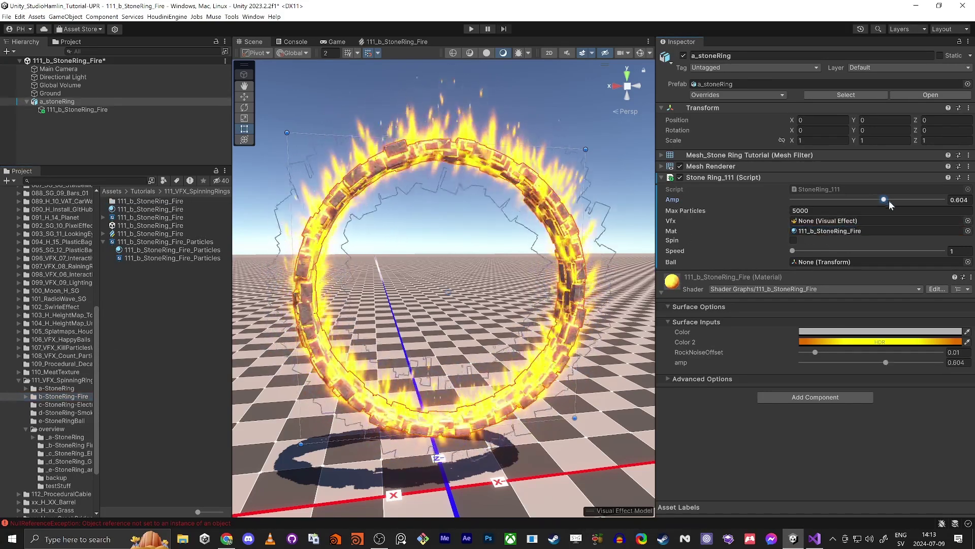
left_click_drag(884, 200, 906, 199)
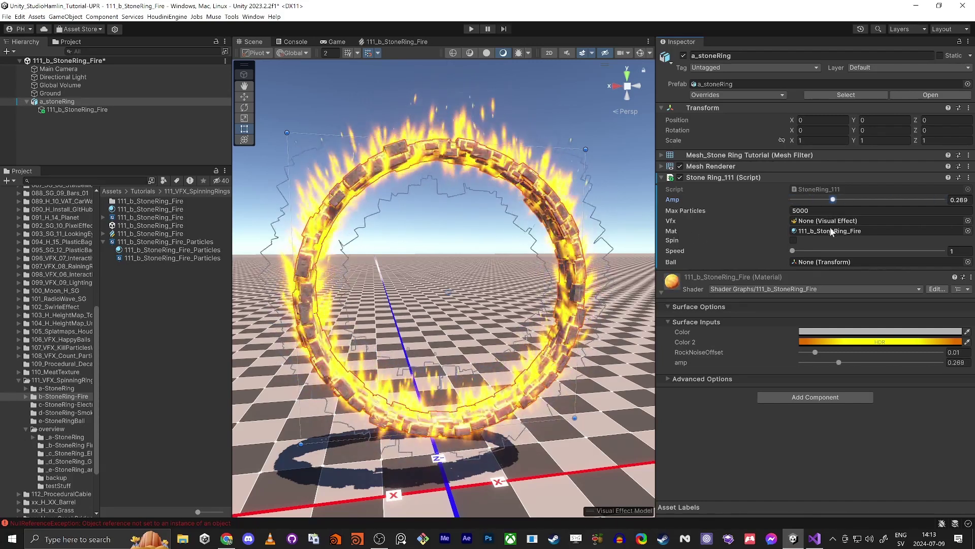
Assign the 111_b_StoneRing_Fire object to the script's Vfx reference and test Amp on the flames, leaving it at 0.589
left_click_drag(68, 111, 836, 222)
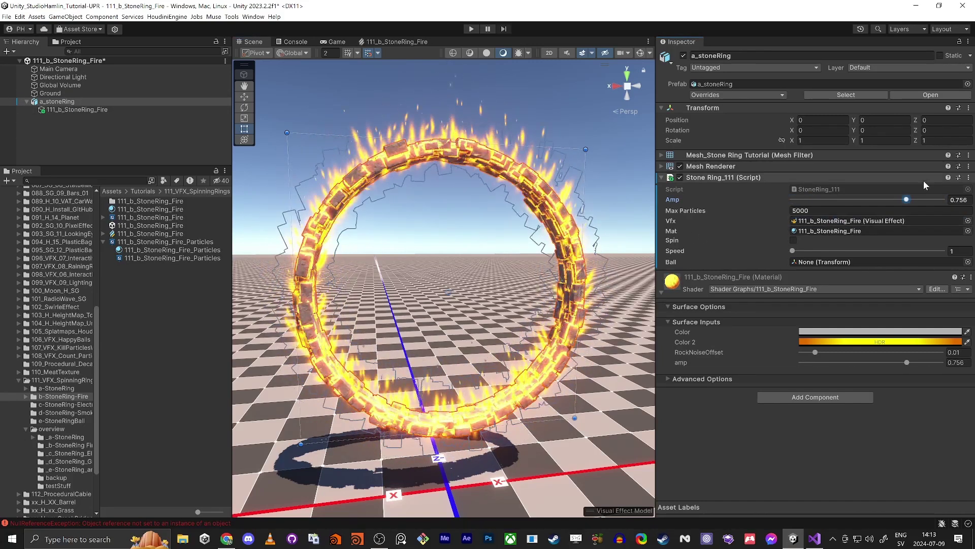
left_click(834, 202)
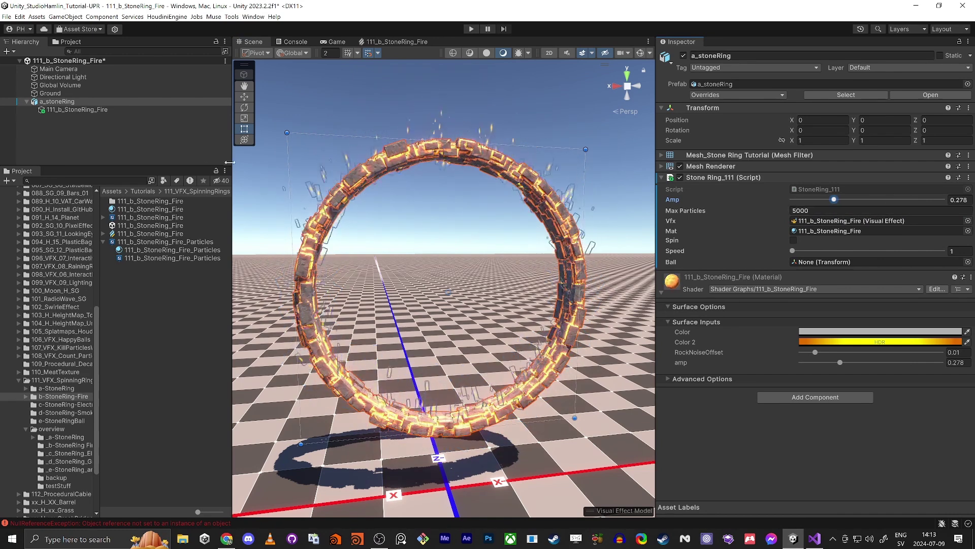
left_click_drag(834, 200, 891, 214)
left_click_drag(956, 217, 881, 213)
Show the ring in the Game view and vary the script's Amp, leaving it at 0.894
left_click(338, 42)
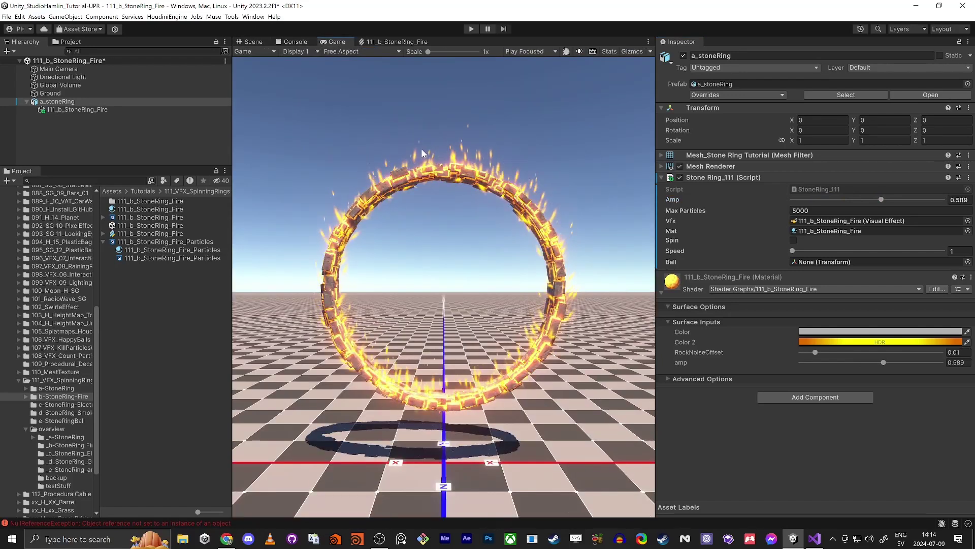
mouse_move(879, 201)
left_mouse_down()
mouse_move(776, 196)
mouse_move(876, 216)
left_mouse_up()
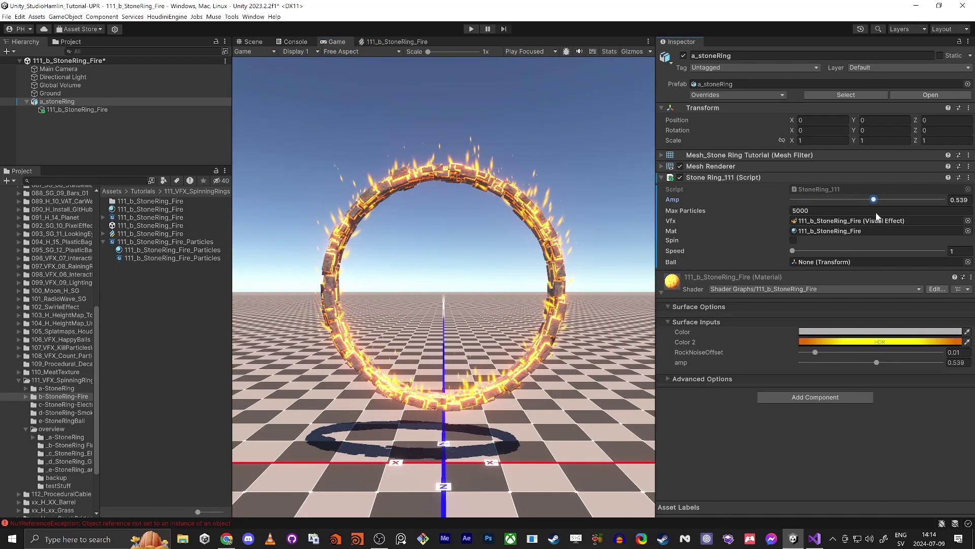
left_click_drag(943, 200, 927, 200)
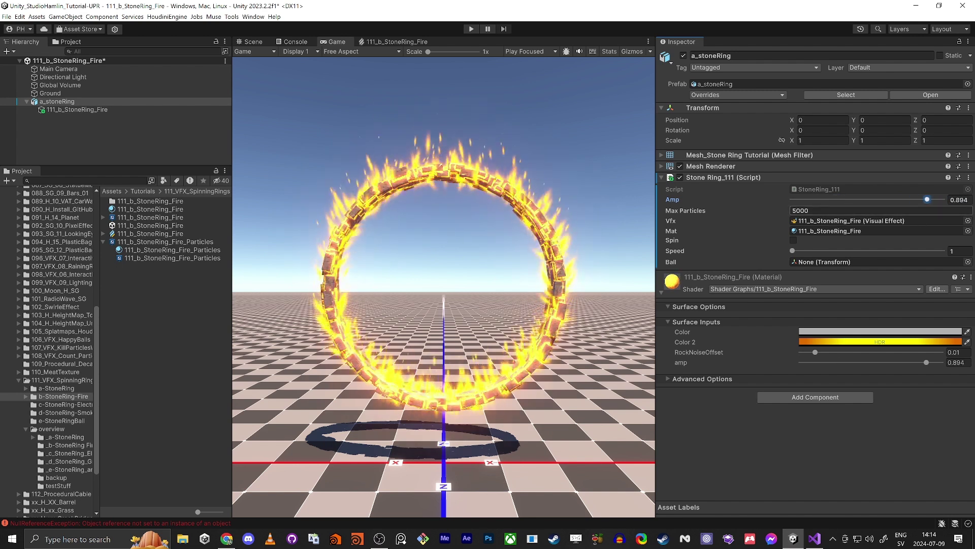
Open the StoneRing_111 script in Visual Studio and place the code window beside the Unity Inspector
left_click(830, 190)
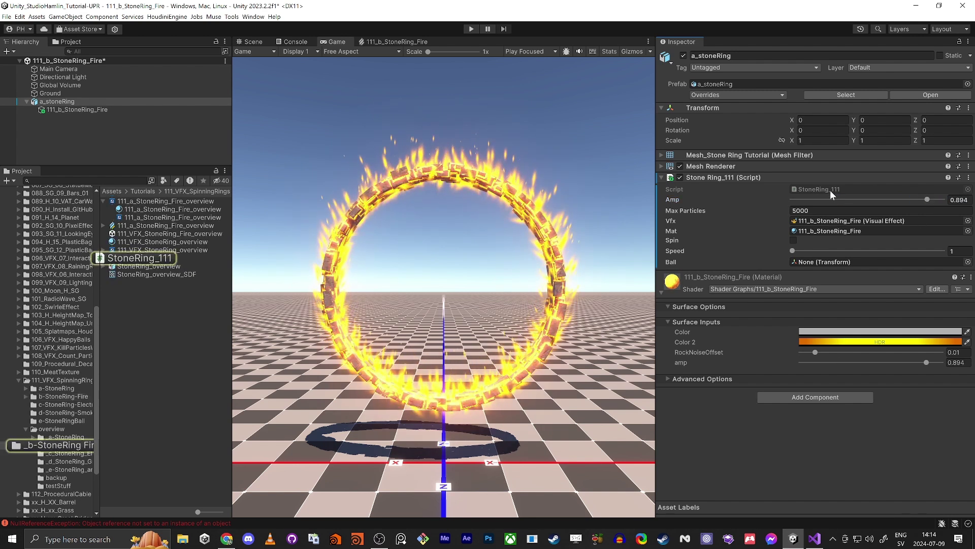
double_click(830, 190)
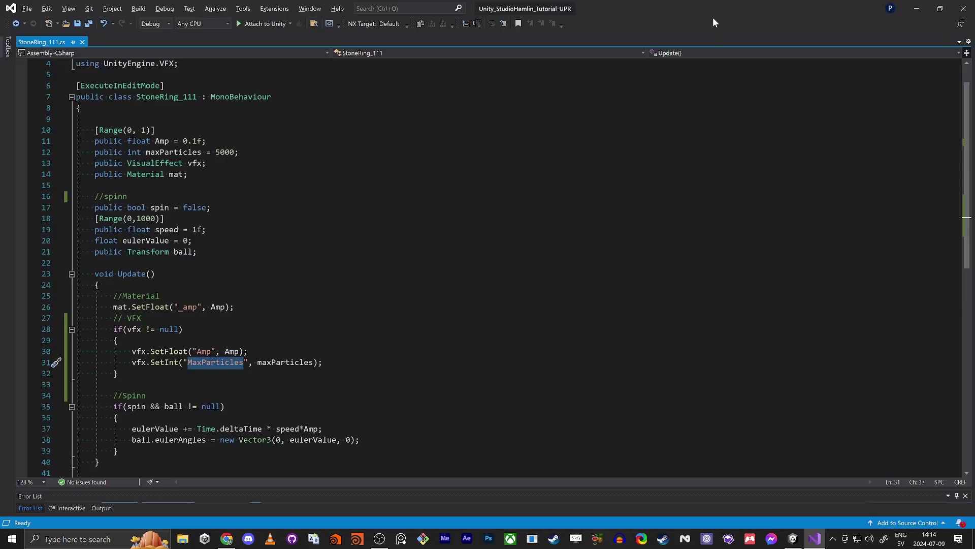
key("super+Left")
left_click(673, 112)
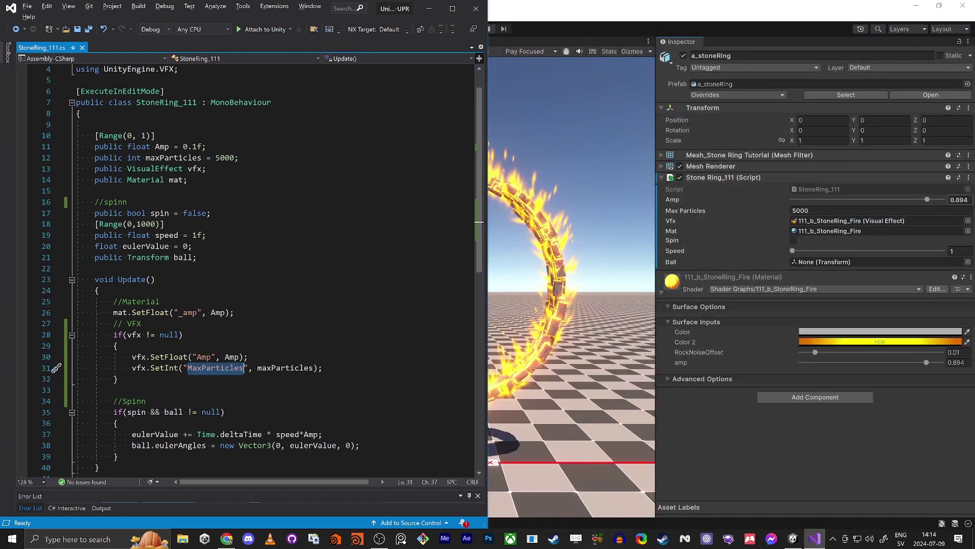
Examine the script's Range attribute, Amp and maxParticles variables, ExecuteInEditMode attribute and UnityEngine.VFX import
left_click_drag(157, 136, 105, 136)
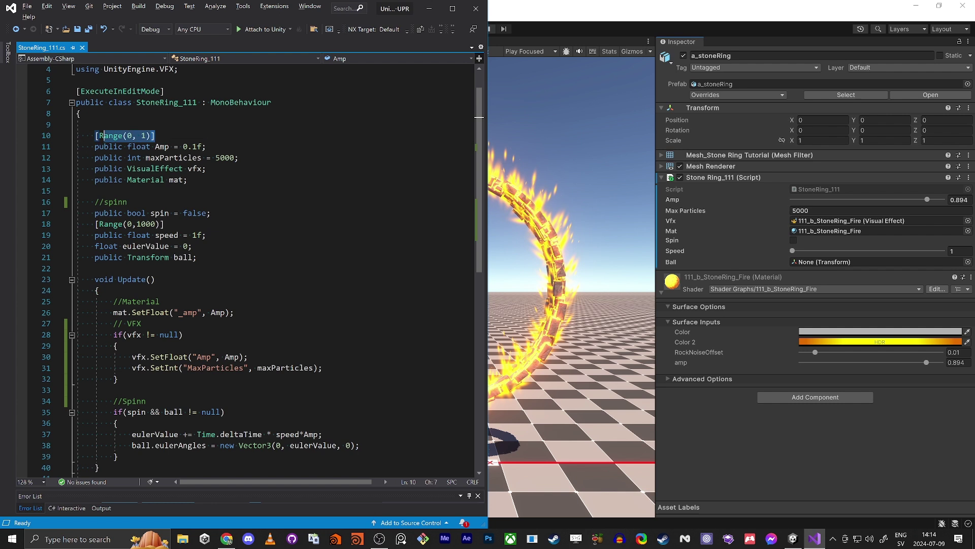
key("End")
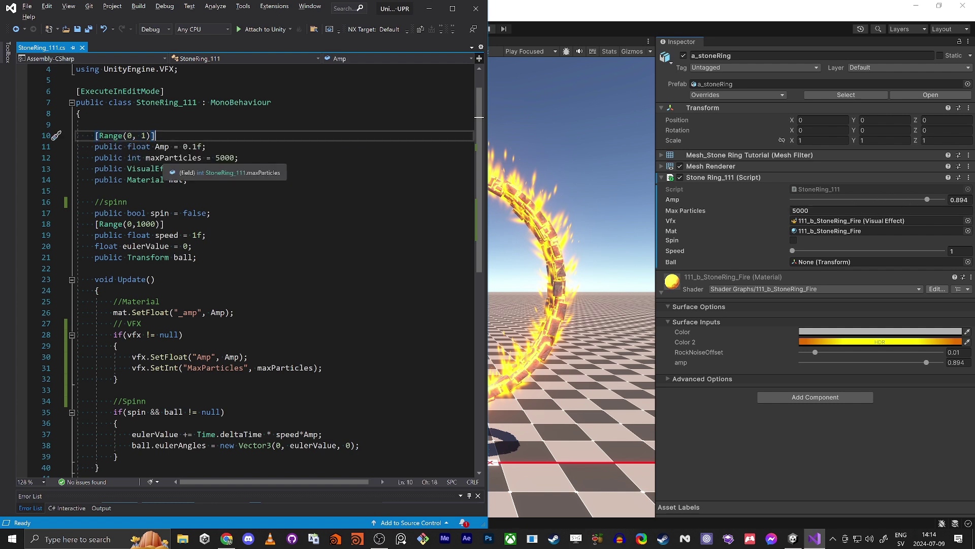
left_click(156, 146)
double_click(156, 146)
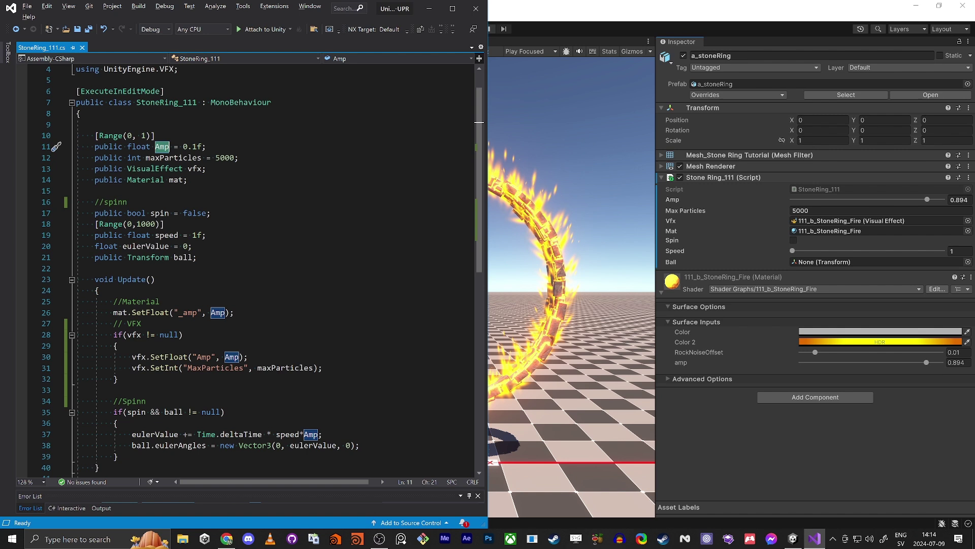
double_click(173, 157)
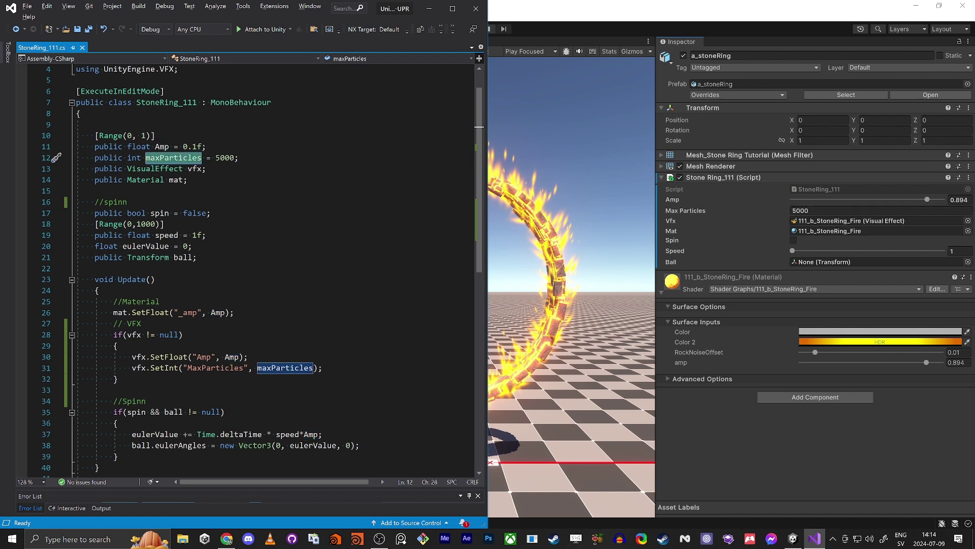
scroll(254, 269, "up", 1)
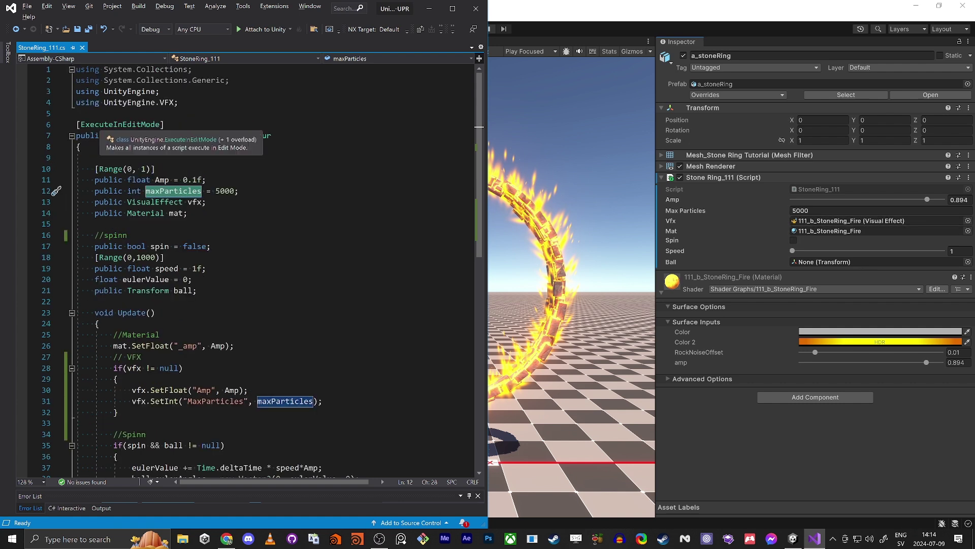
double_click(106, 127)
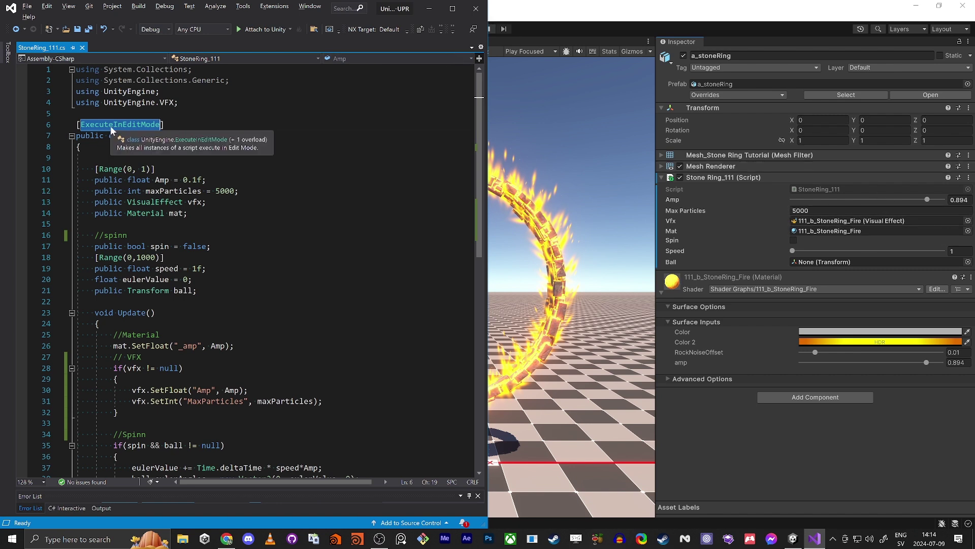
double_click(137, 103)
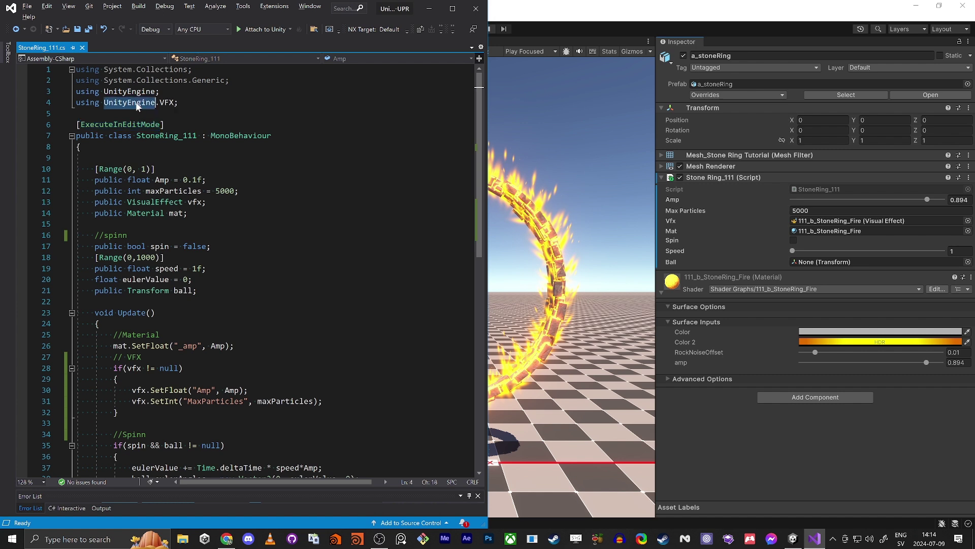
double_click(167, 103)
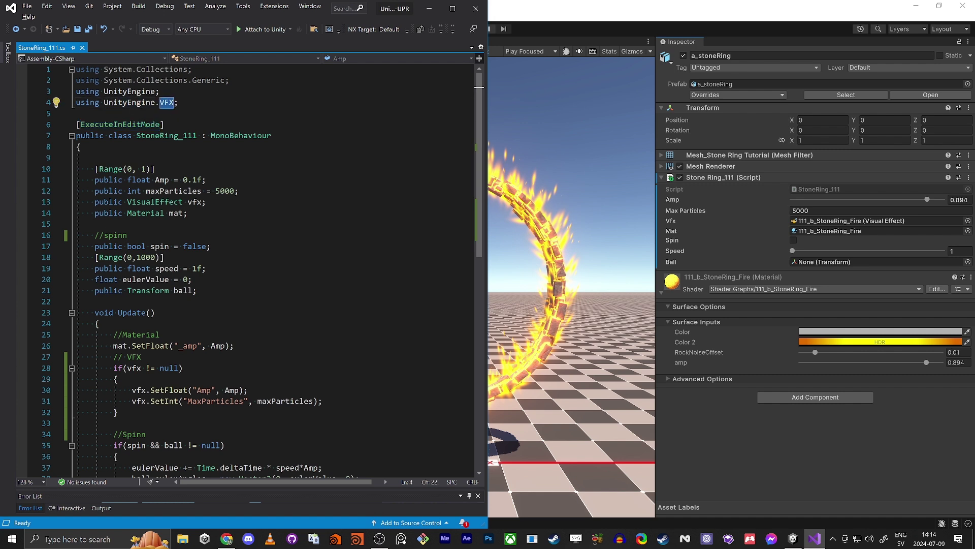
Examine the script's spin variables and spin block, and the material's SetFloat call with its _amp reference in Update
scroll(244, 269, "down", 2)
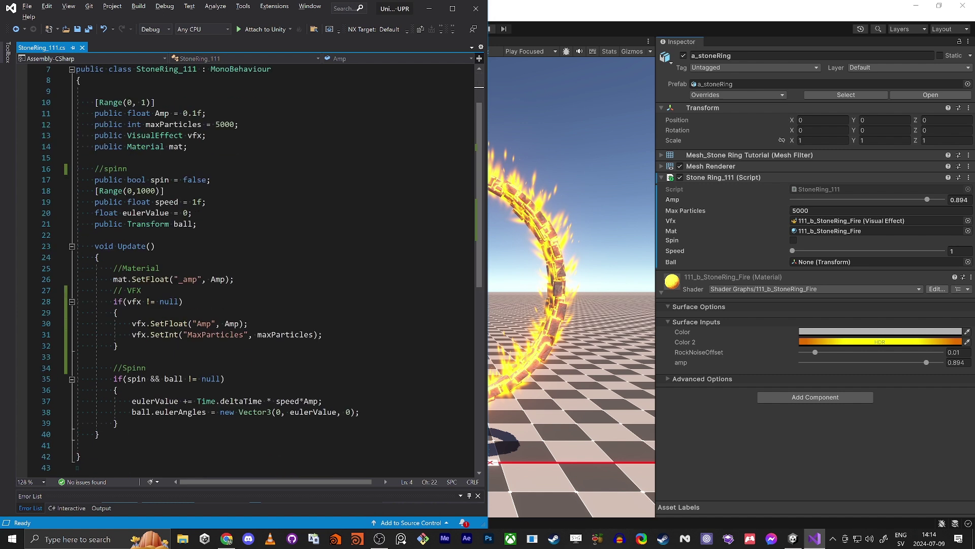
left_click_drag(197, 224, 76, 168)
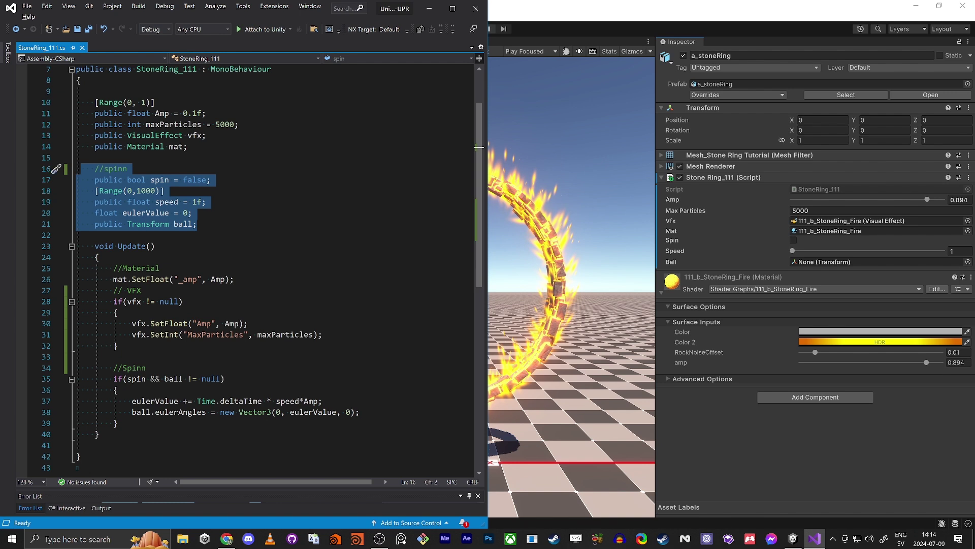
left_click_drag(118, 423, 76, 368)
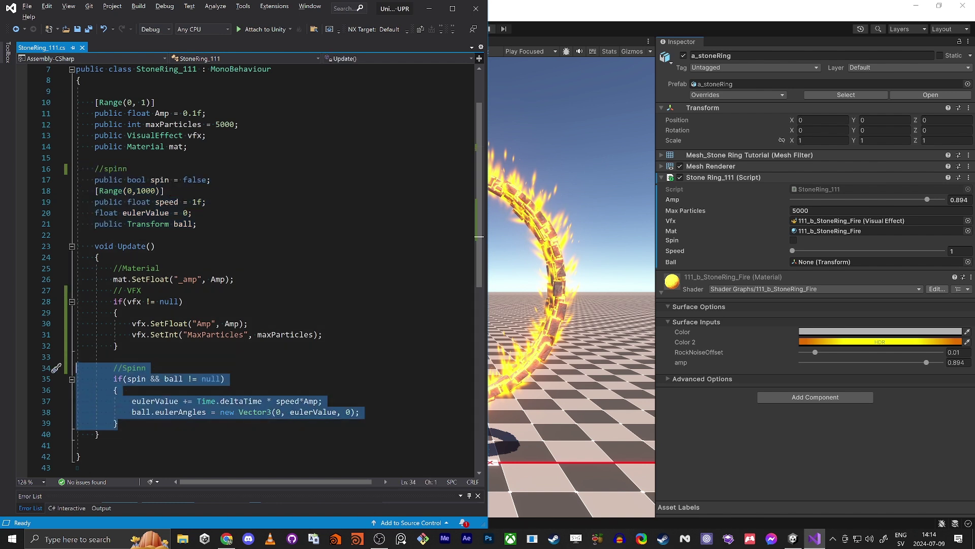
left_click(114, 356)
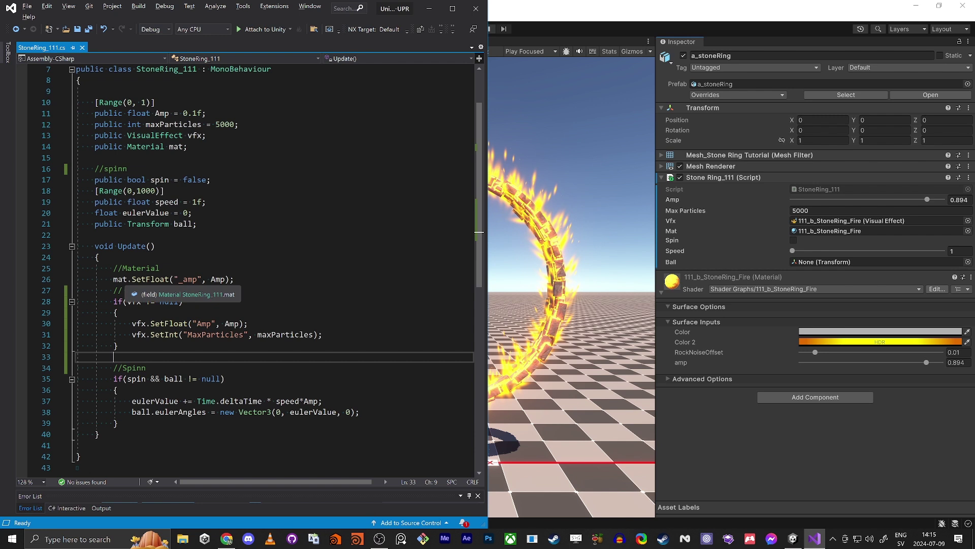
left_click(154, 282)
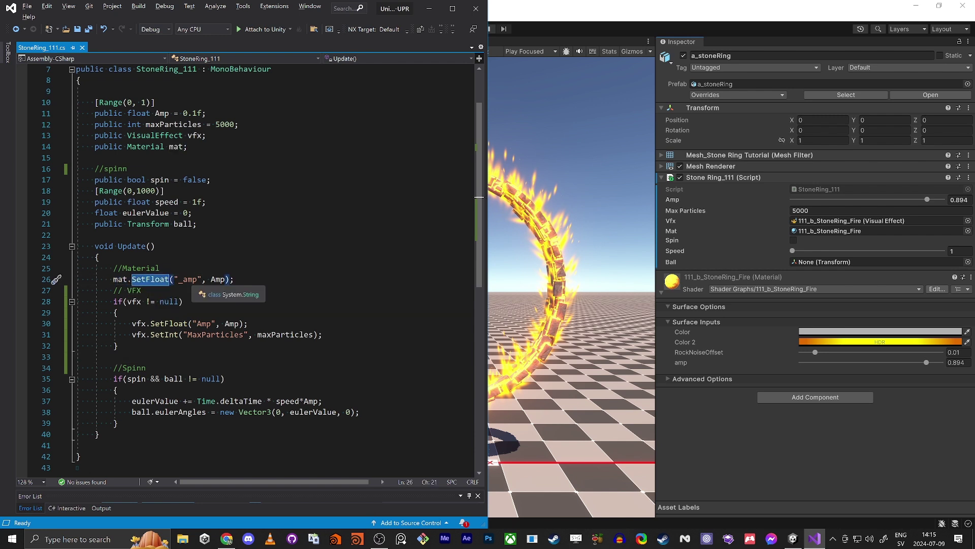
left_click_drag(197, 279, 173, 279)
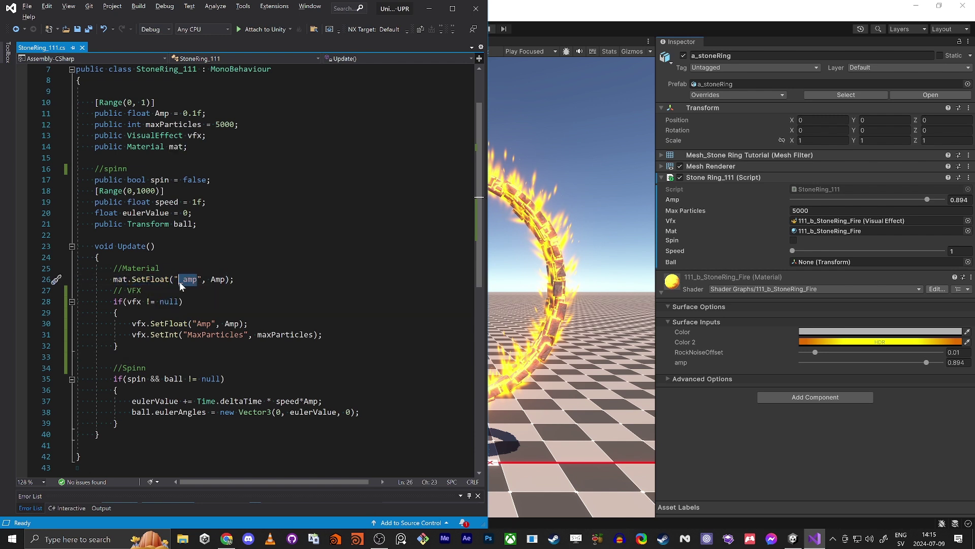
Switch back to Unity, open the 111_b_StoneRing_Fire shader graph and dock it in the large central area
key("alt+Tab")
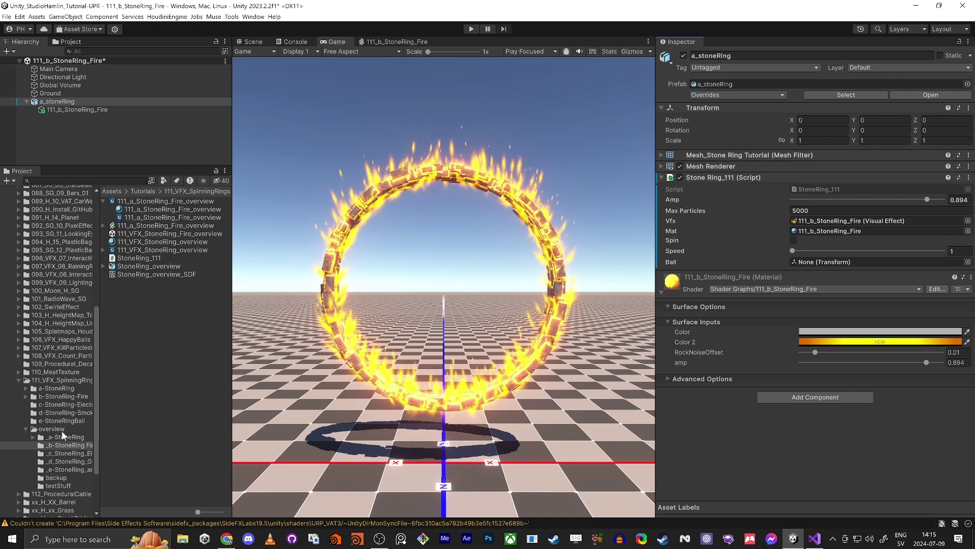
left_click(53, 395)
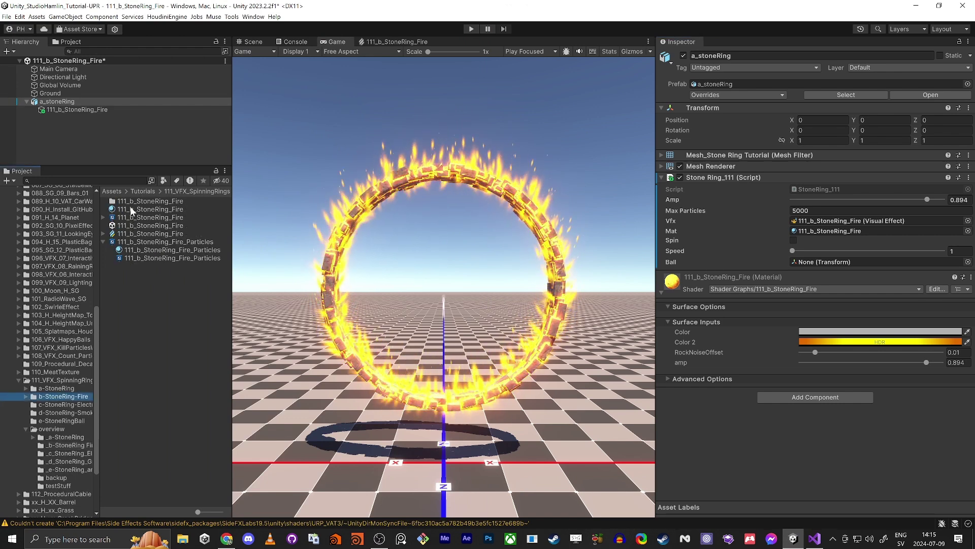
left_click(136, 218)
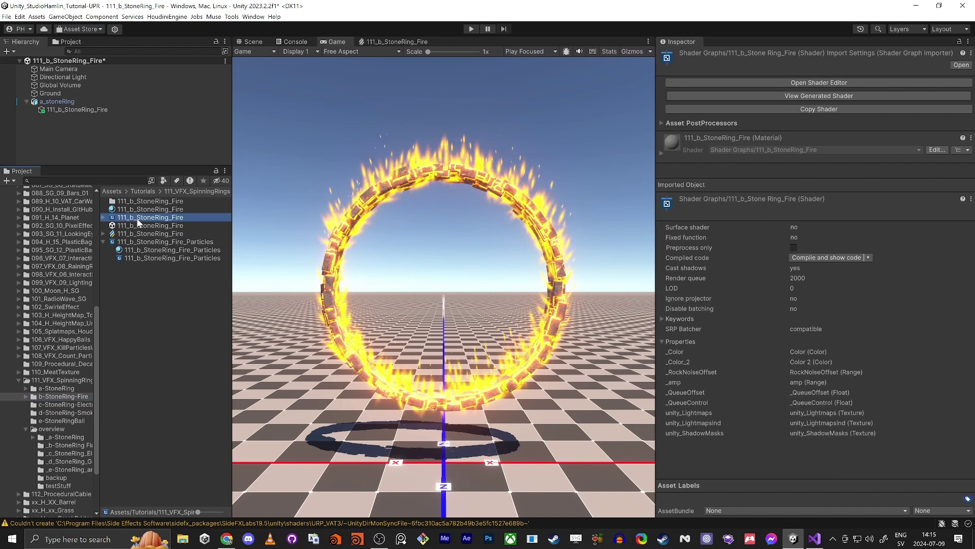
double_click(136, 218)
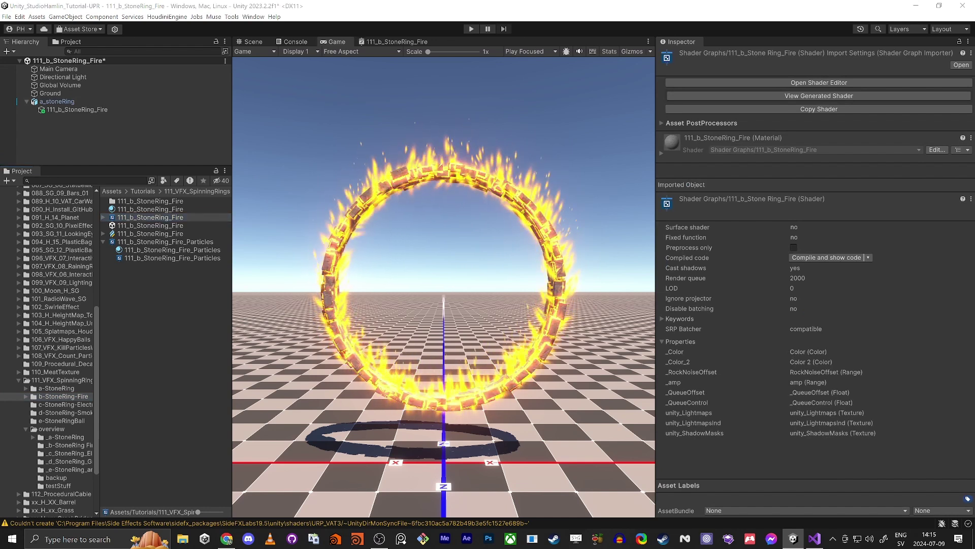
mouse_move(264, 66)
left_mouse_down()
mouse_move(251, 41)
mouse_move(263, 48)
left_mouse_up()
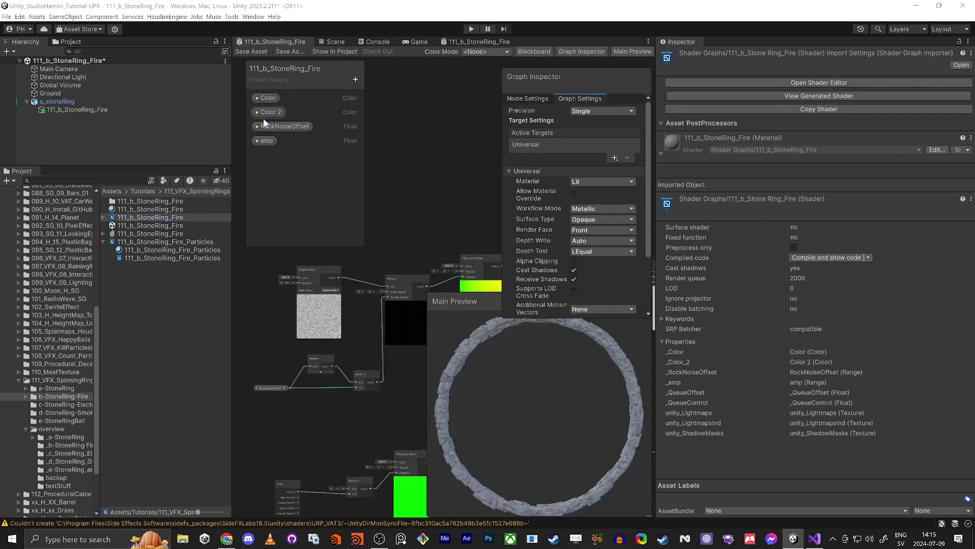
Check the shader graph's amp property reference, and examine the vfx SetFloat and SetInt names in the StoneRing_111 script in Visual Studio
left_click(267, 141)
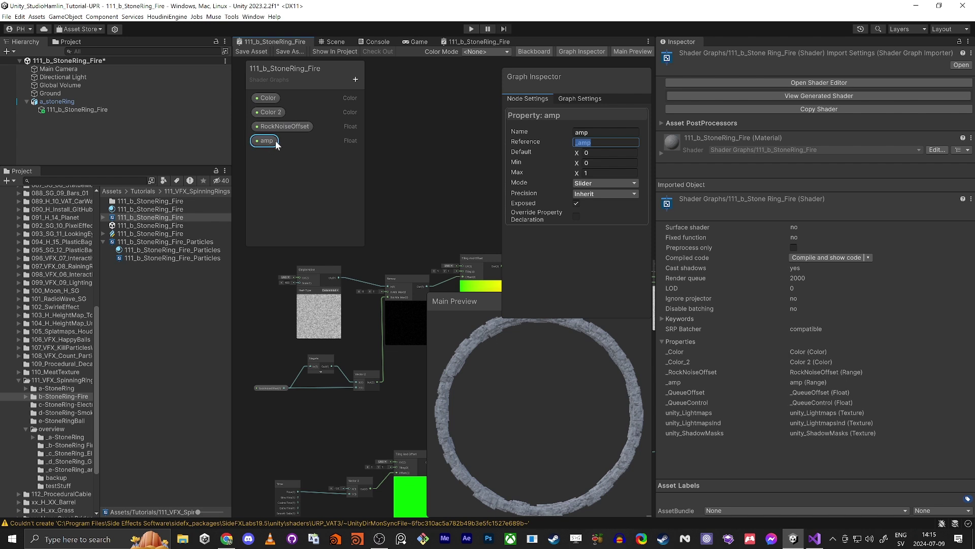
key("alt+Tab")
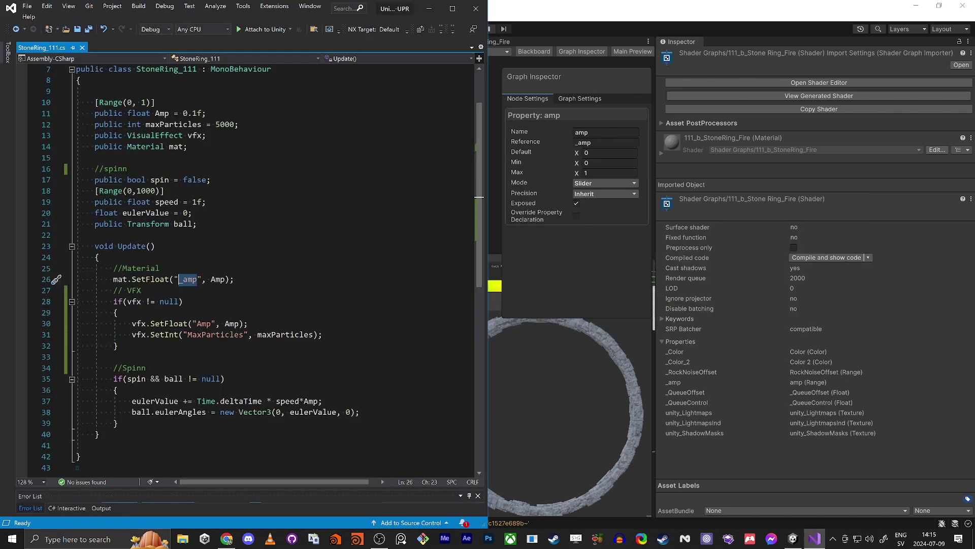
double_click(205, 325)
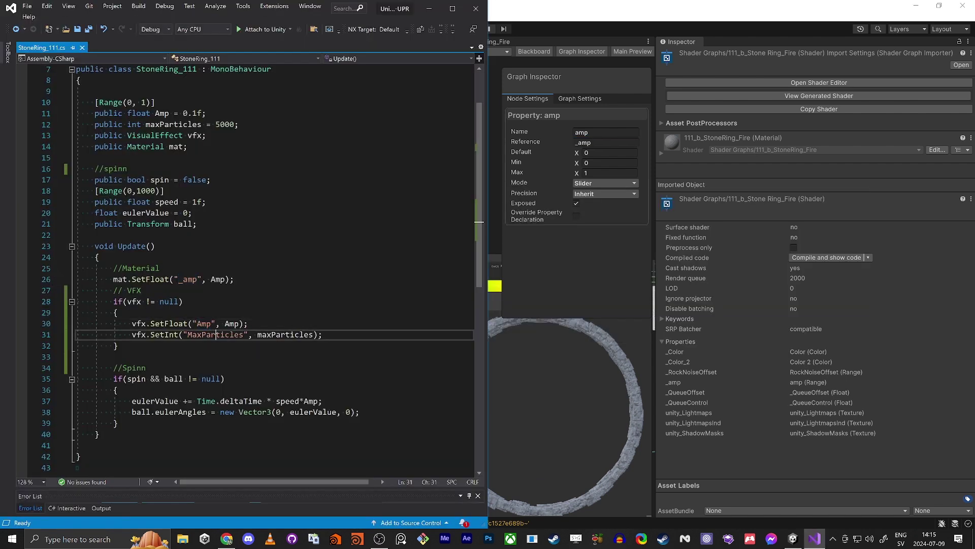
double_click(216, 334)
Switch back to Unity, show the 111_b_StoneRing_Fire VFX graph and collapse its Color, Amp and MaxParticles properties
key("alt+Tab")
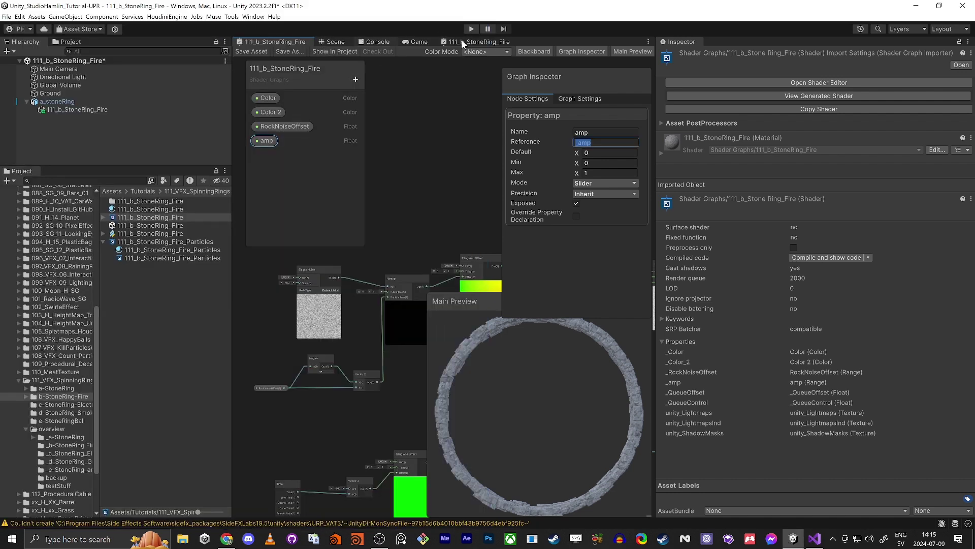
left_click(463, 42)
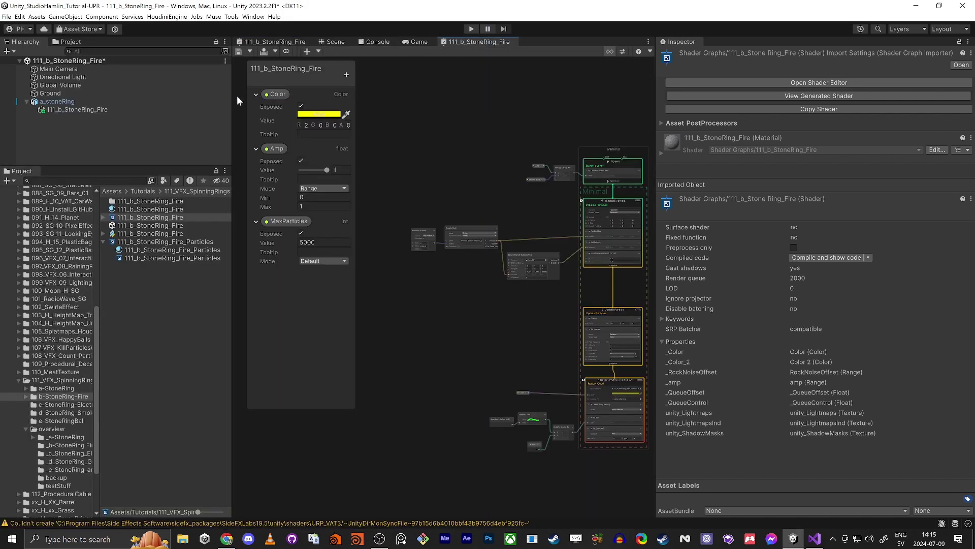
left_click(256, 95)
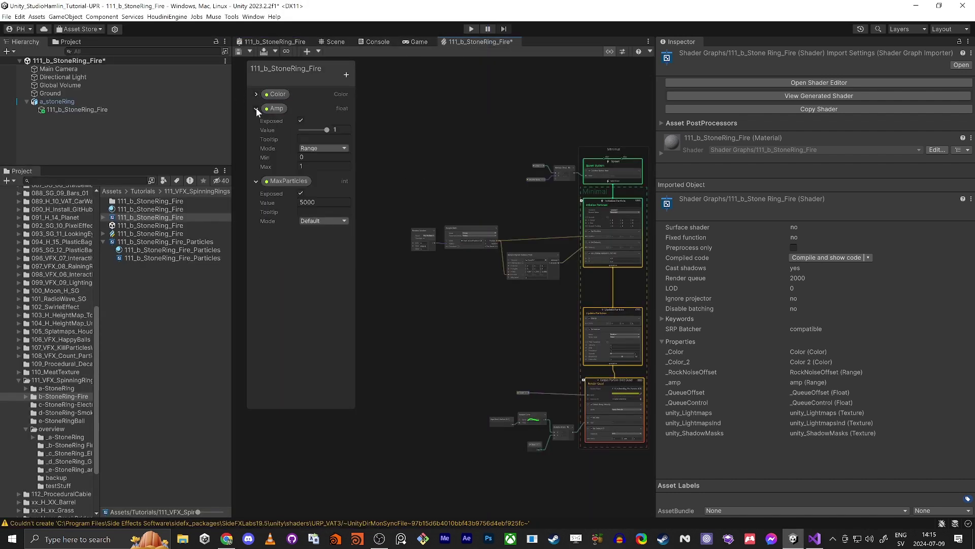
left_click(256, 108)
left_click(256, 123)
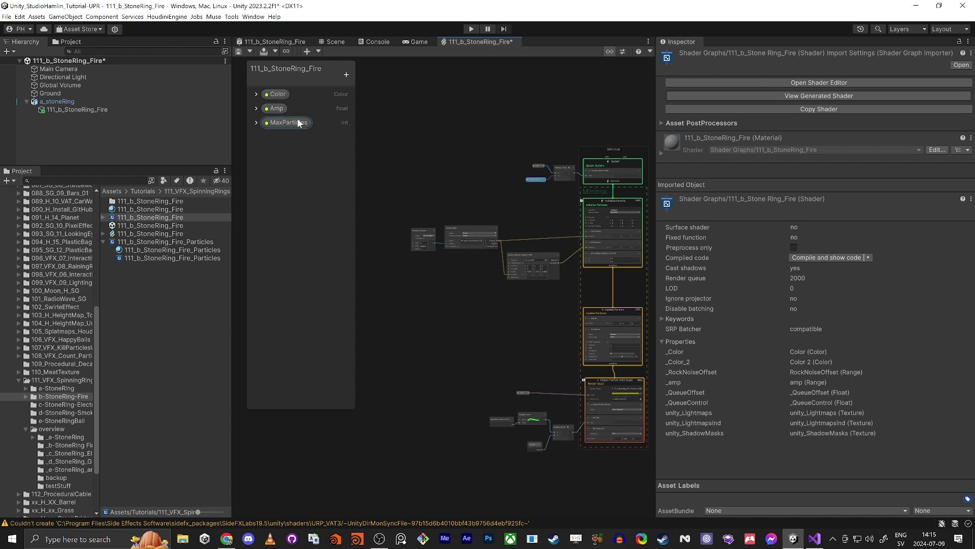
Switch to Visual Studio, review the script's VFX and spin blocks in Update, and minimize the code window
key("alt+Tab")
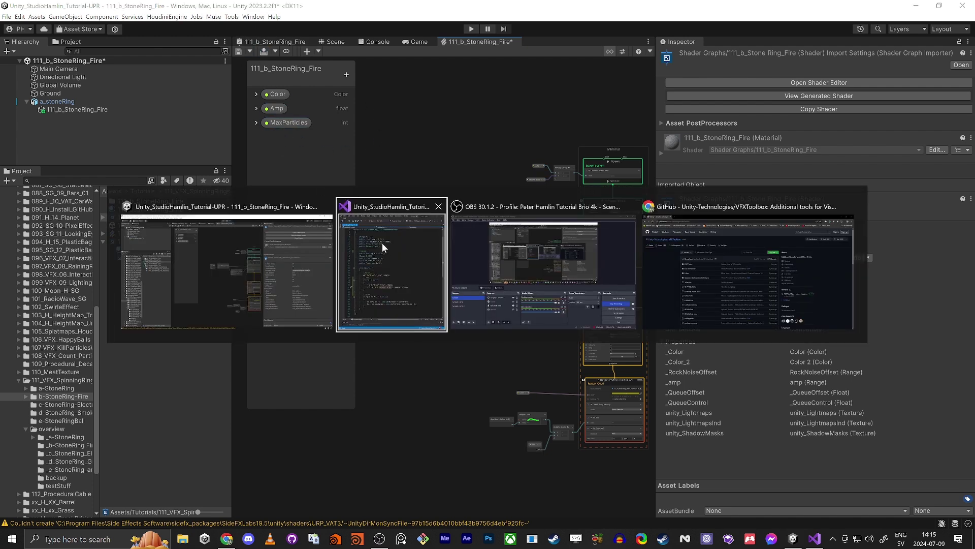
left_click_drag(322, 335, 100, 268)
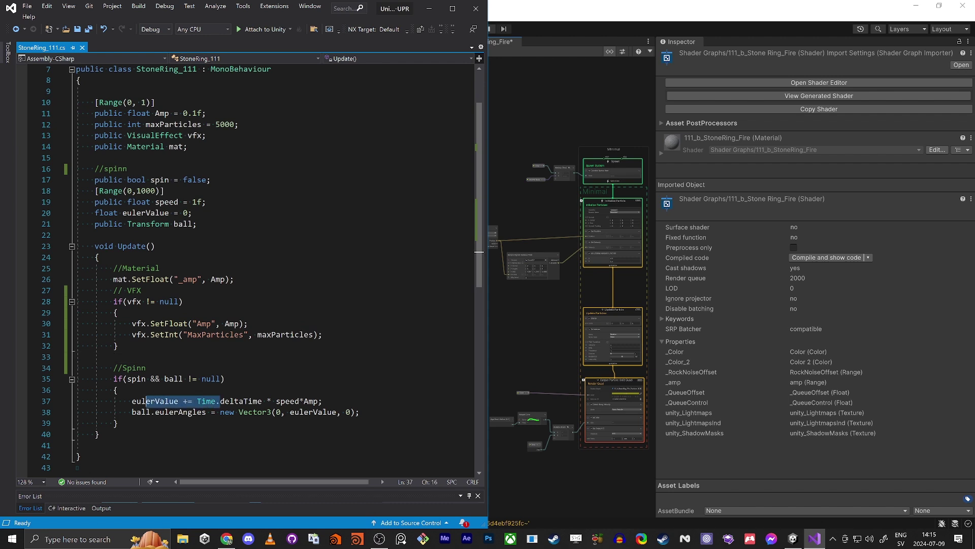
left_click_drag(308, 412, 190, 402)
left_click(118, 313)
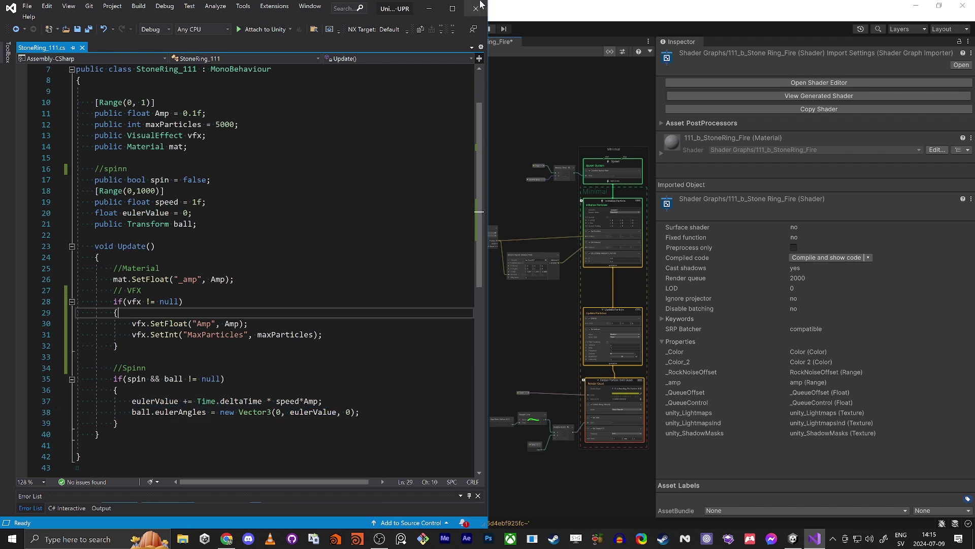
left_click(429, 10)
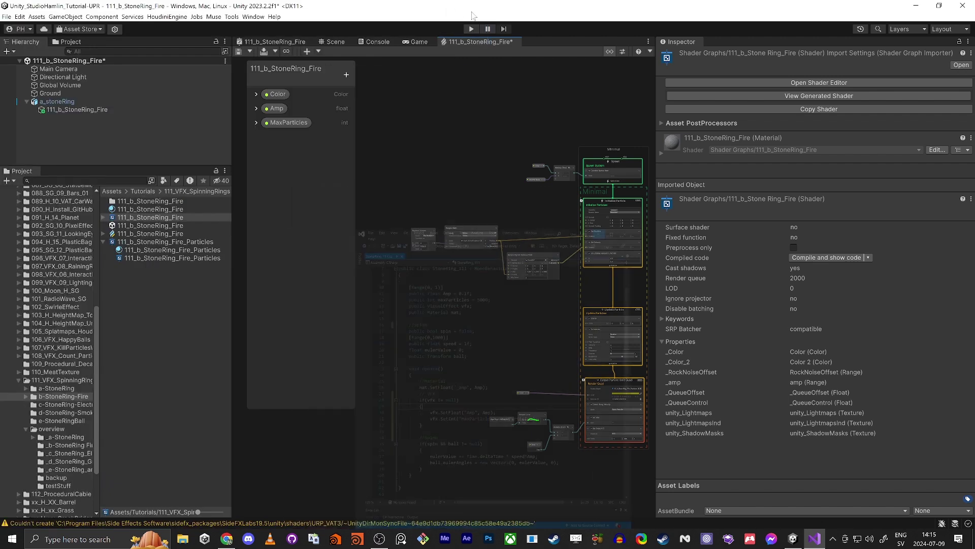
In the Game view, make a_stoneRing spin: assign its own transform as Ball, enable Spin, and set Speed to 76 and Amp to 1
left_click(418, 42)
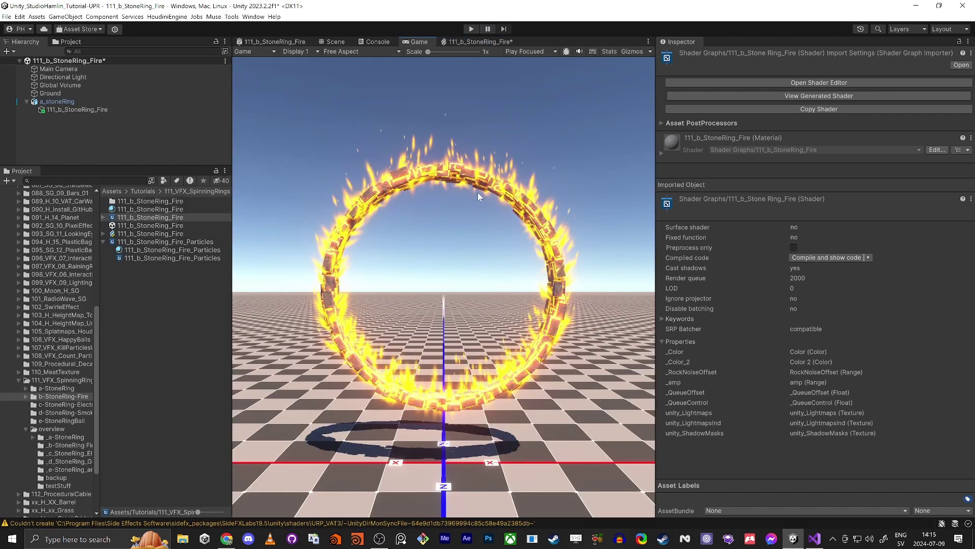
left_click(60, 101)
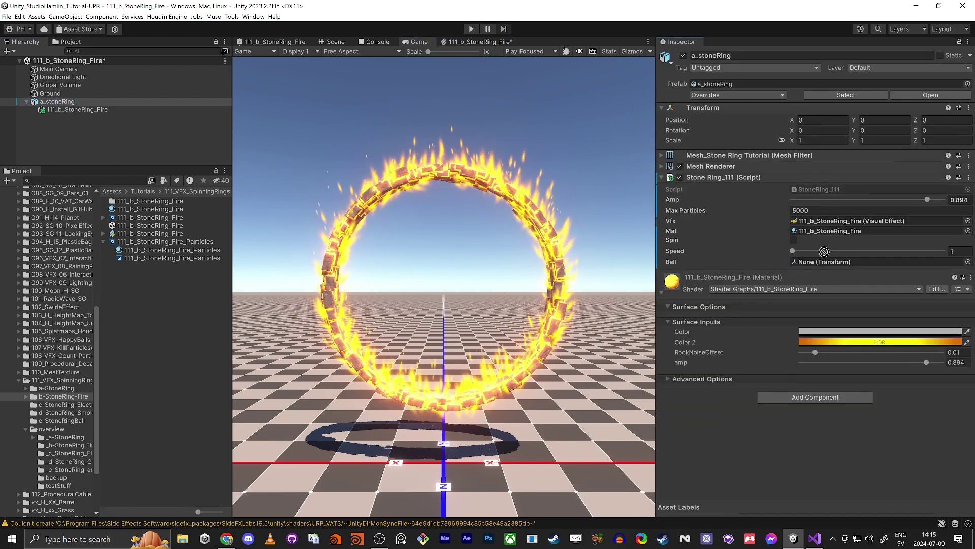
left_click_drag(824, 251, 805, 256)
left_click(794, 239)
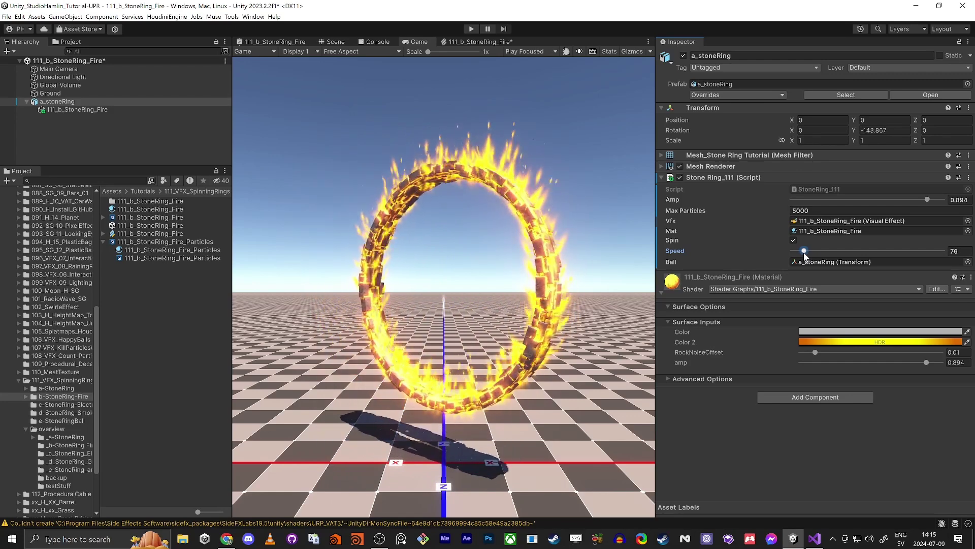
left_click_drag(831, 199, 955, 218)
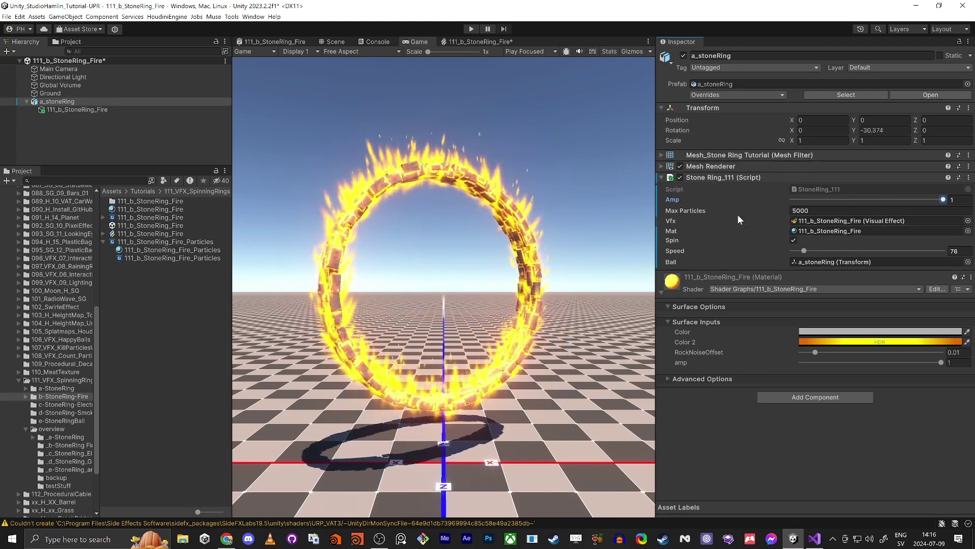